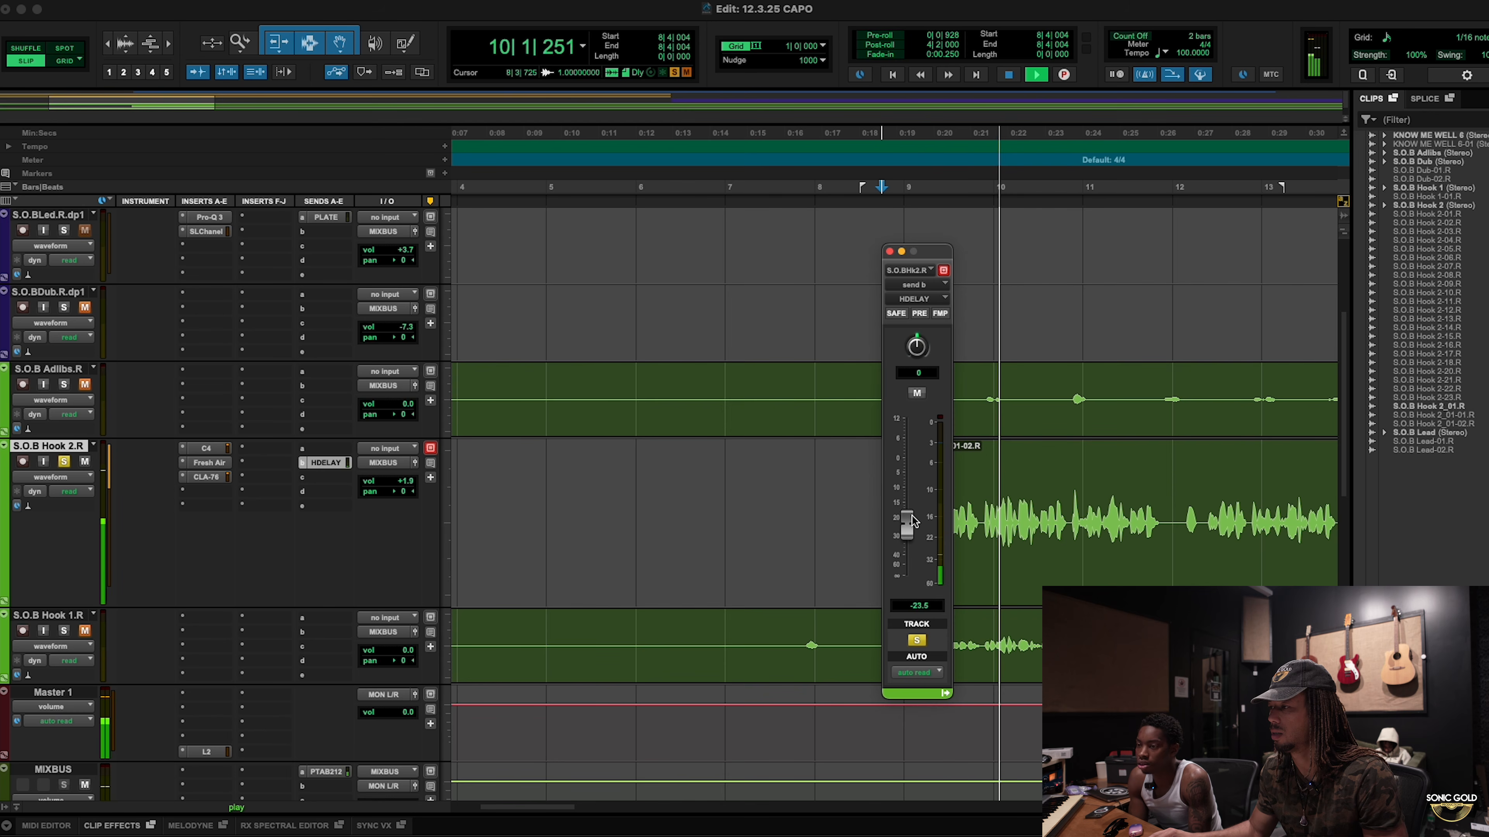
# Step: Push the Hook 2.R HDELAY send from -23.5 to -17.4 dB and bring up the aux's H-Delay
pyautogui.moveTo(912, 517); pyautogui.dragTo(915, 503)
pyautogui.press('space')
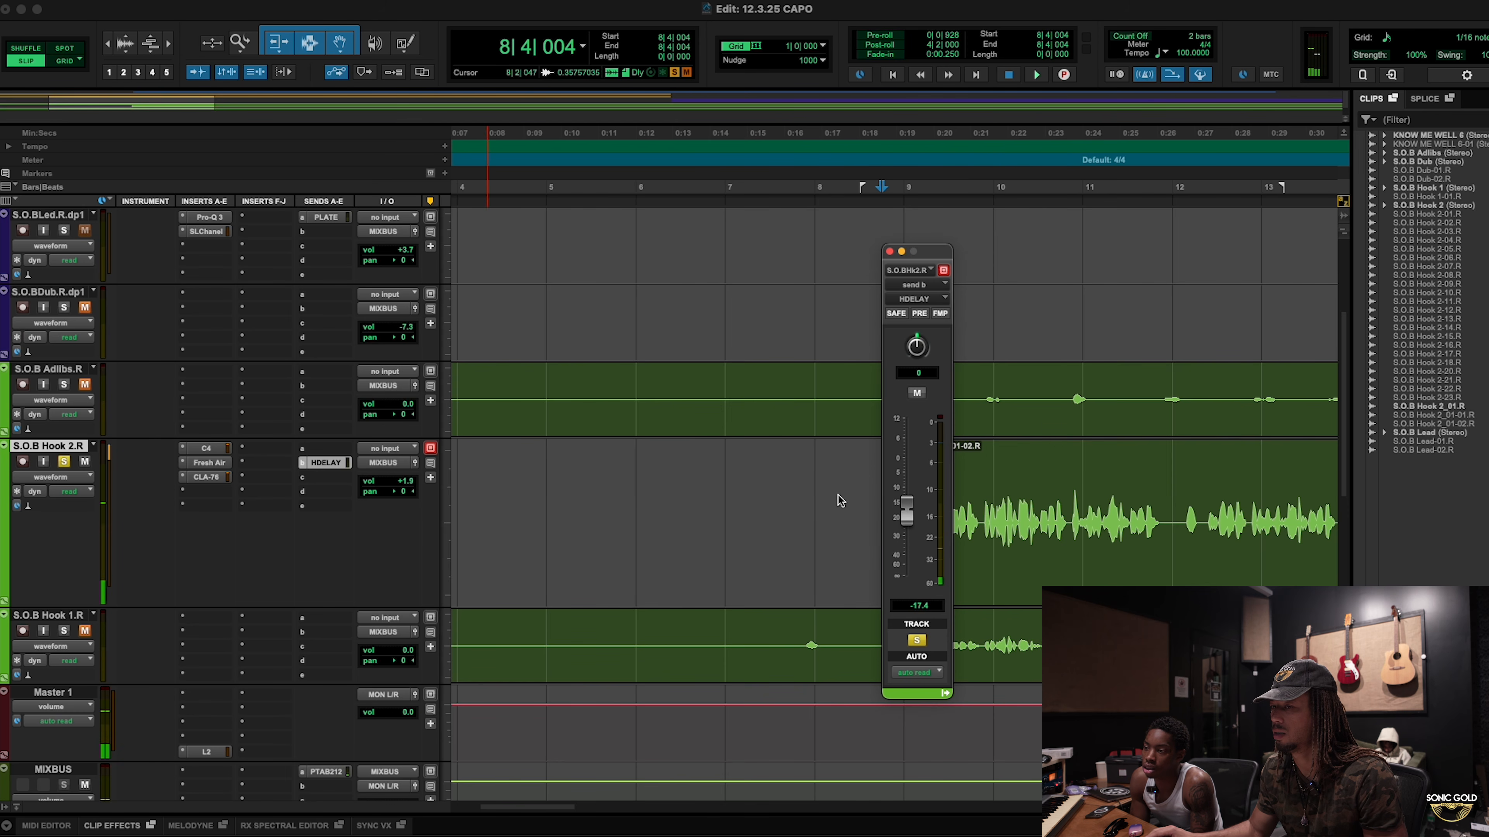
pyautogui.scroll(-5, 838, 495)
pyautogui.scroll(-3, 634, 536)
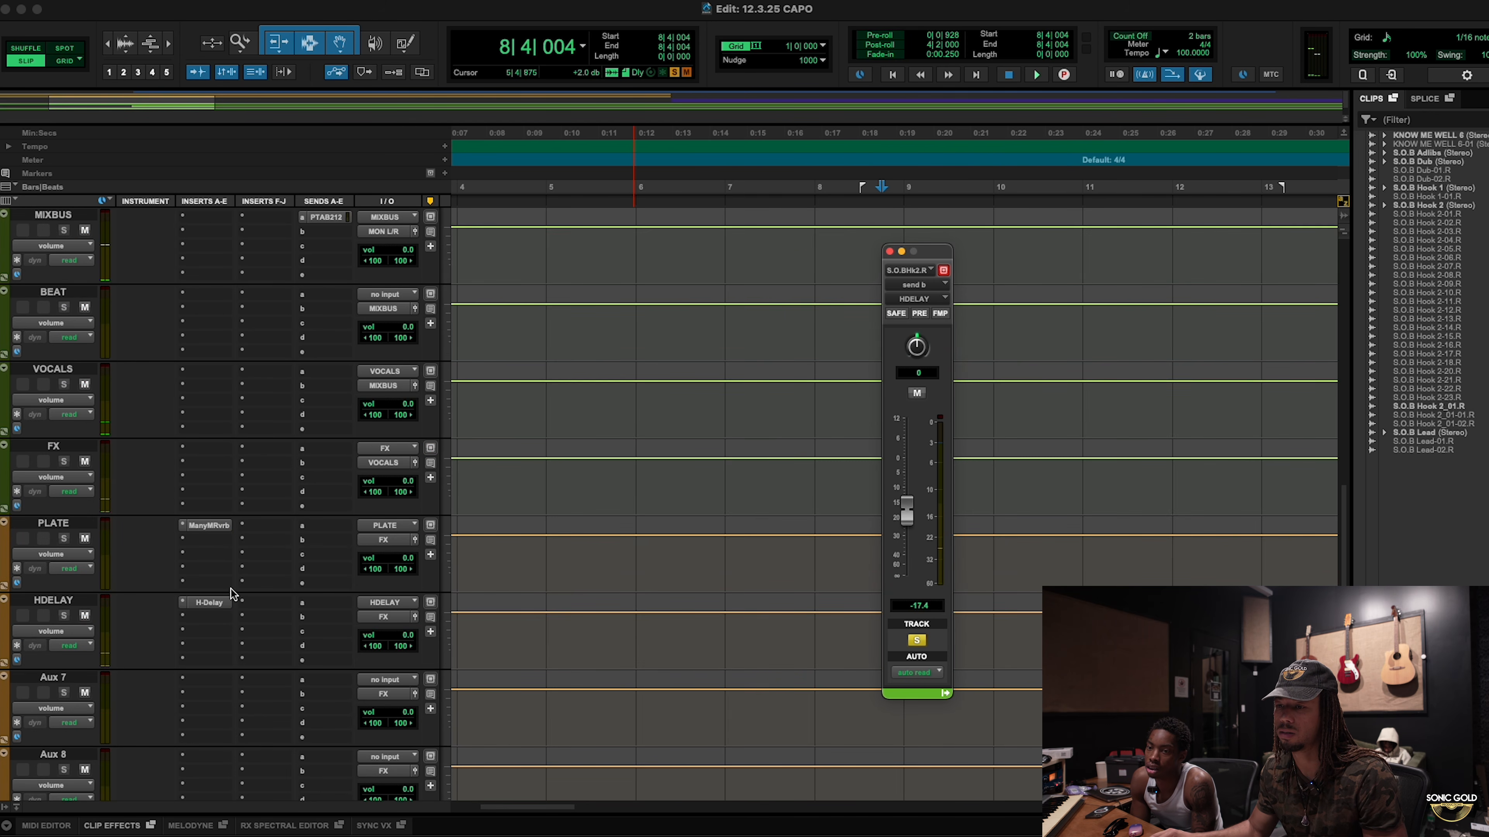
pyautogui.click(209, 603)
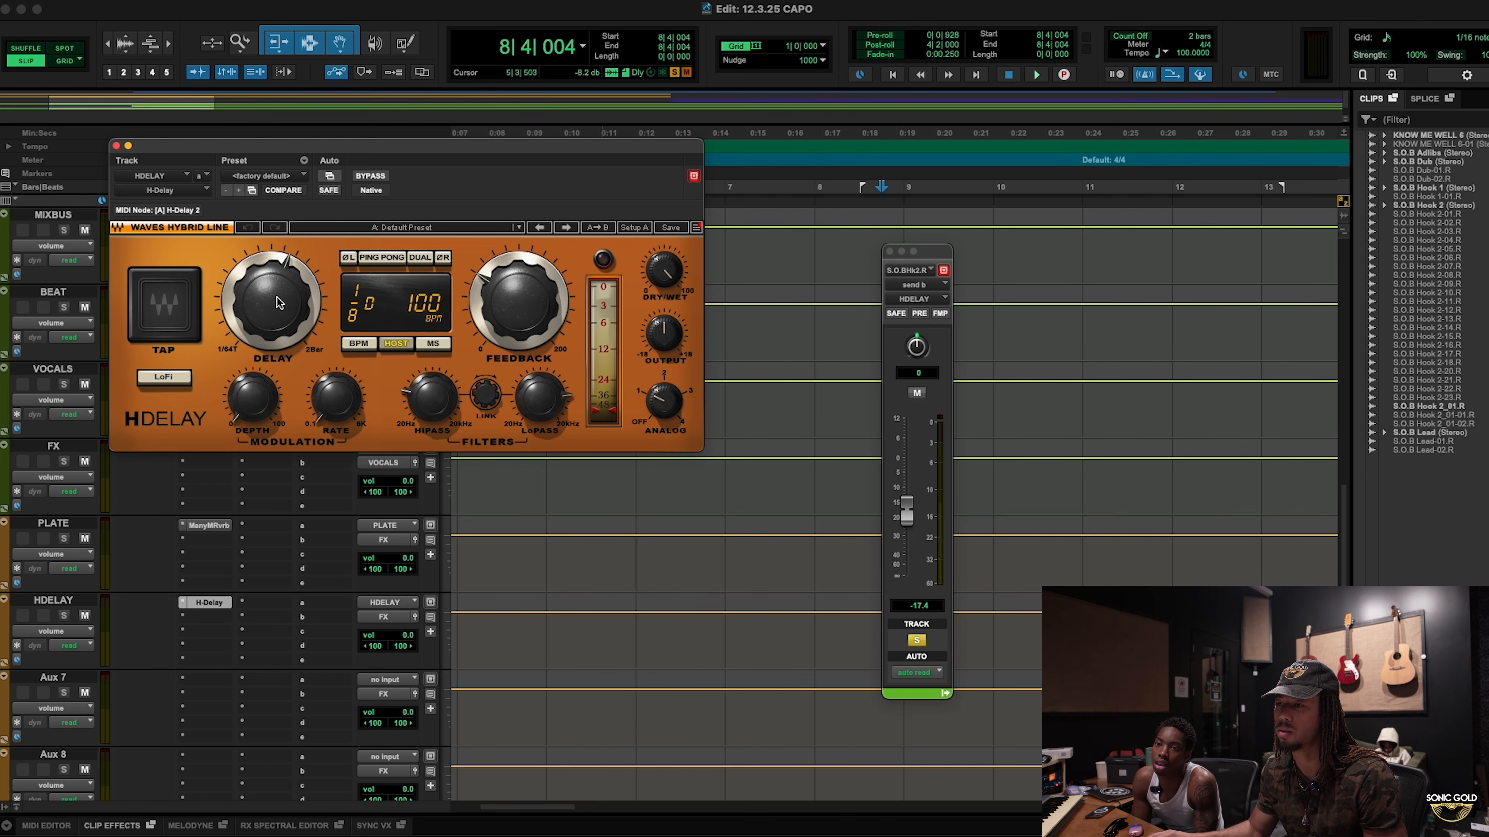
# Step: Switch H-Delay from 1/8 D to a straight 1/8 and lower feedback from 42 to 18 during playback
pyautogui.moveTo(278, 298); pyautogui.dragTo(278, 304)
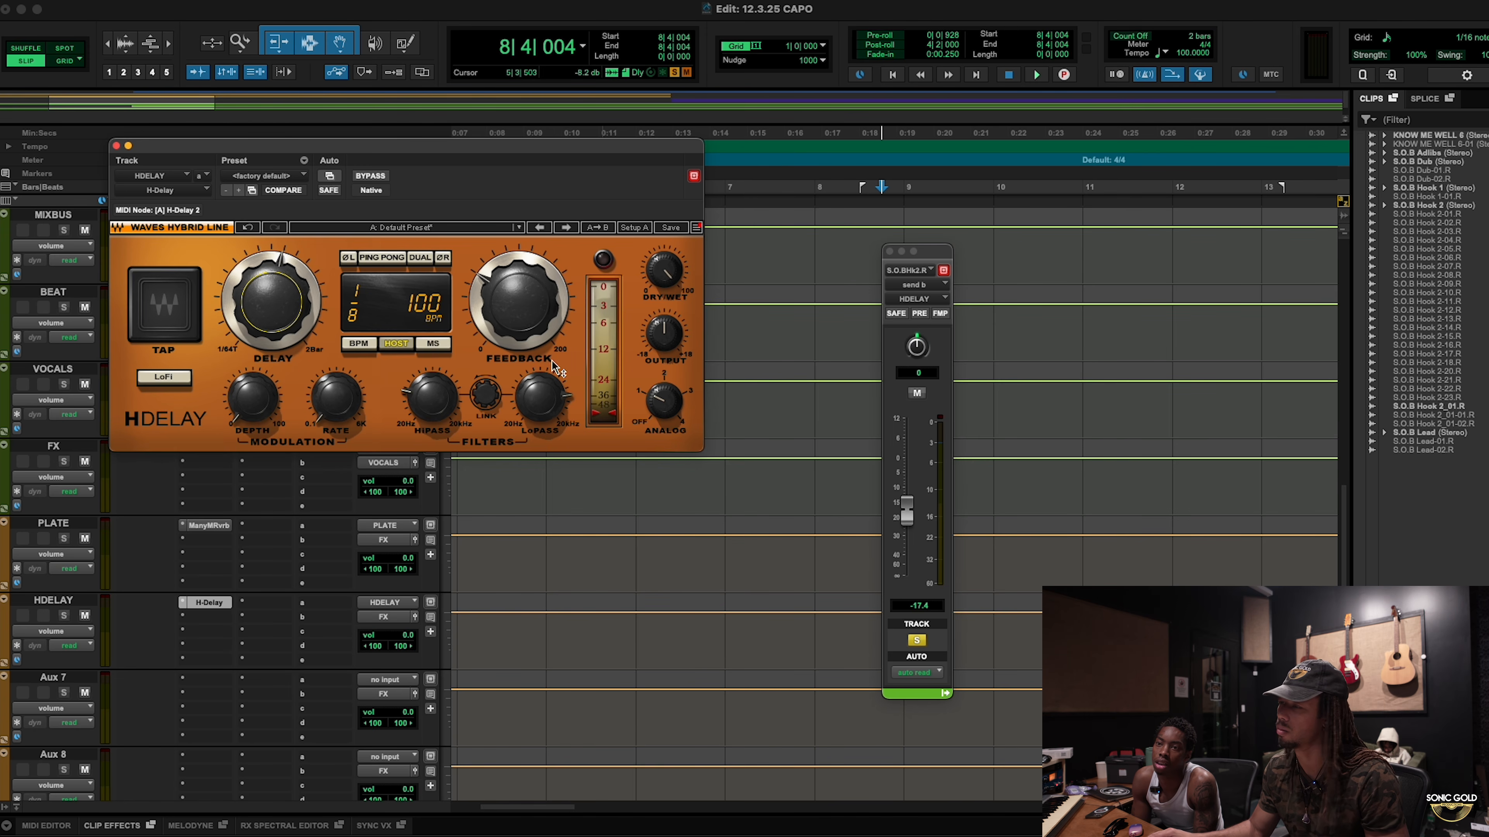
pyautogui.press('space')
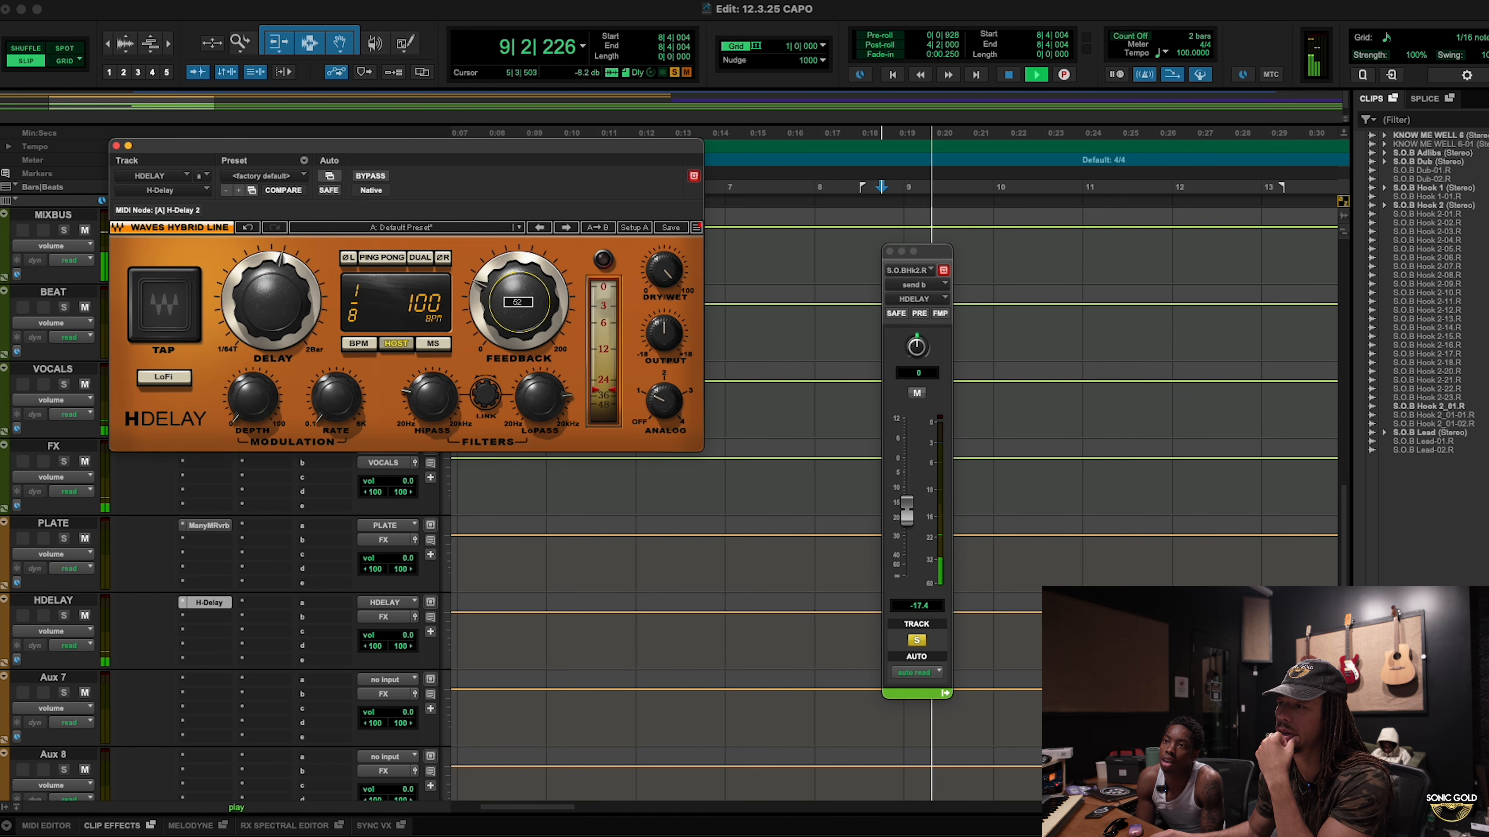
pyautogui.moveTo(518, 302); pyautogui.dragTo(504, 329)
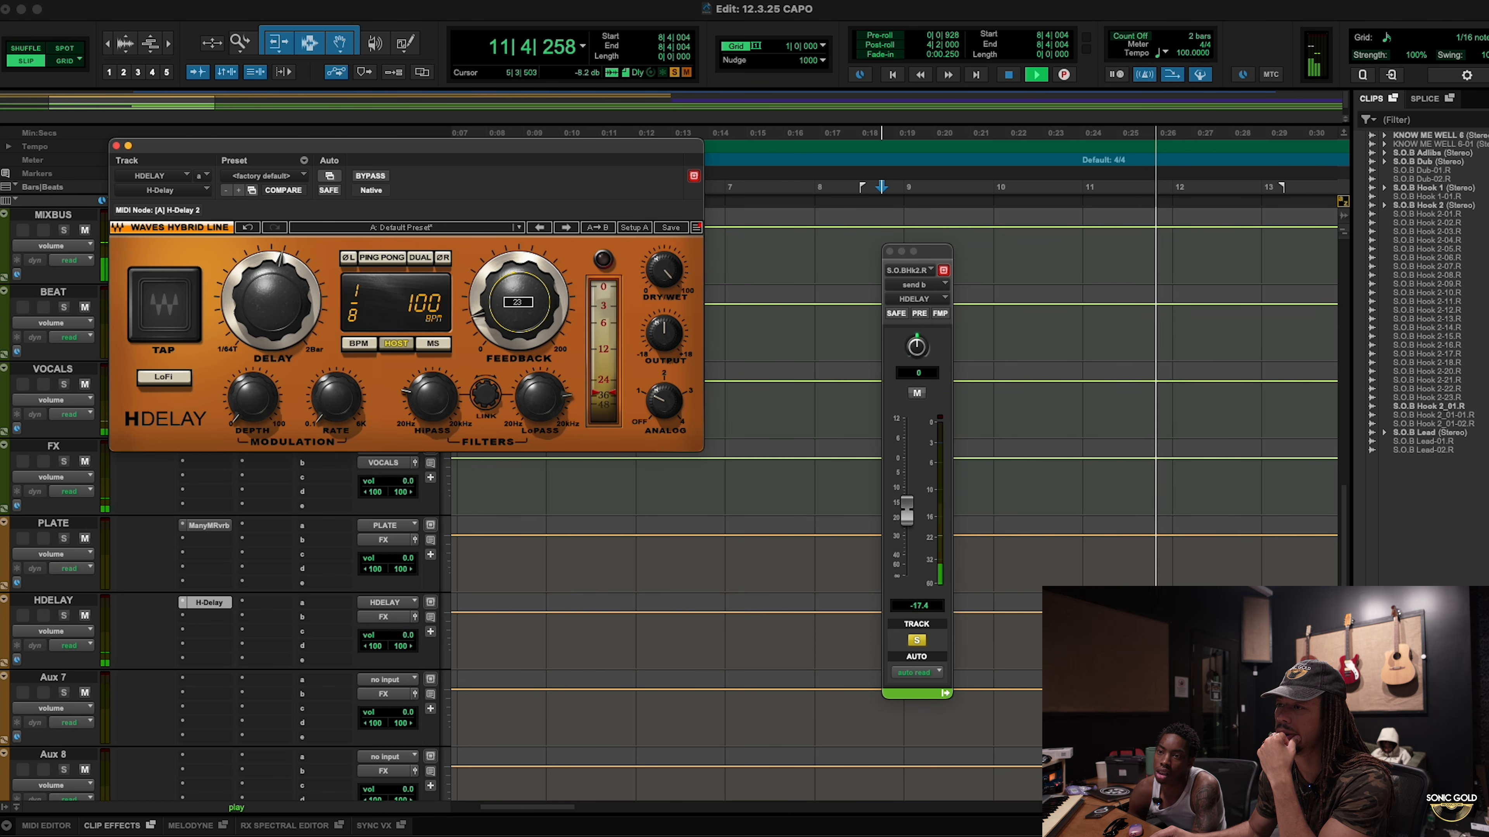
pyautogui.moveTo(506, 331); pyautogui.dragTo(505, 337)
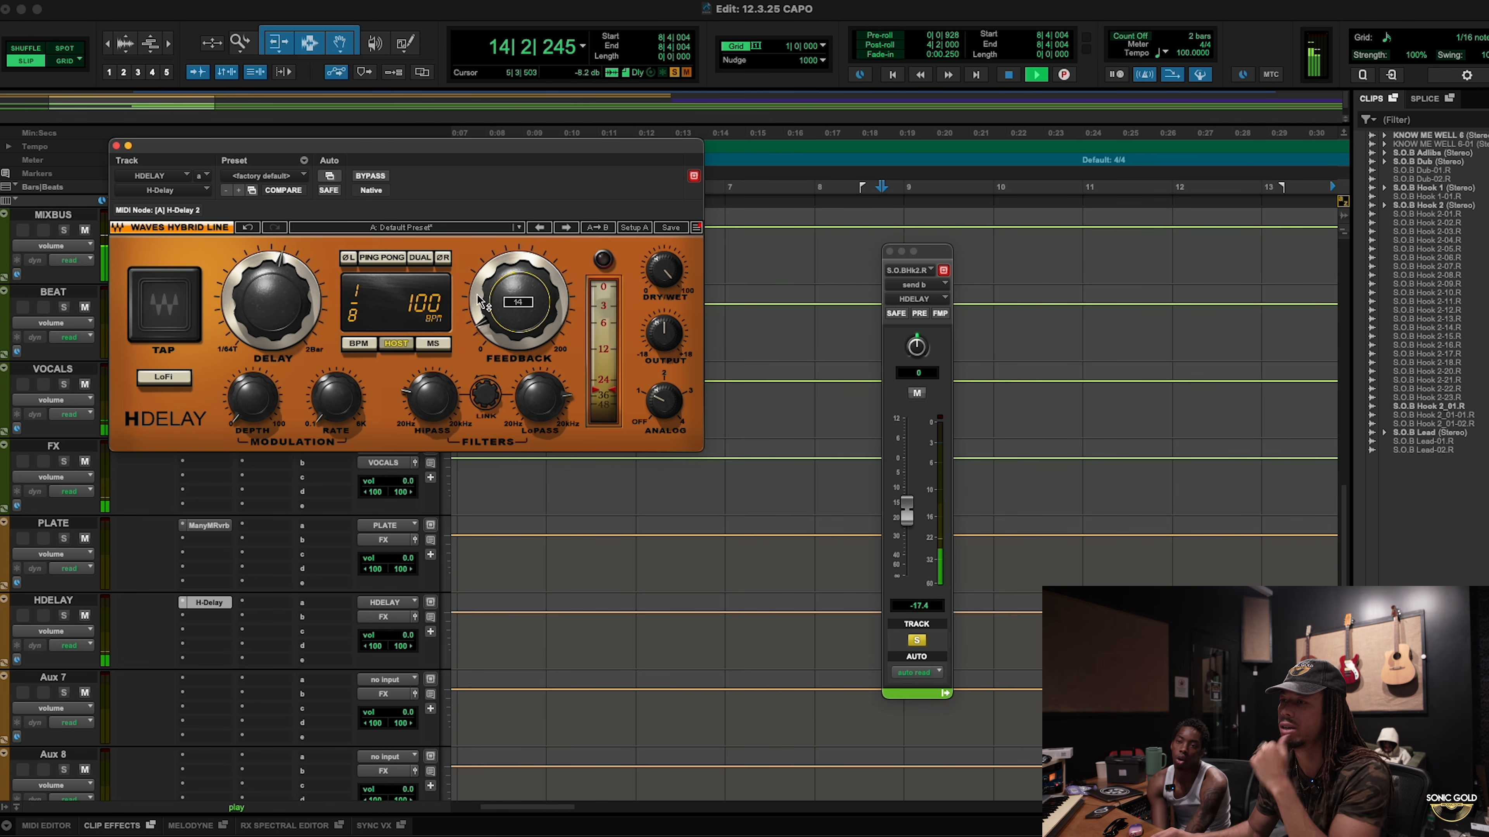
pyautogui.press('space')
# Step: Close the H-Delay window and zoom the timeline out
pyautogui.click(116, 146)
pyautogui.scroll(10, 746, 433)
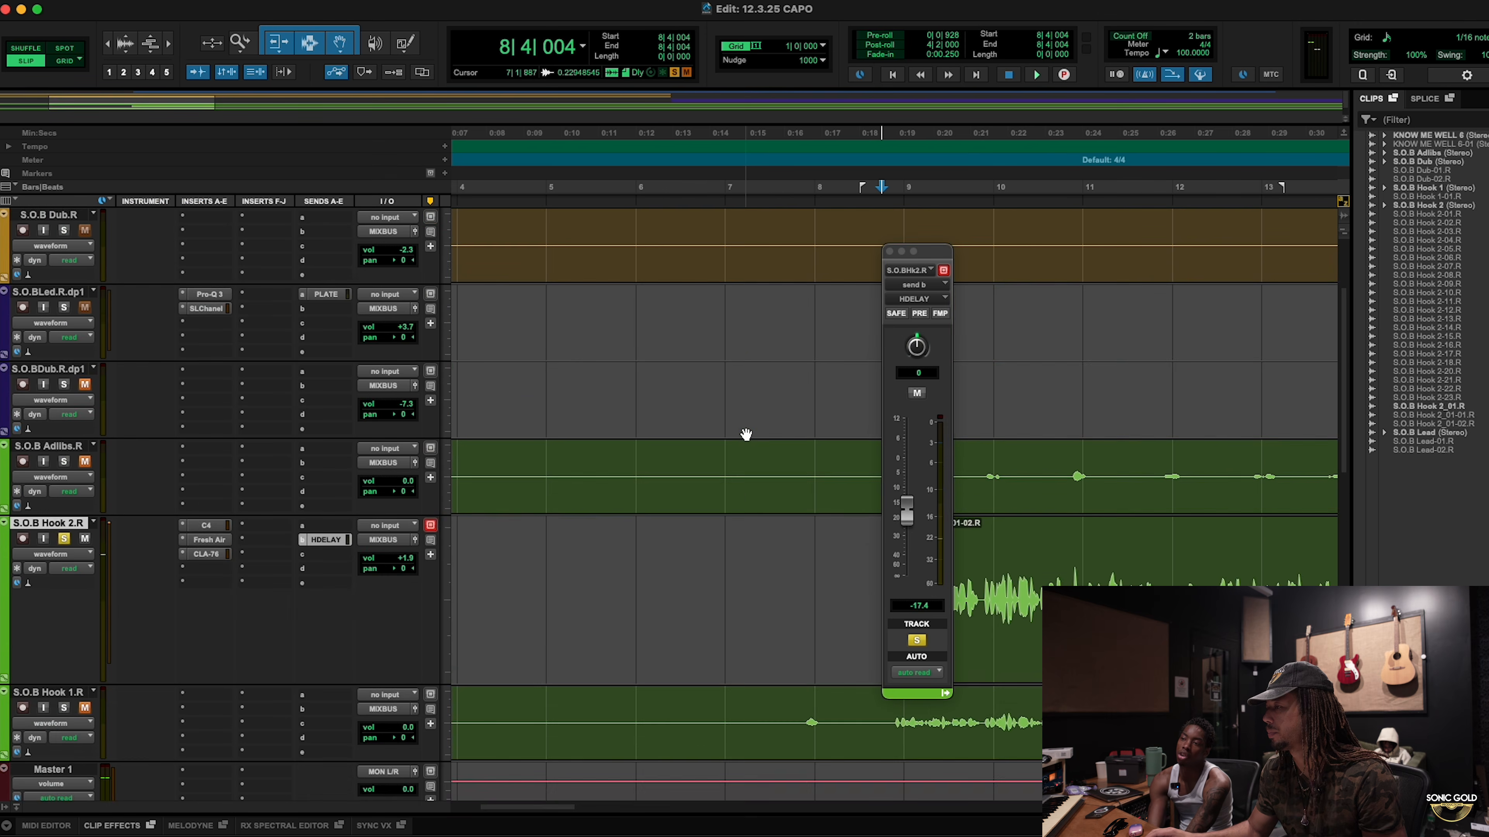
pyautogui.scroll(-10, 746, 432)
pyautogui.scroll(-3, 746, 431)
pyautogui.scroll(8, 746, 431)
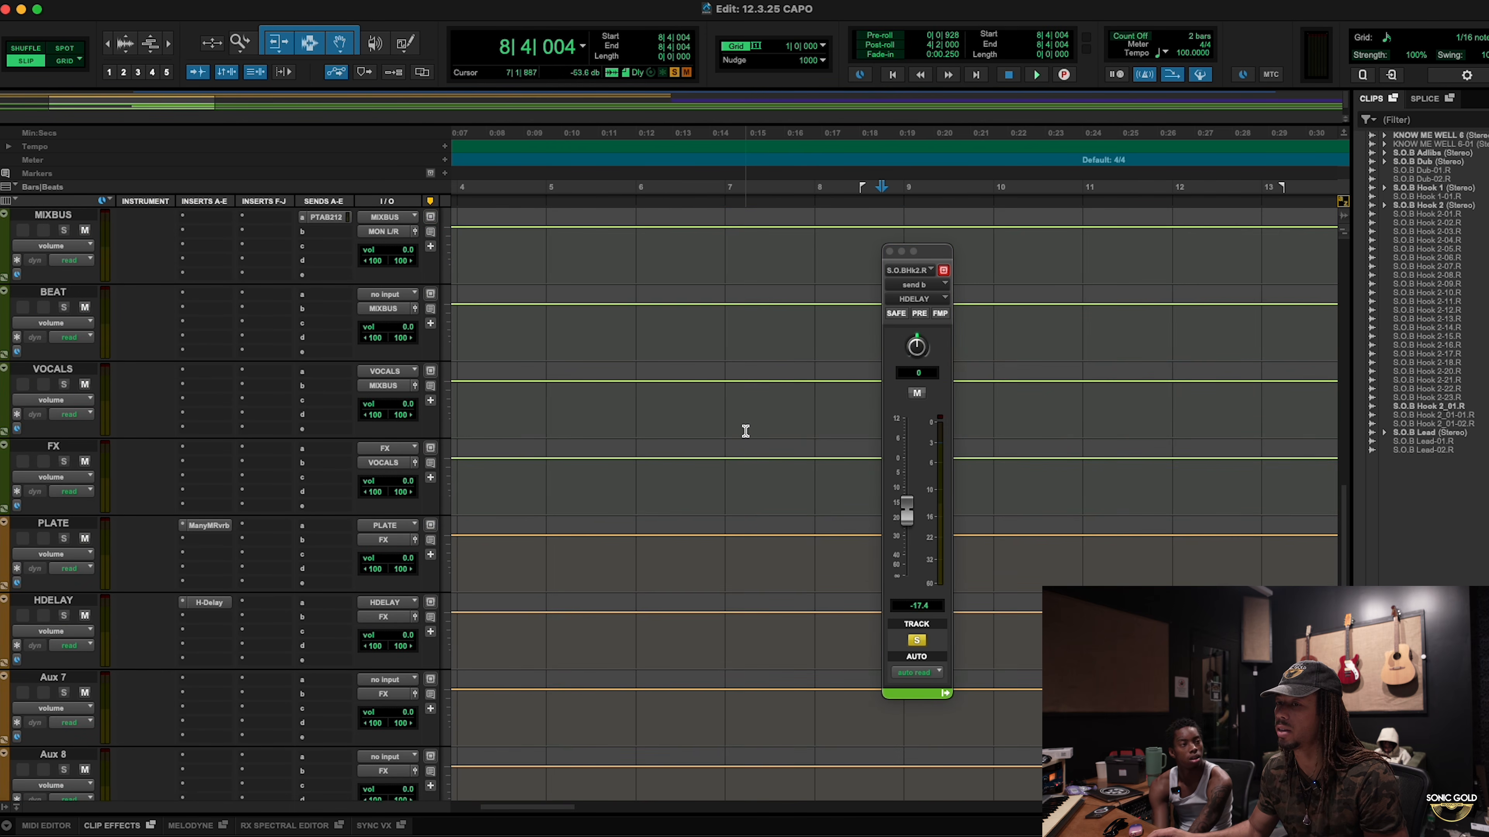
pyautogui.scroll(1, 746, 434)
pyautogui.press('r')
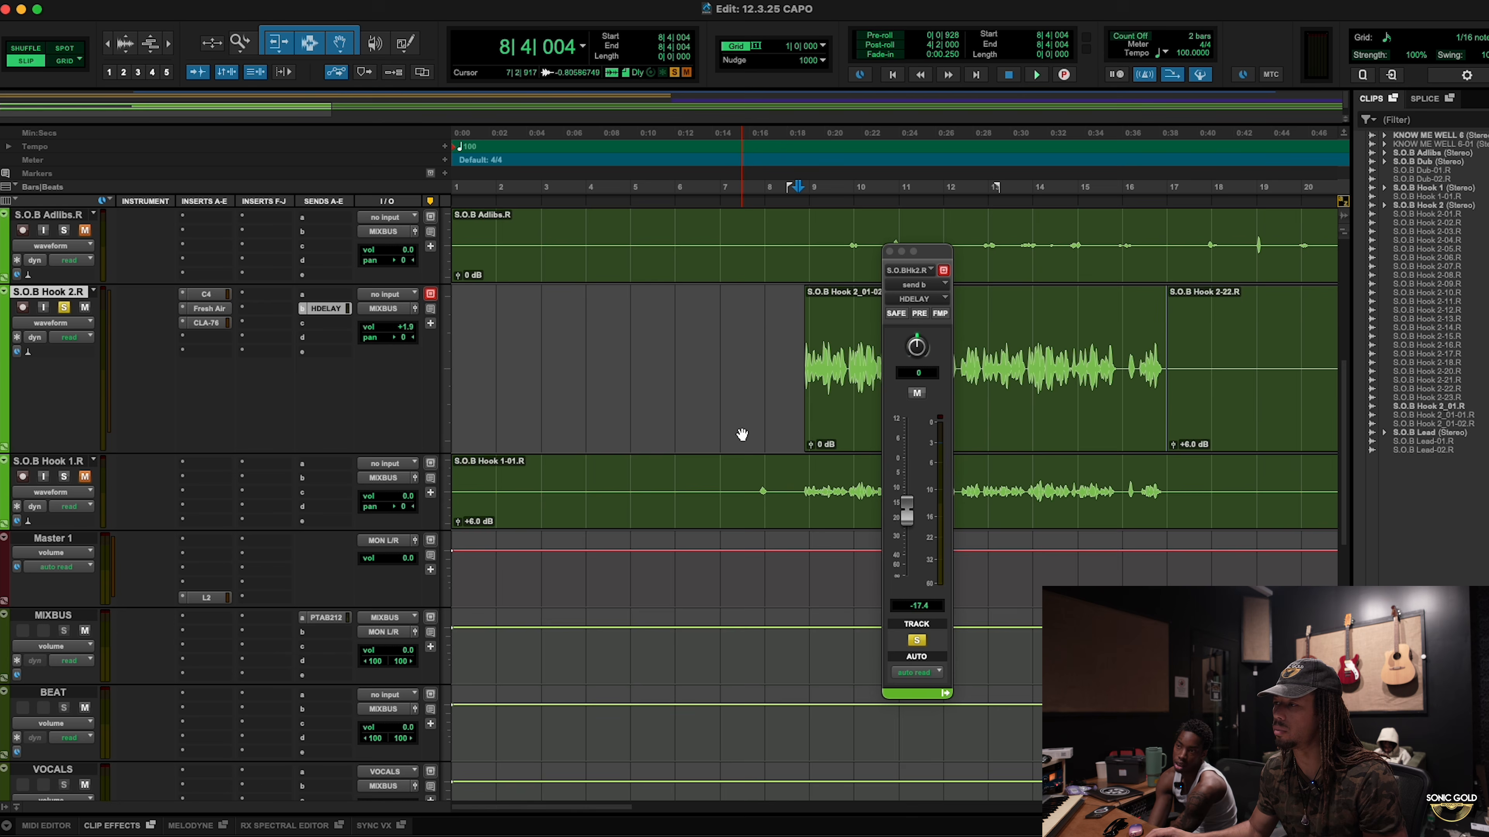
pyautogui.scroll(3, 742, 434)
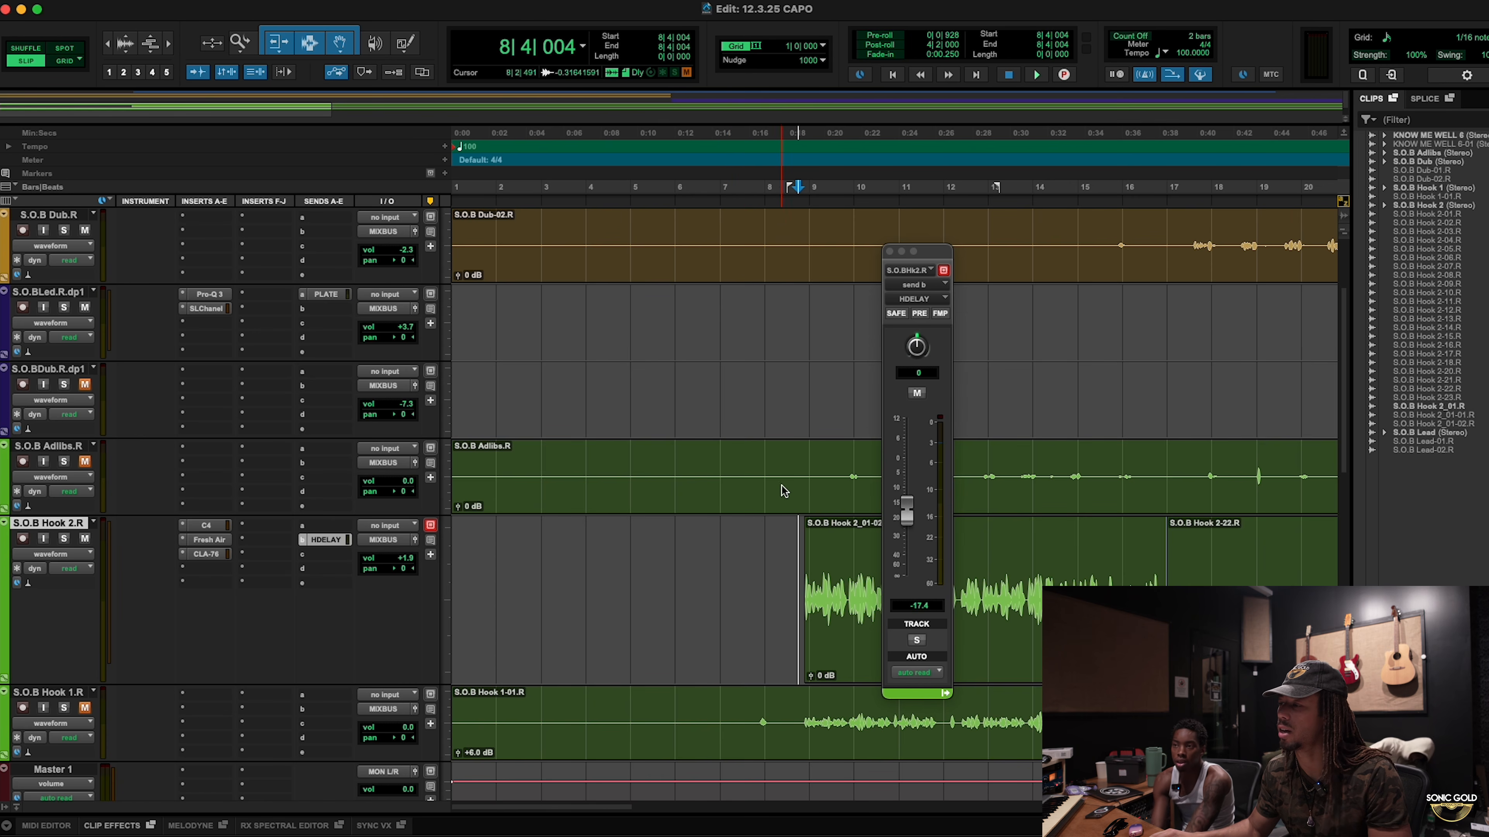
# Step: Play from 8|4|209 in the Adlibs track and solo S.O.B Hook 2.R
pyautogui.click(800, 460)
pyautogui.scroll(-3, 437, 598)
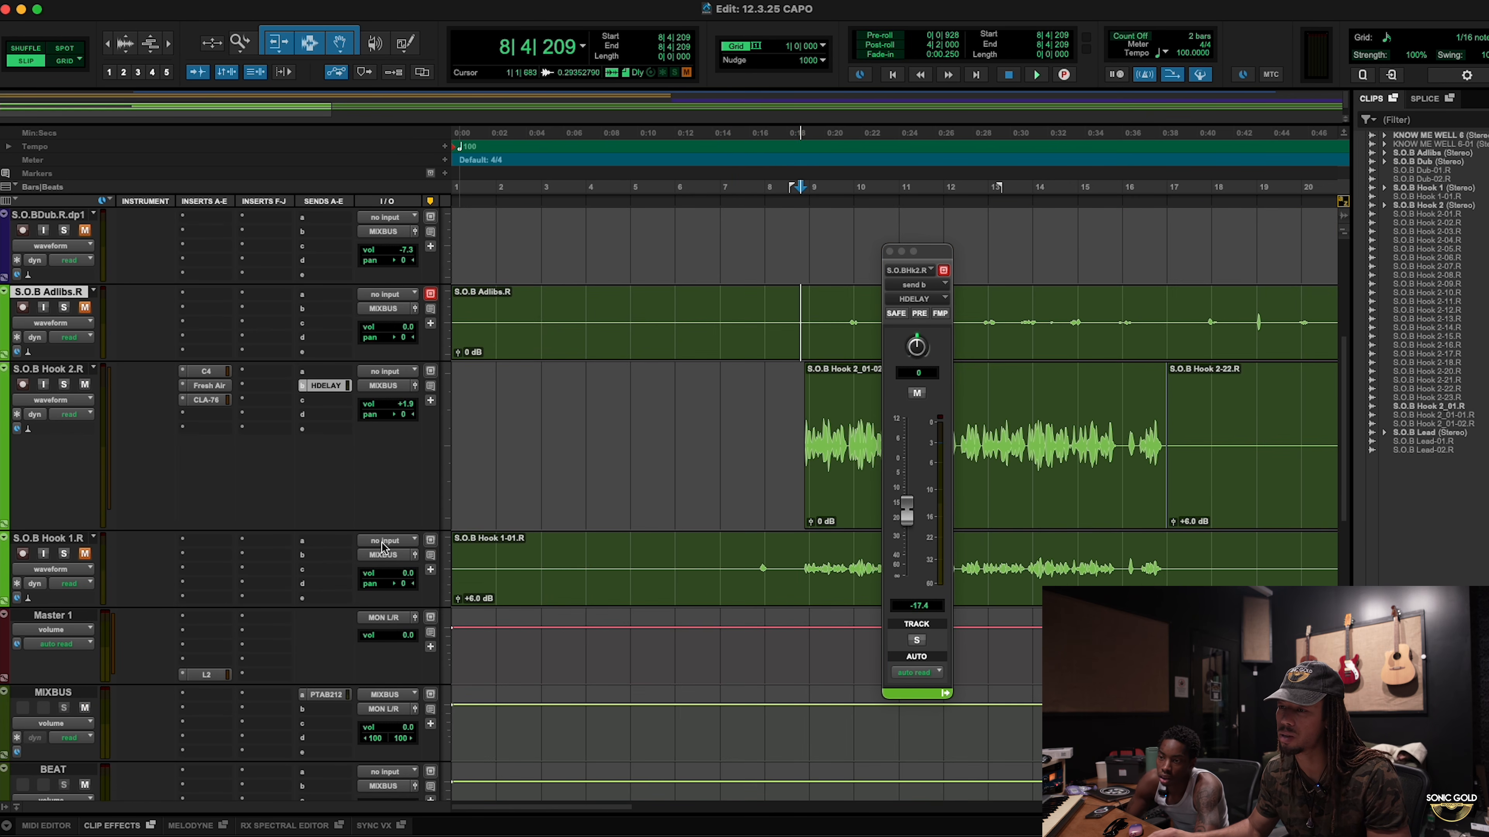
pyautogui.press('space')
pyautogui.click(64, 384)
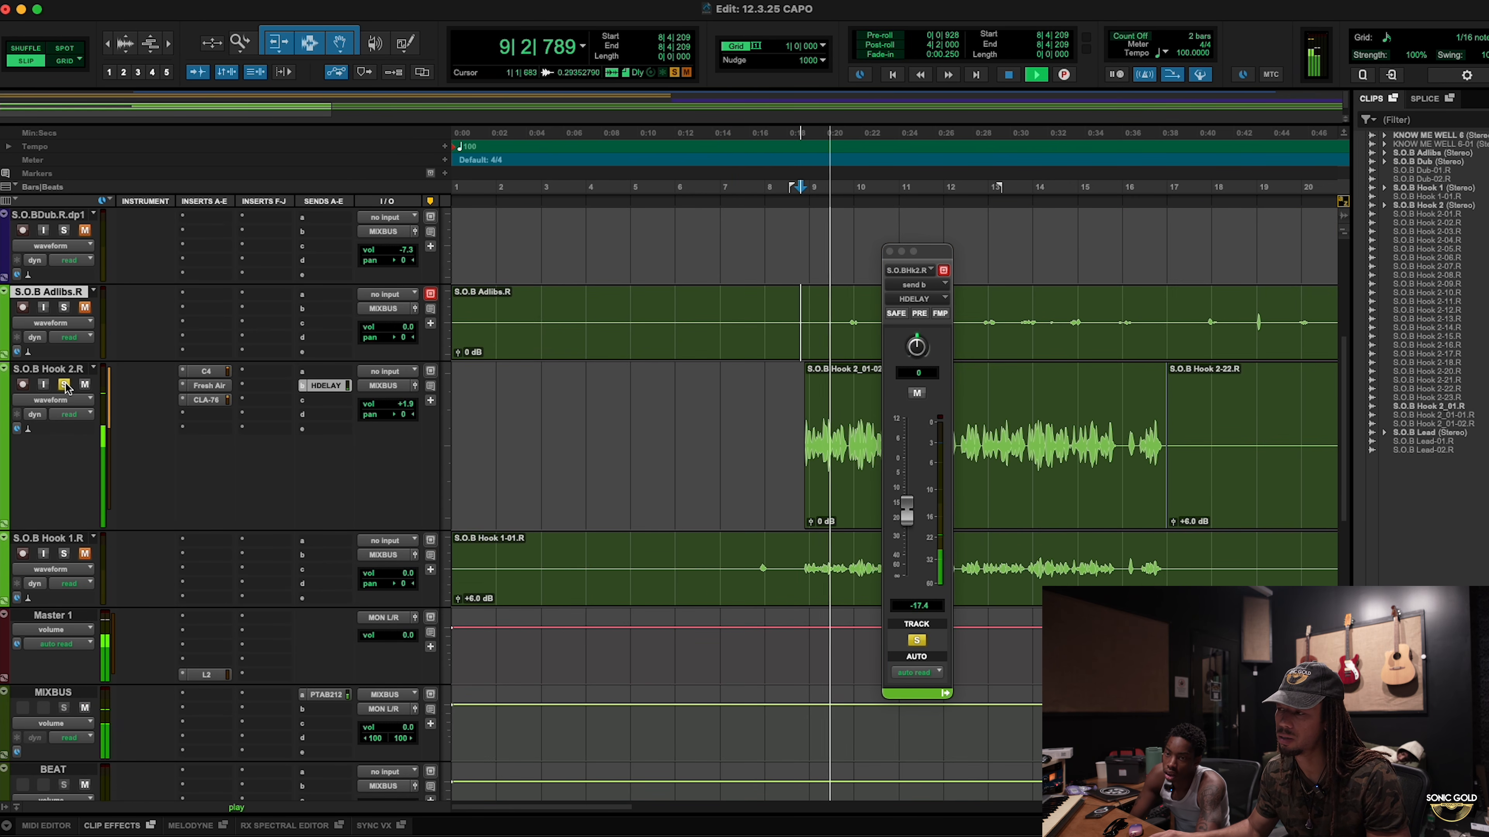
pyautogui.press('space')
pyautogui.scroll(-10, 423, 437)
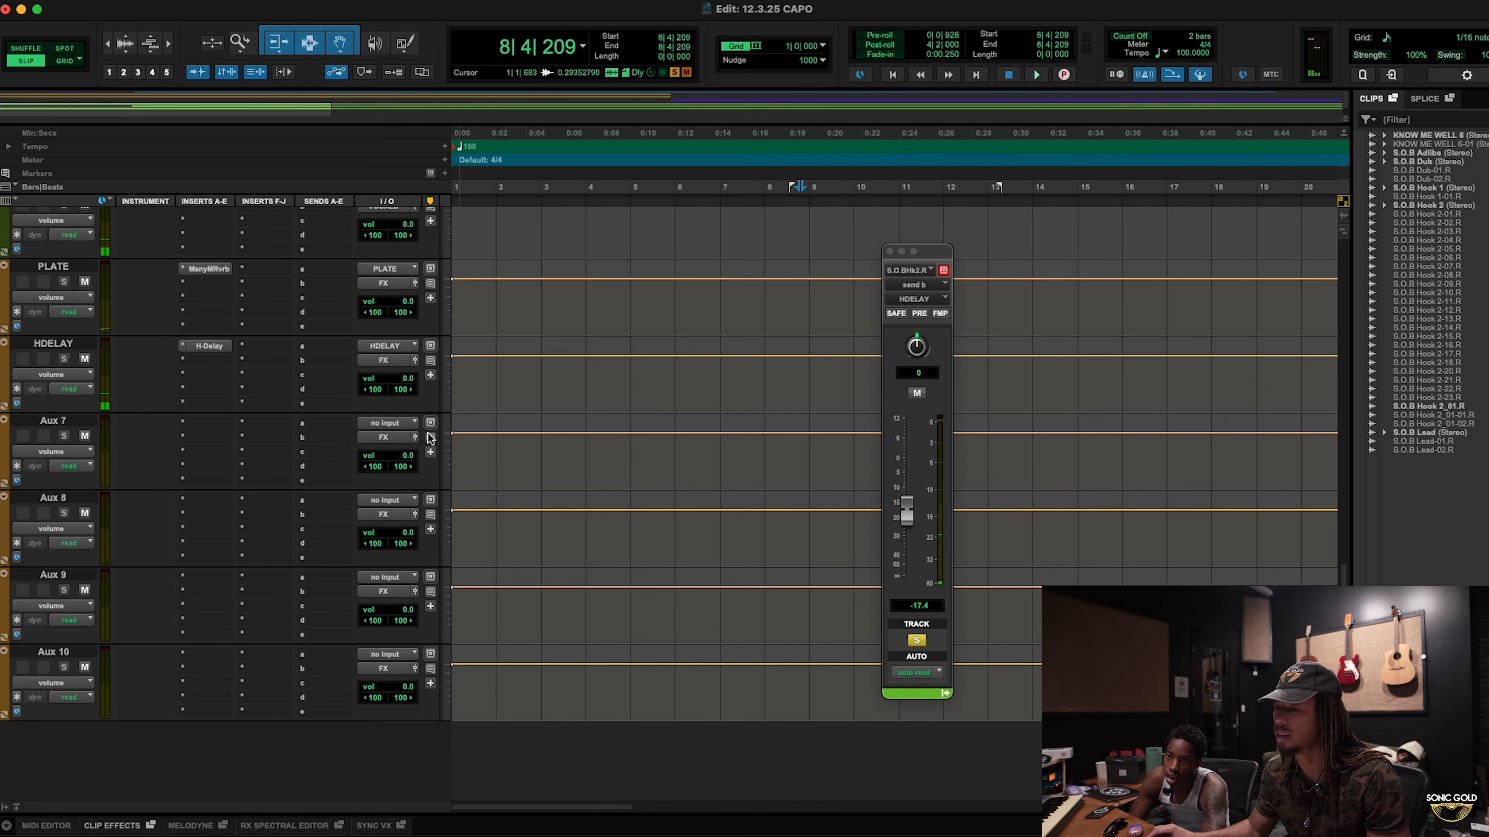
pyautogui.click(204, 347)
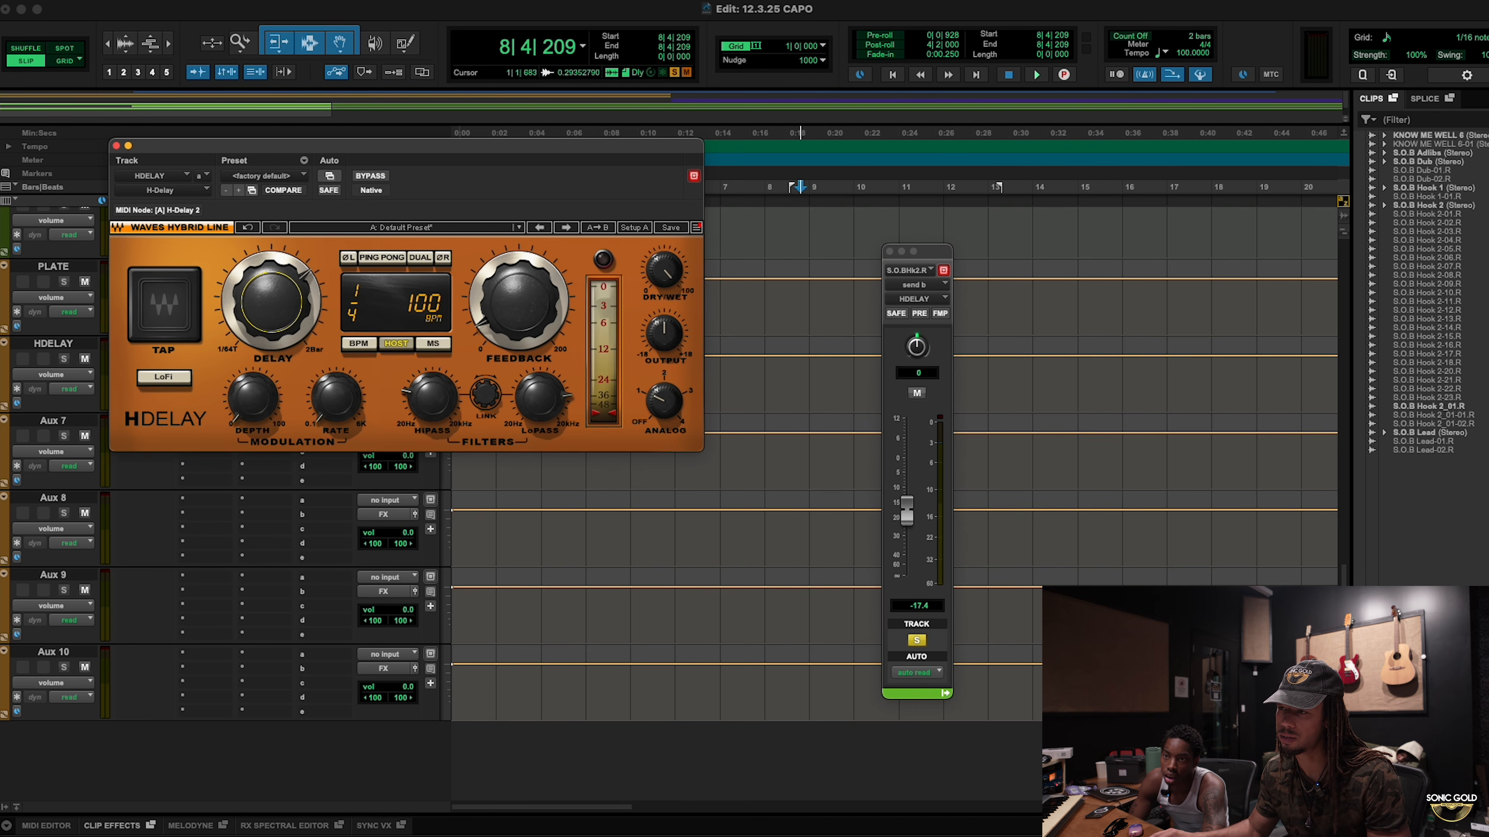
pyautogui.press('space')
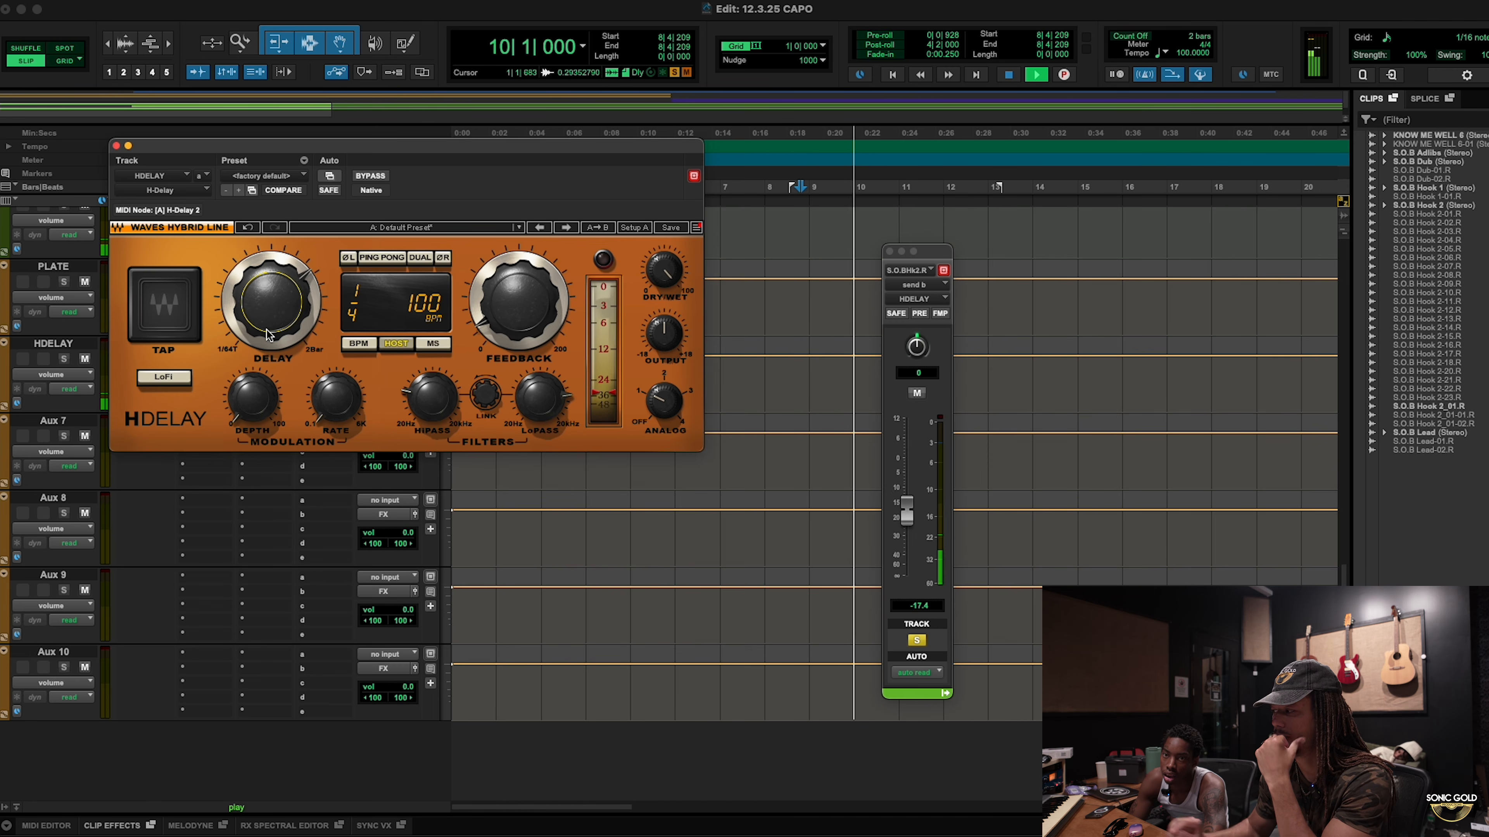
pyautogui.press('space')
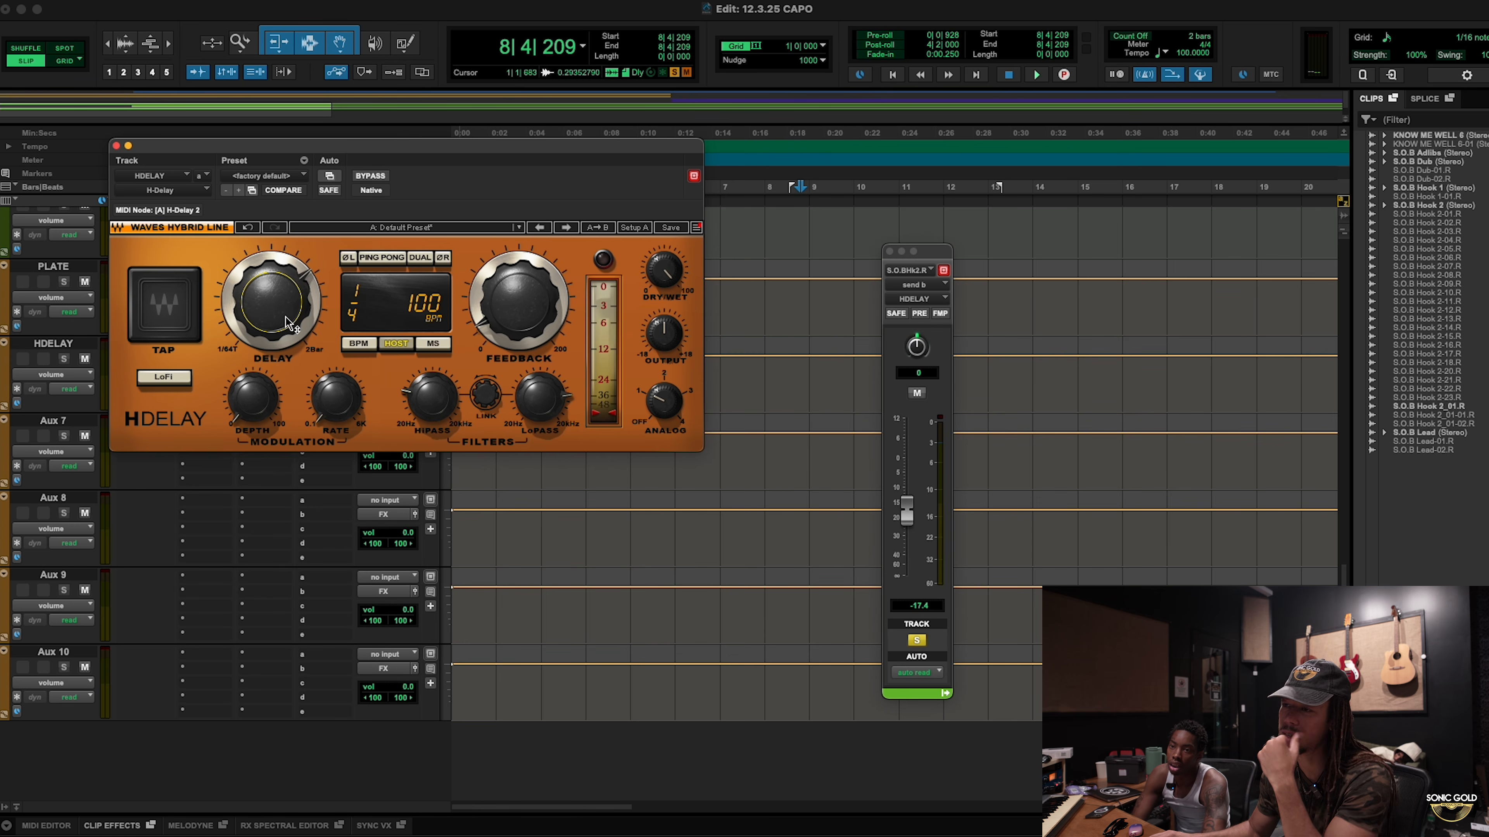
pyautogui.press('space')
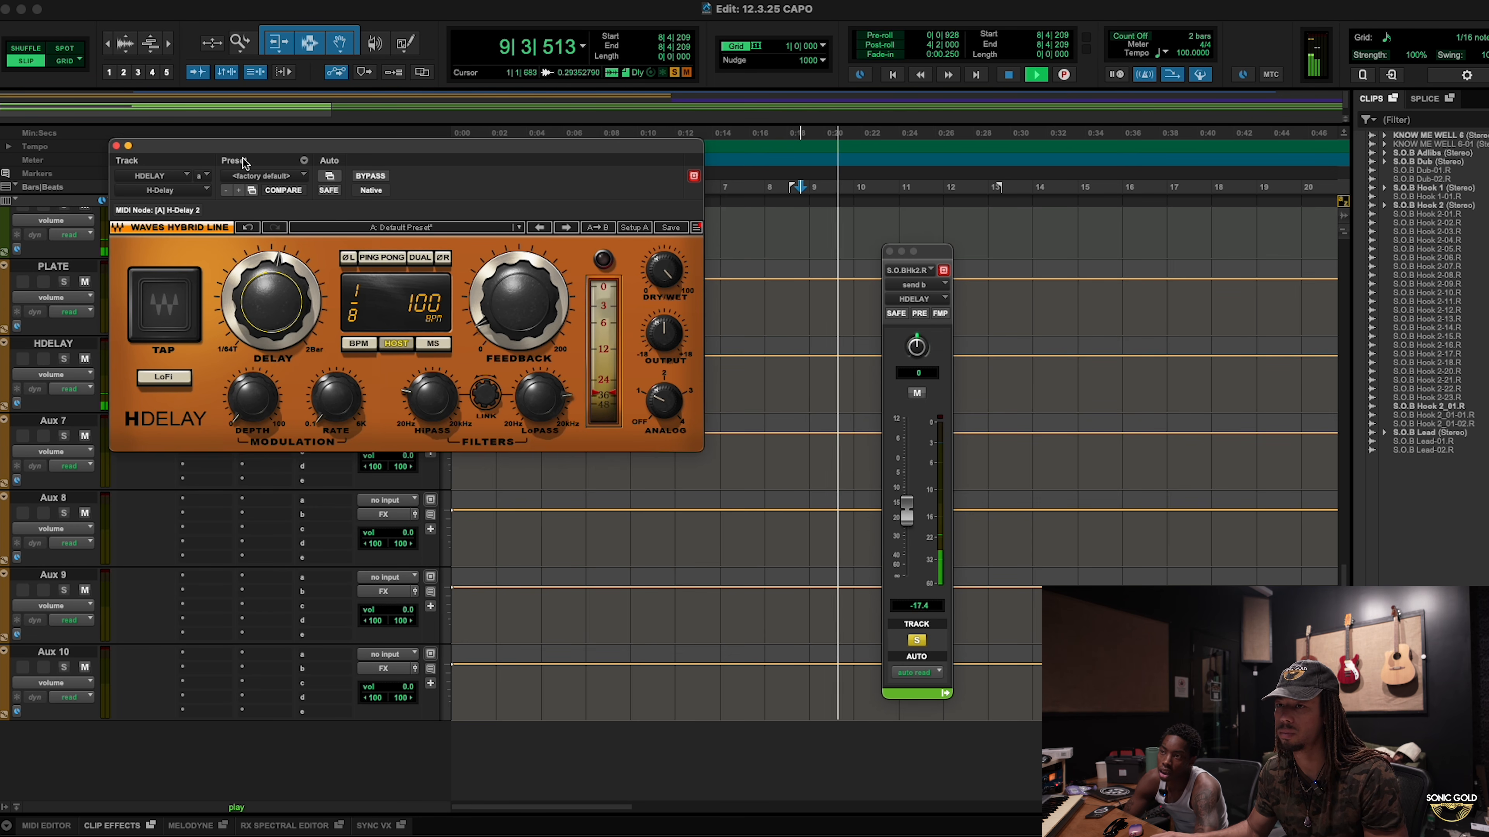
pyautogui.click(116, 146)
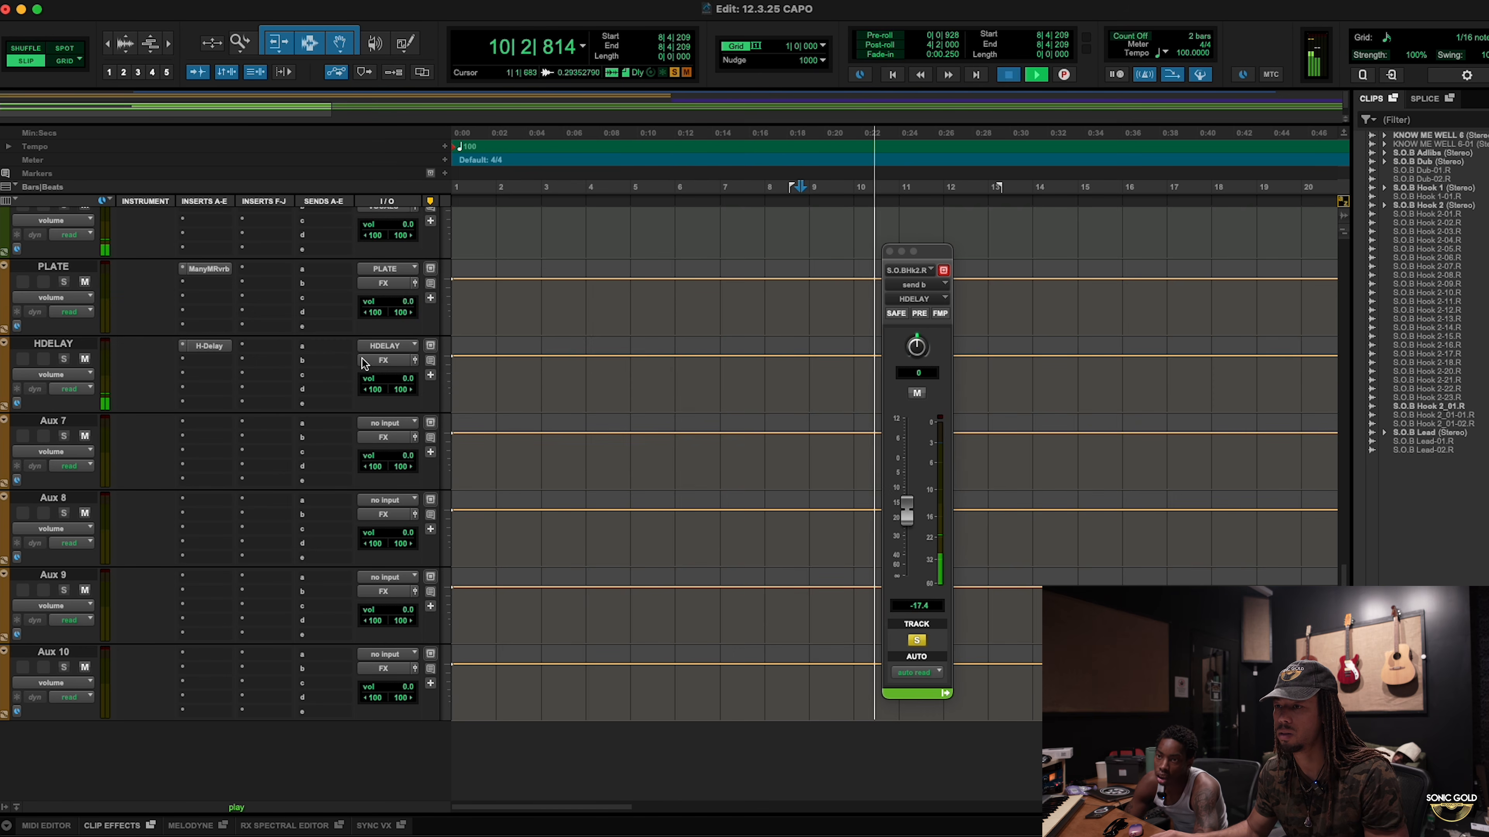
# Step: Route HDELAY's send a to the PLATE reverb and raise it to -14.5 dB during playback
pyautogui.press('space')
pyautogui.click(317, 347)
pyautogui.moveTo(404, 428)
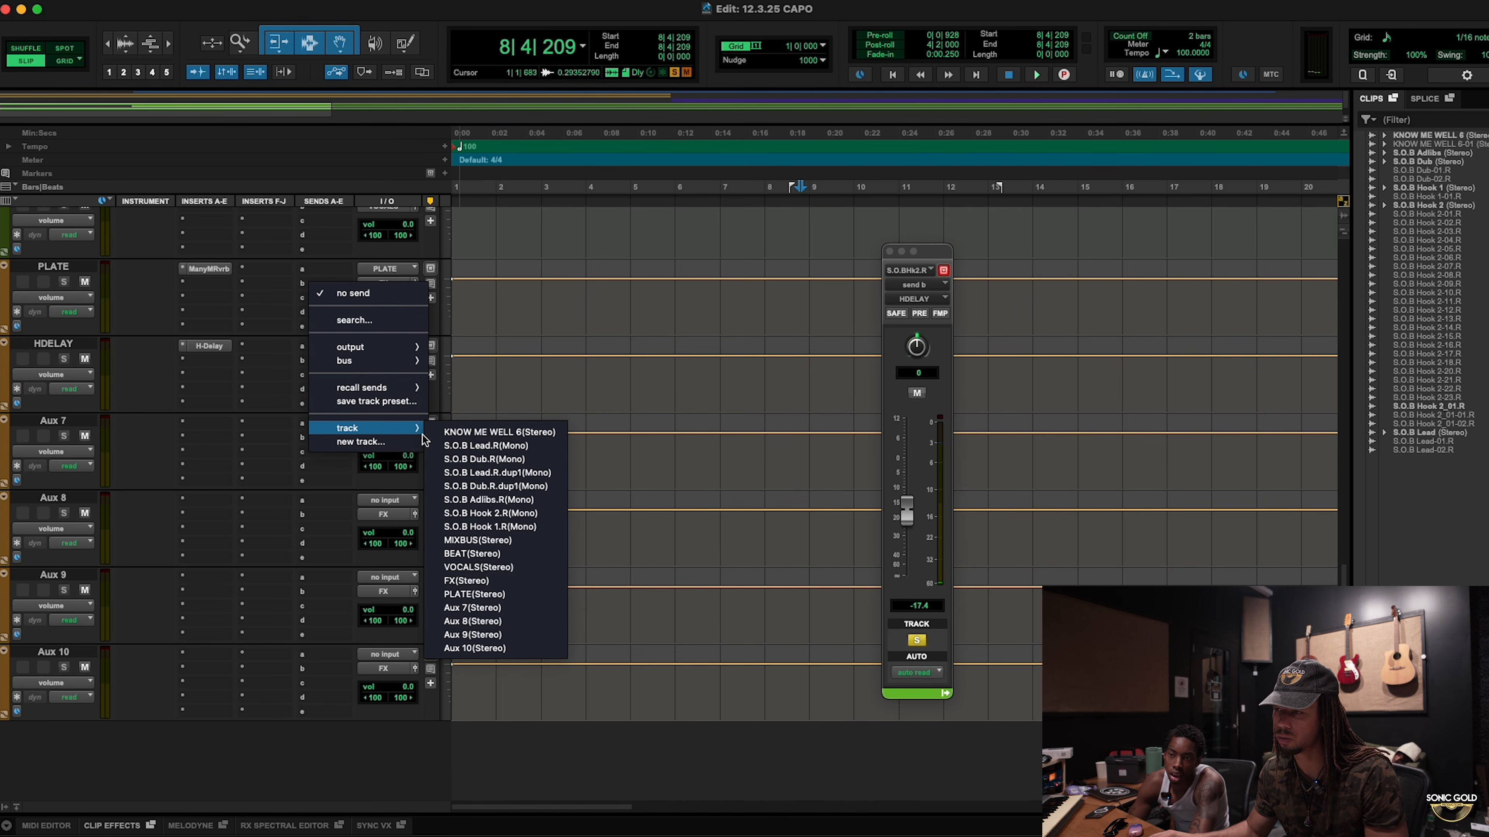
pyautogui.press('Up')
pyautogui.press('Return')
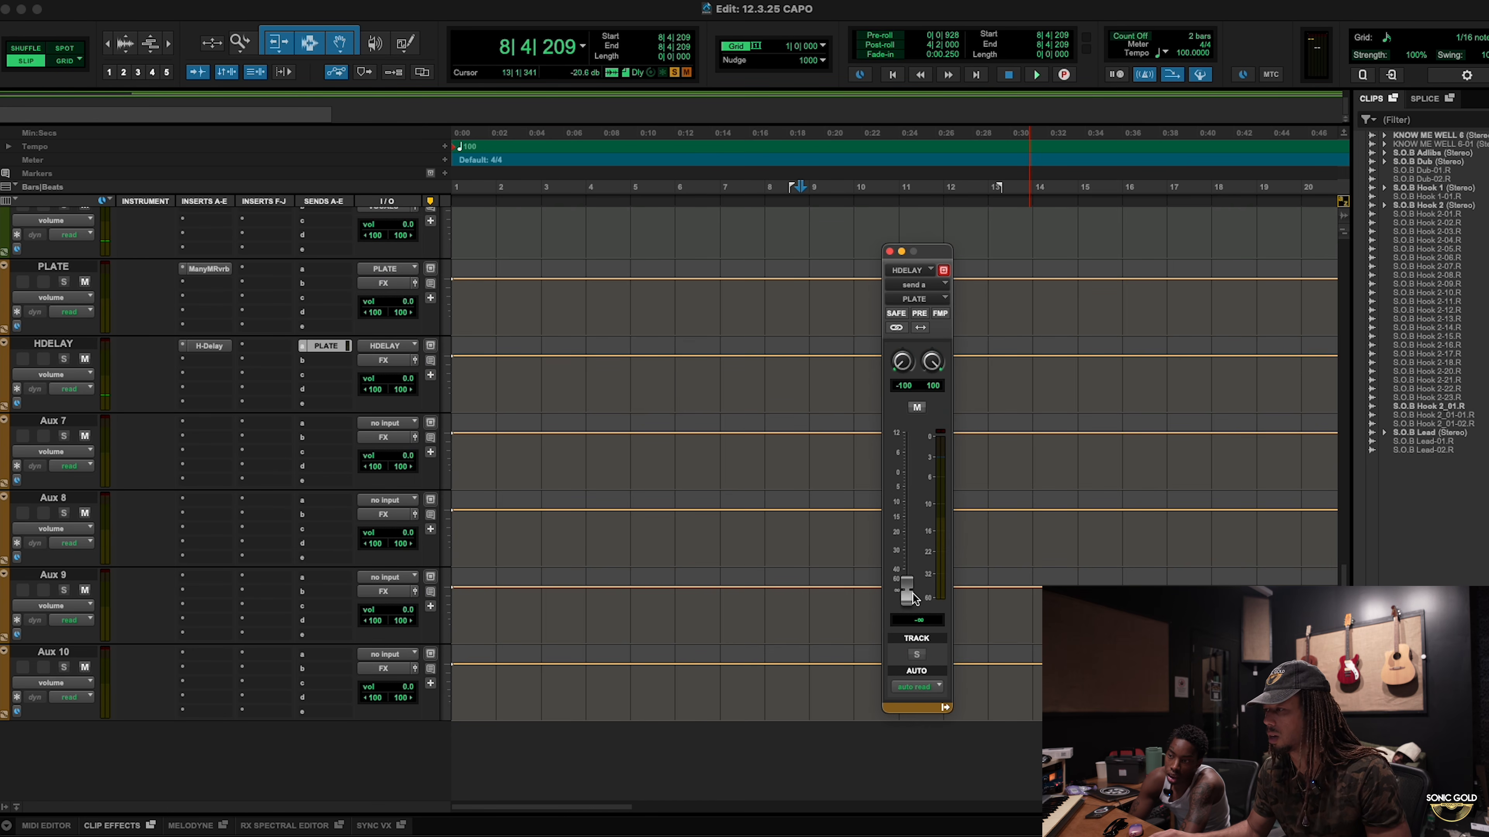
pyautogui.press('space')
pyautogui.moveTo(912, 594); pyautogui.dragTo(910, 502)
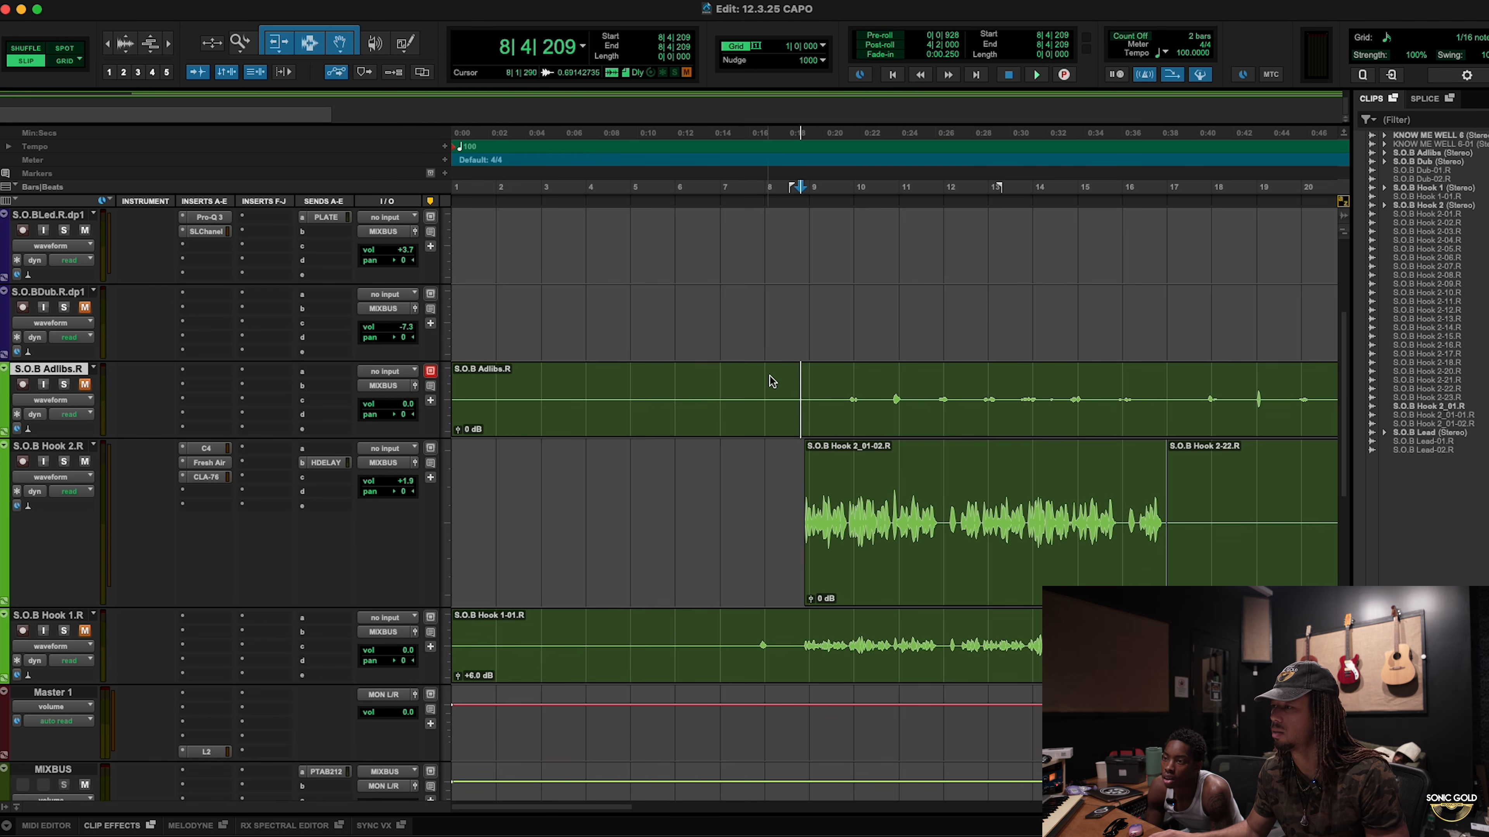
# Step: Play from 8|3|759 and lower the S.O.B Hook 2.R volume from +1.9 to +0.7 dB
pyautogui.click(792, 375)
pyautogui.press('space')
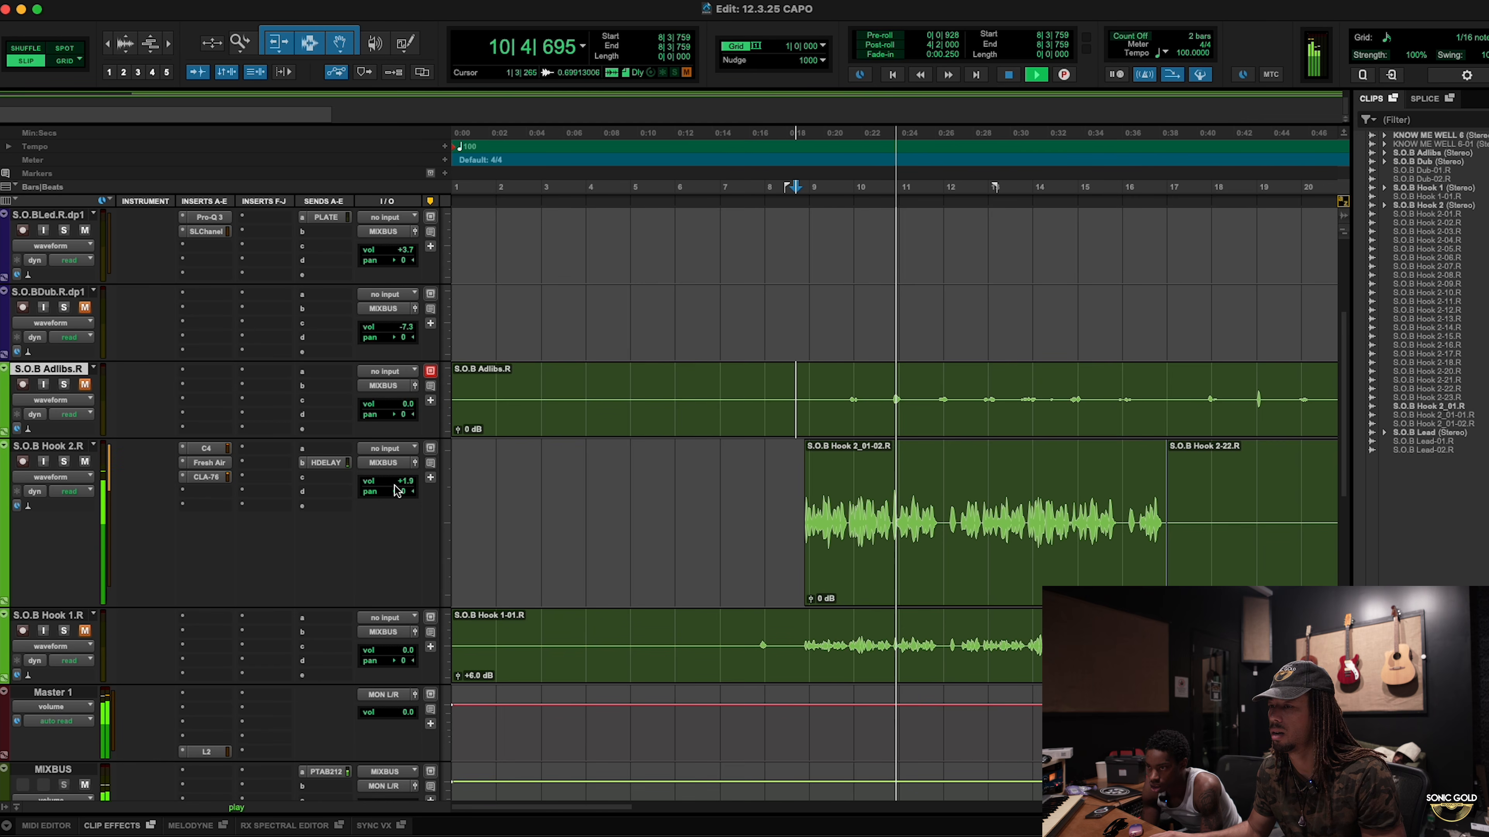
pyautogui.moveTo(398, 487); pyautogui.dragTo(402, 499)
# Step: Raise the hook's HDELAY send to -14.4 dB and move the playback start to 8|3|896
pyautogui.click(325, 462)
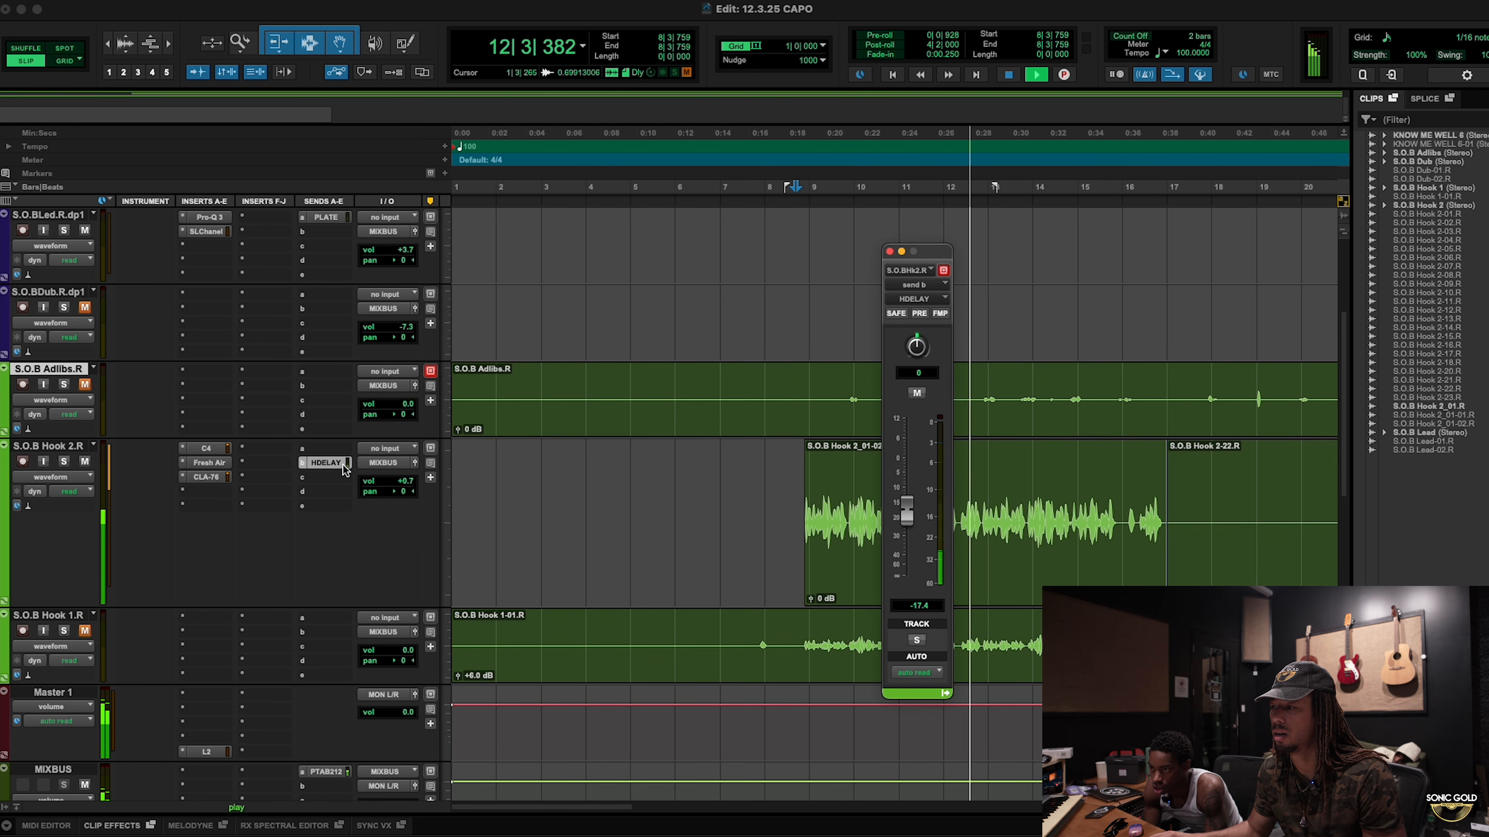
pyautogui.moveTo(907, 509); pyautogui.dragTo(909, 500)
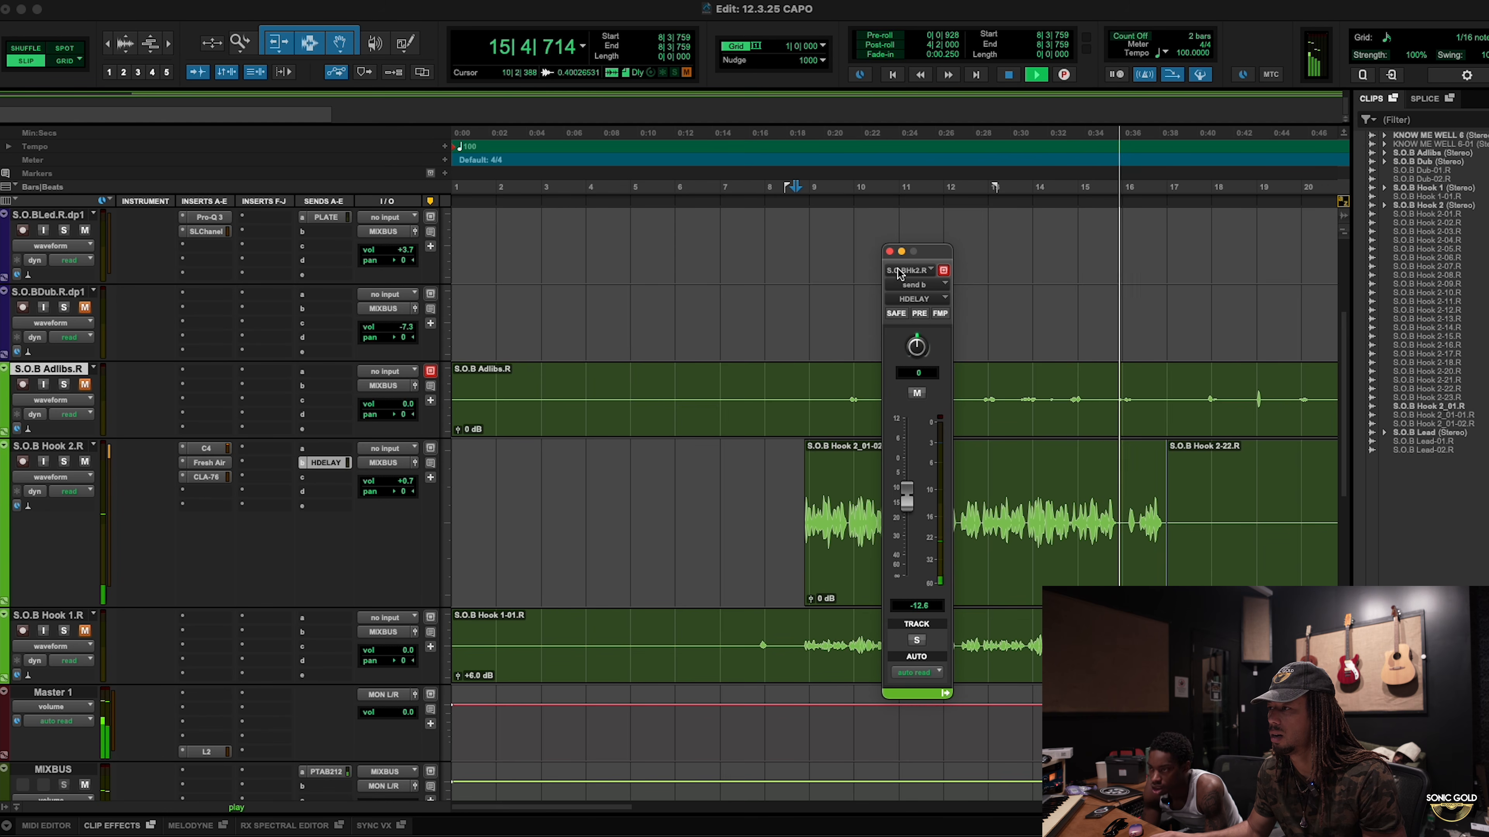
pyautogui.click(889, 252)
pyautogui.hscroll(5, 940, 409)
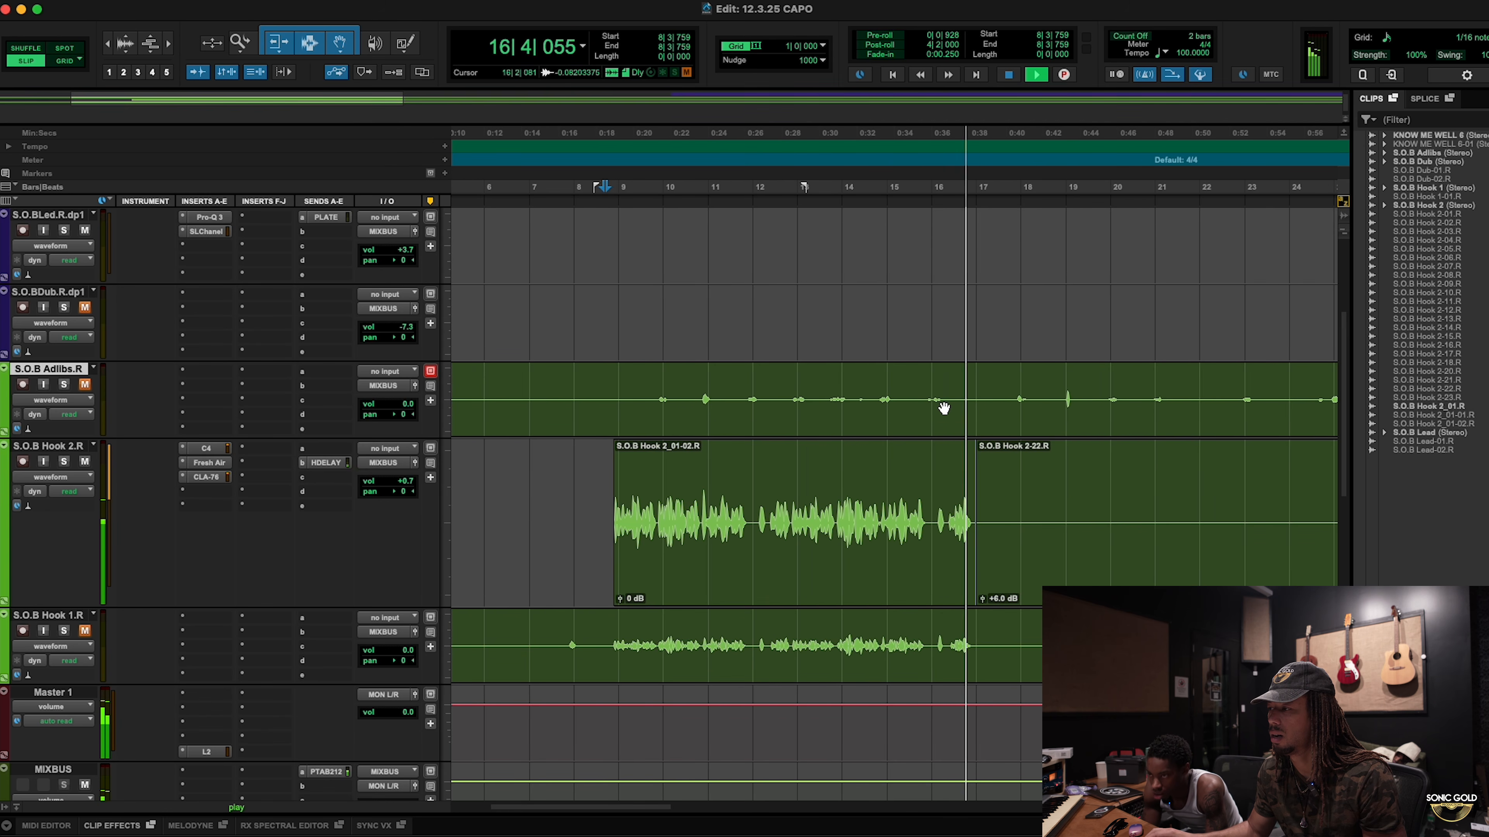
pyautogui.hscroll(2, 941, 407)
pyautogui.press('space')
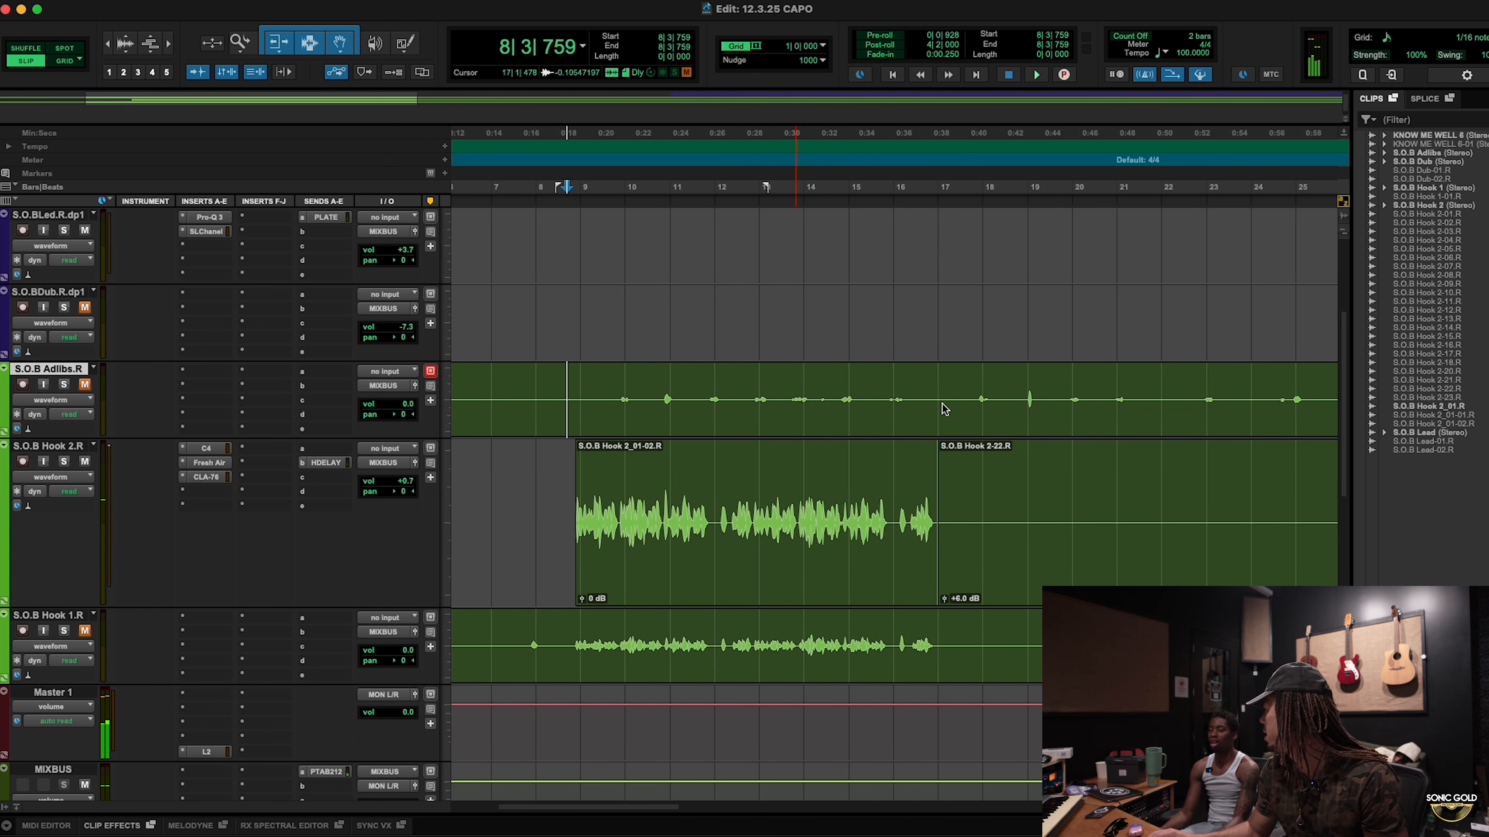
pyautogui.scroll(-2, 945, 405)
pyautogui.click(567, 320)
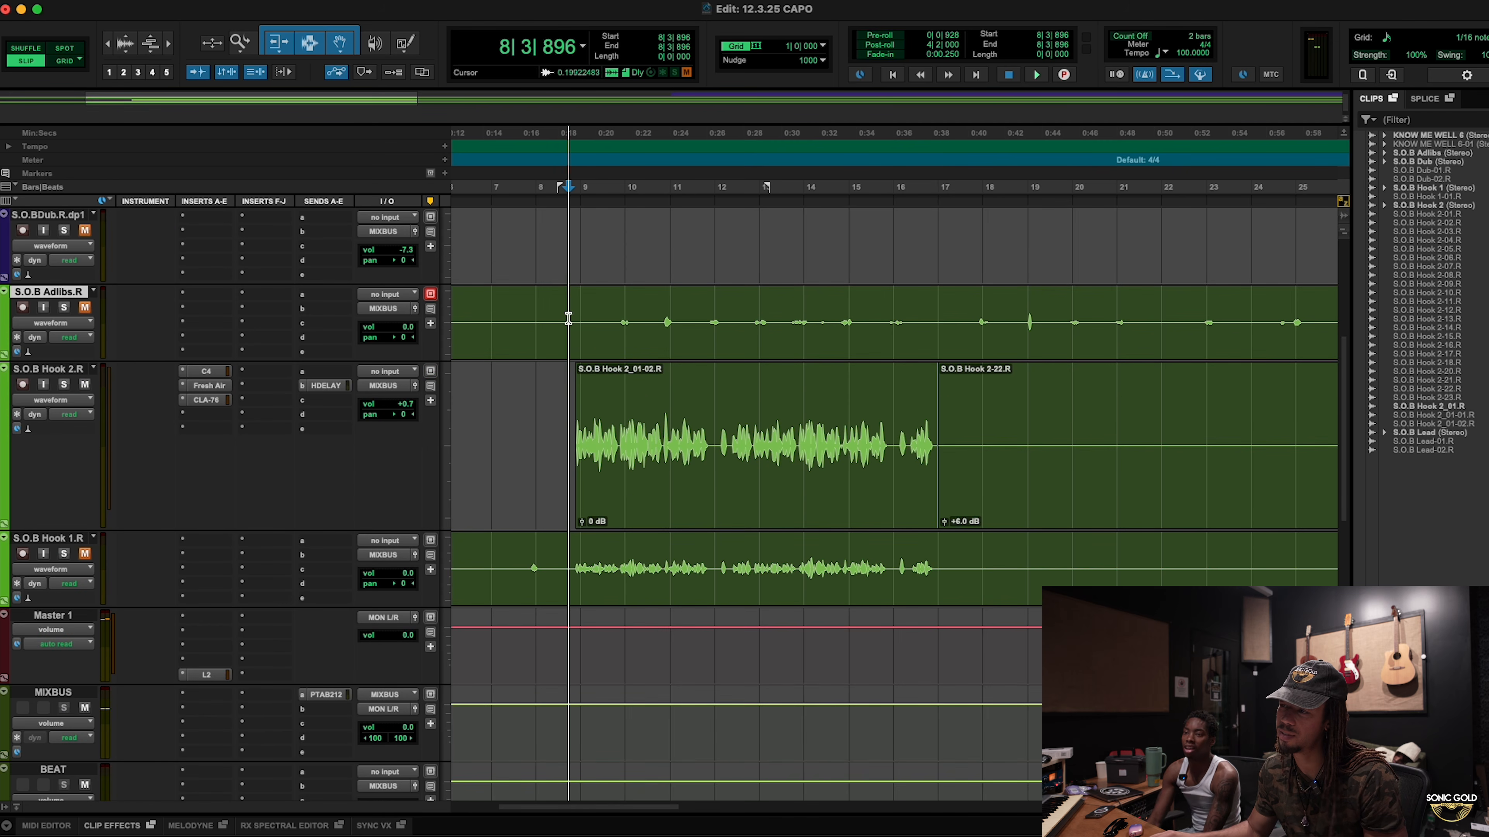
# Step: Insert Dyn3 Compressor/Limiter after H-Delay on HDELAY and move its window off the mixer
pyautogui.scroll(-10, 269, 413)
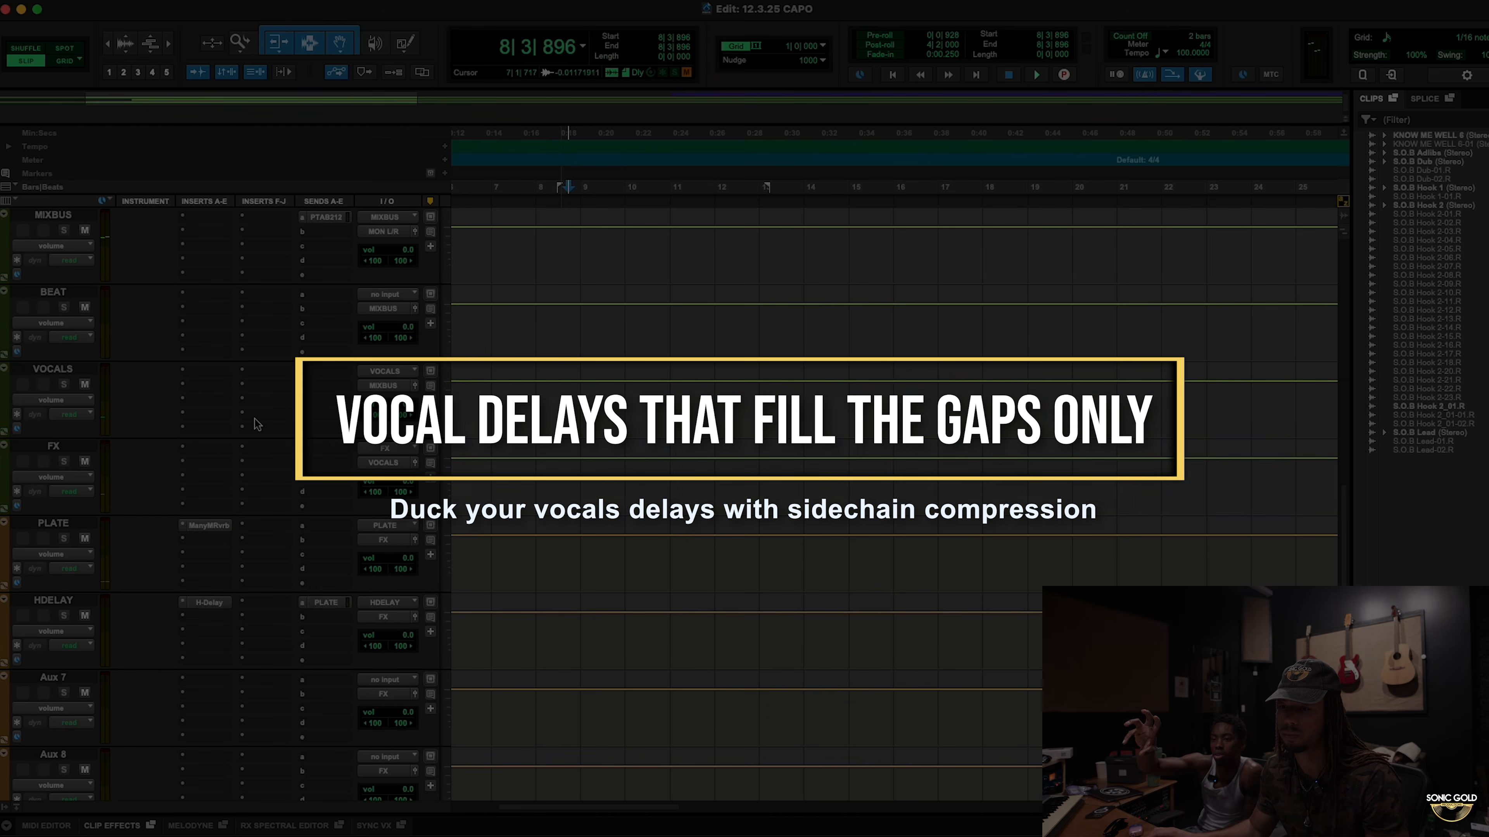
pyautogui.click(214, 460)
pyautogui.moveTo(205, 468)
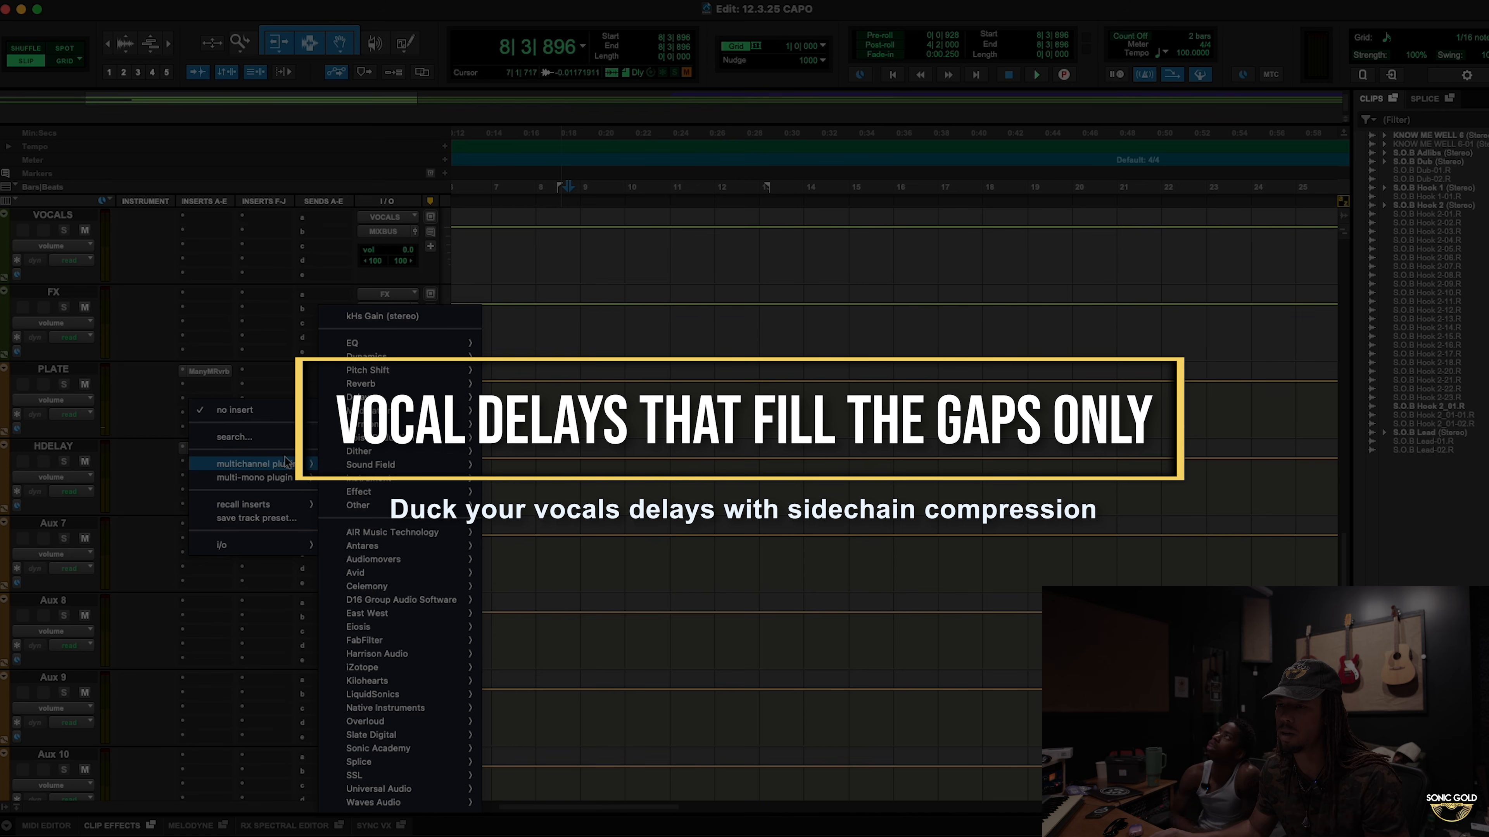
pyautogui.moveTo(398, 359)
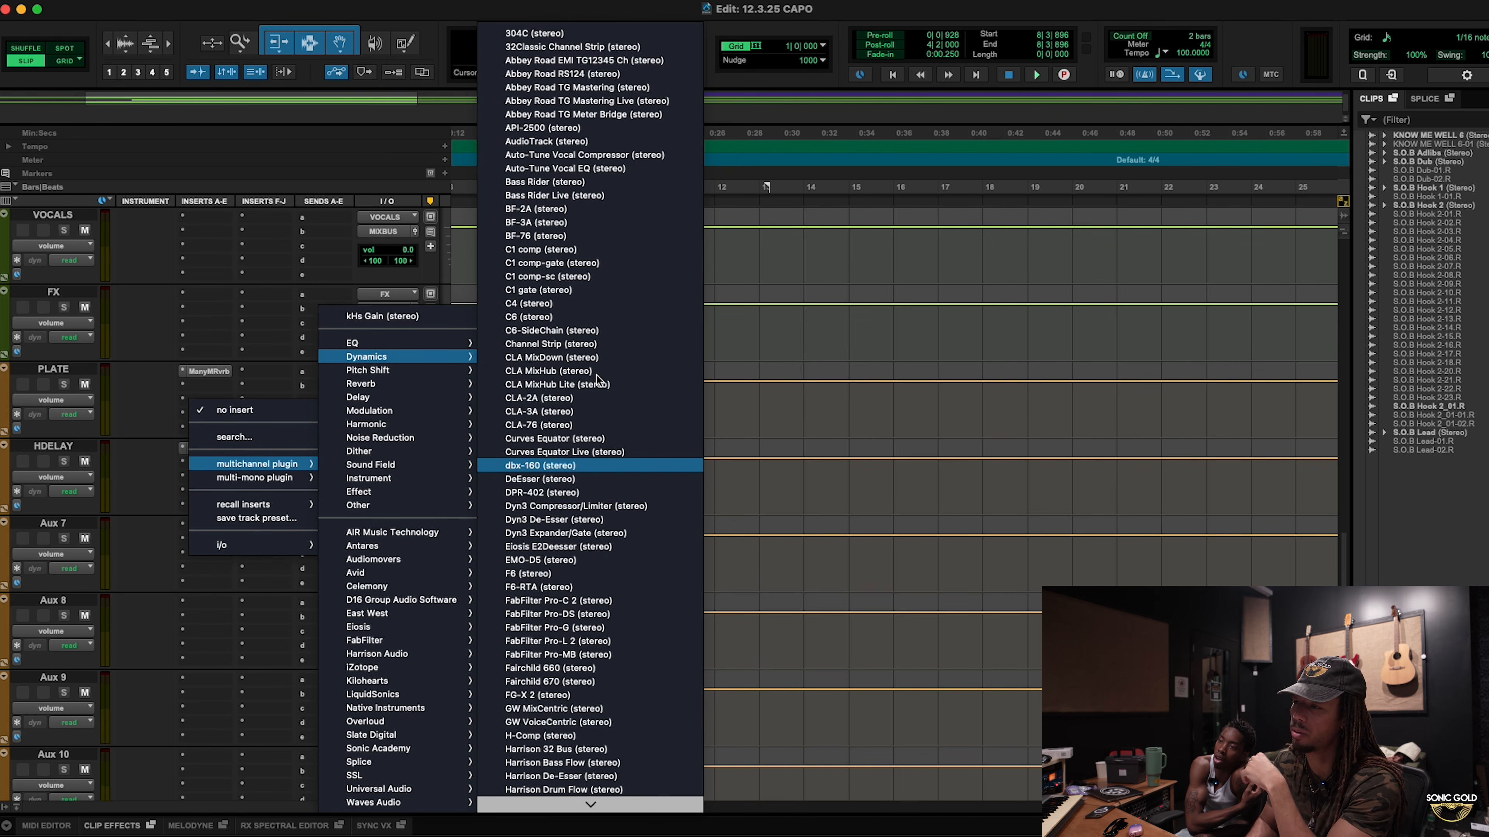
pyautogui.press('Down')
pyautogui.press('Down')
pyautogui.press('Down')
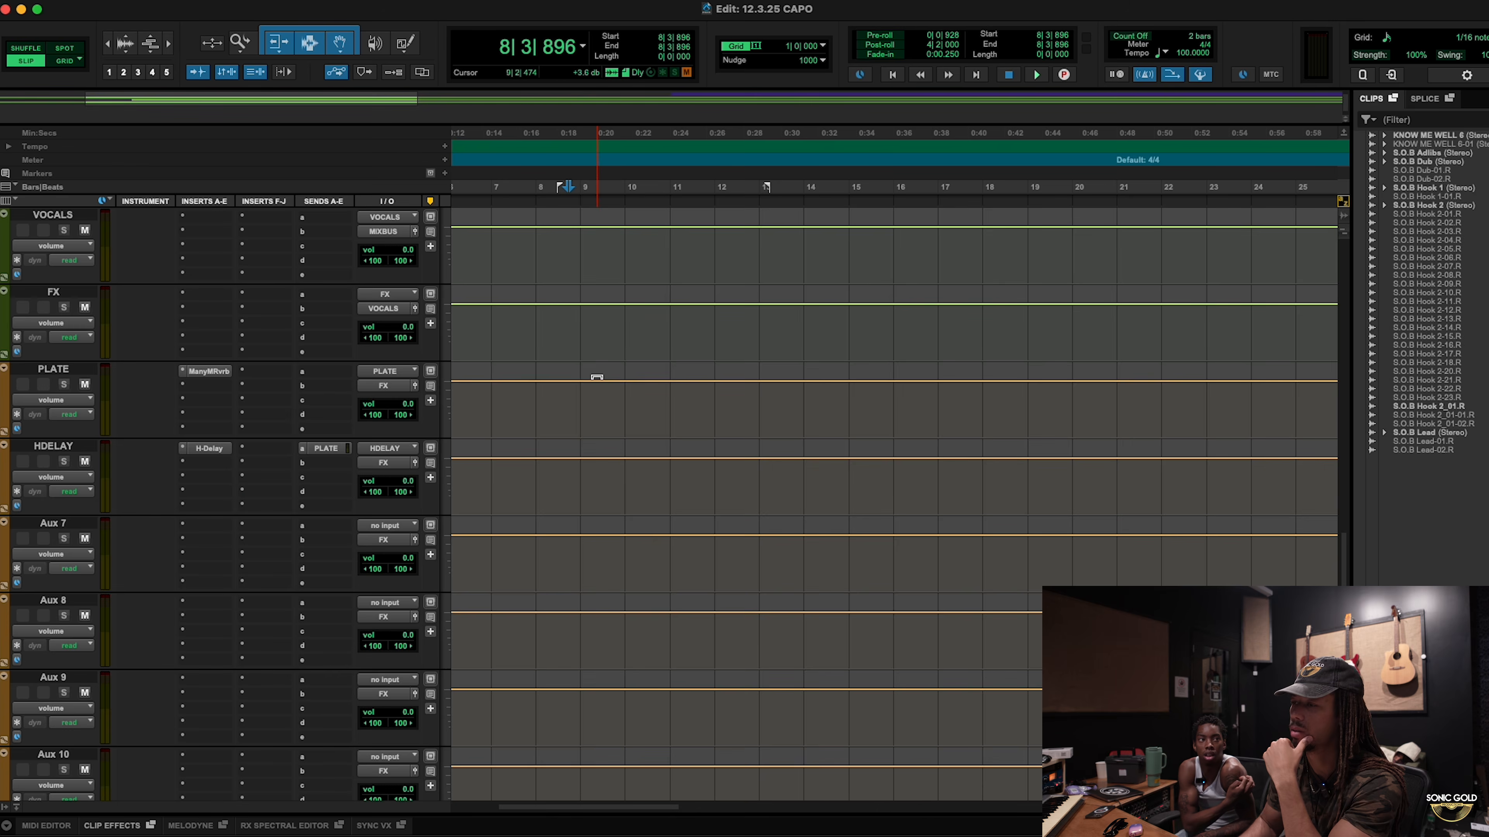
pyautogui.press('Return')
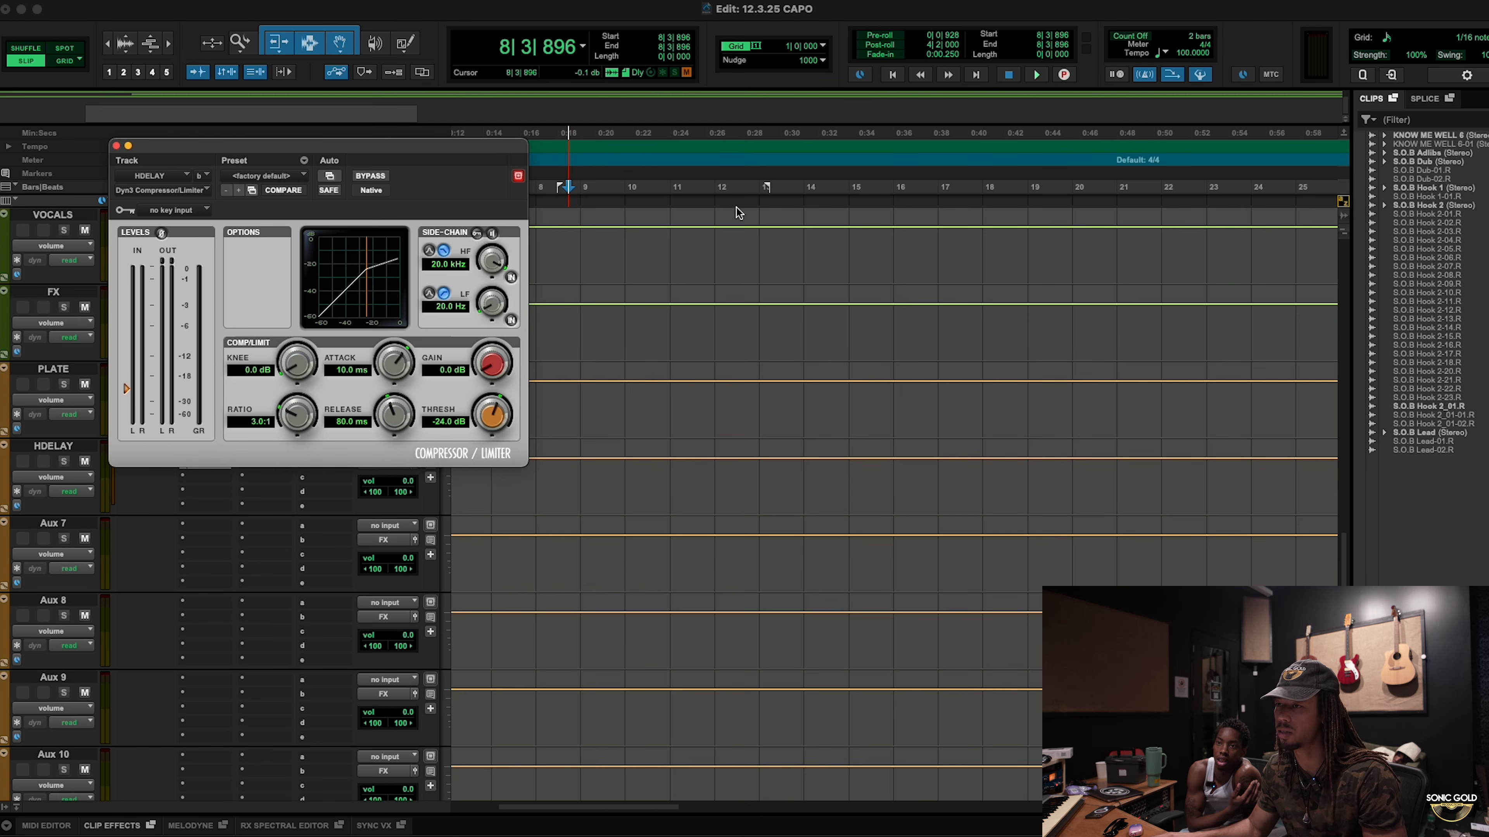
pyautogui.moveTo(408, 156); pyautogui.dragTo(1013, 224)
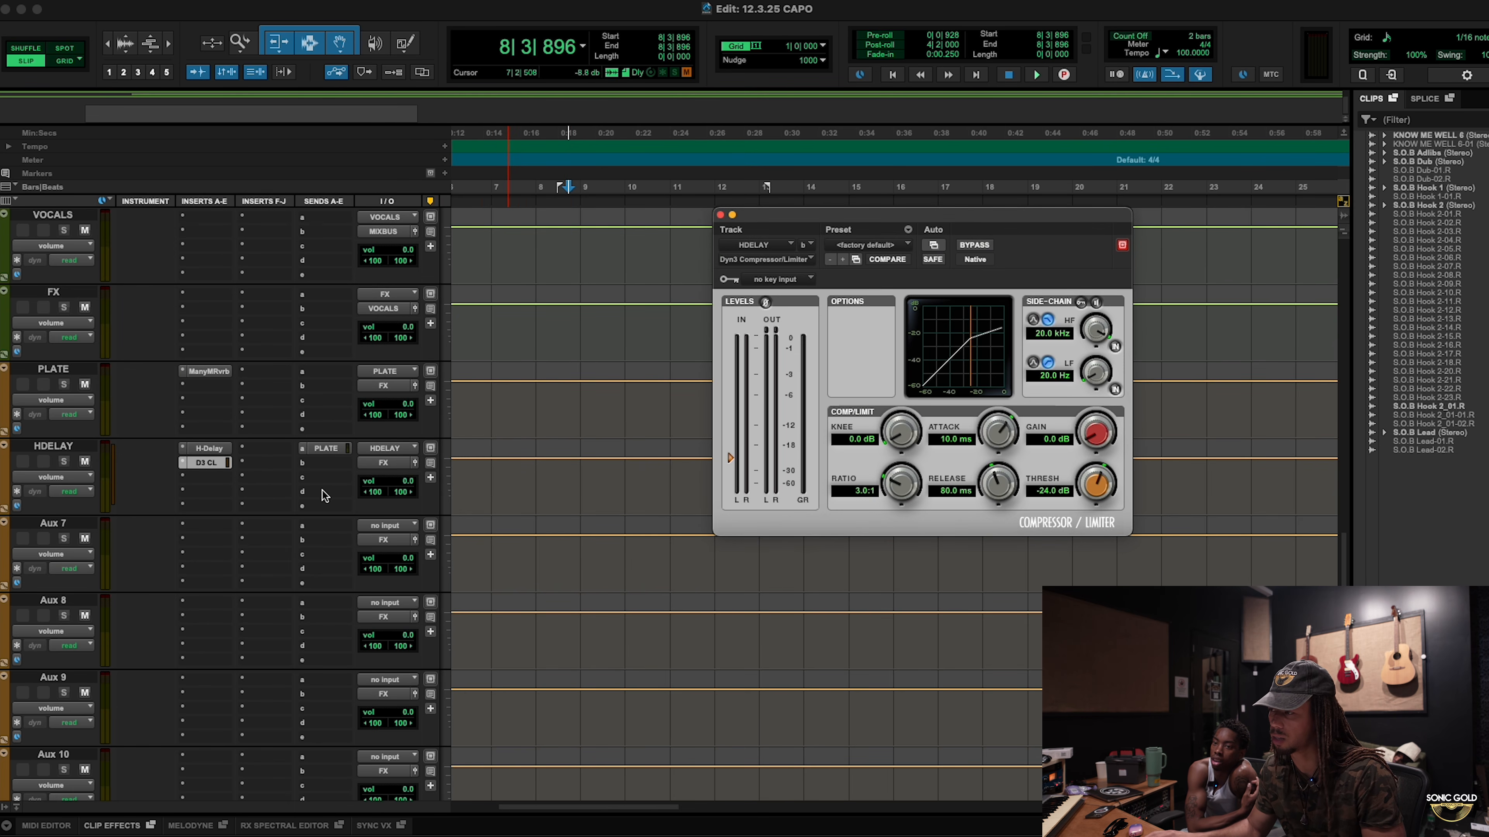
pyautogui.scroll(15, 531, 539)
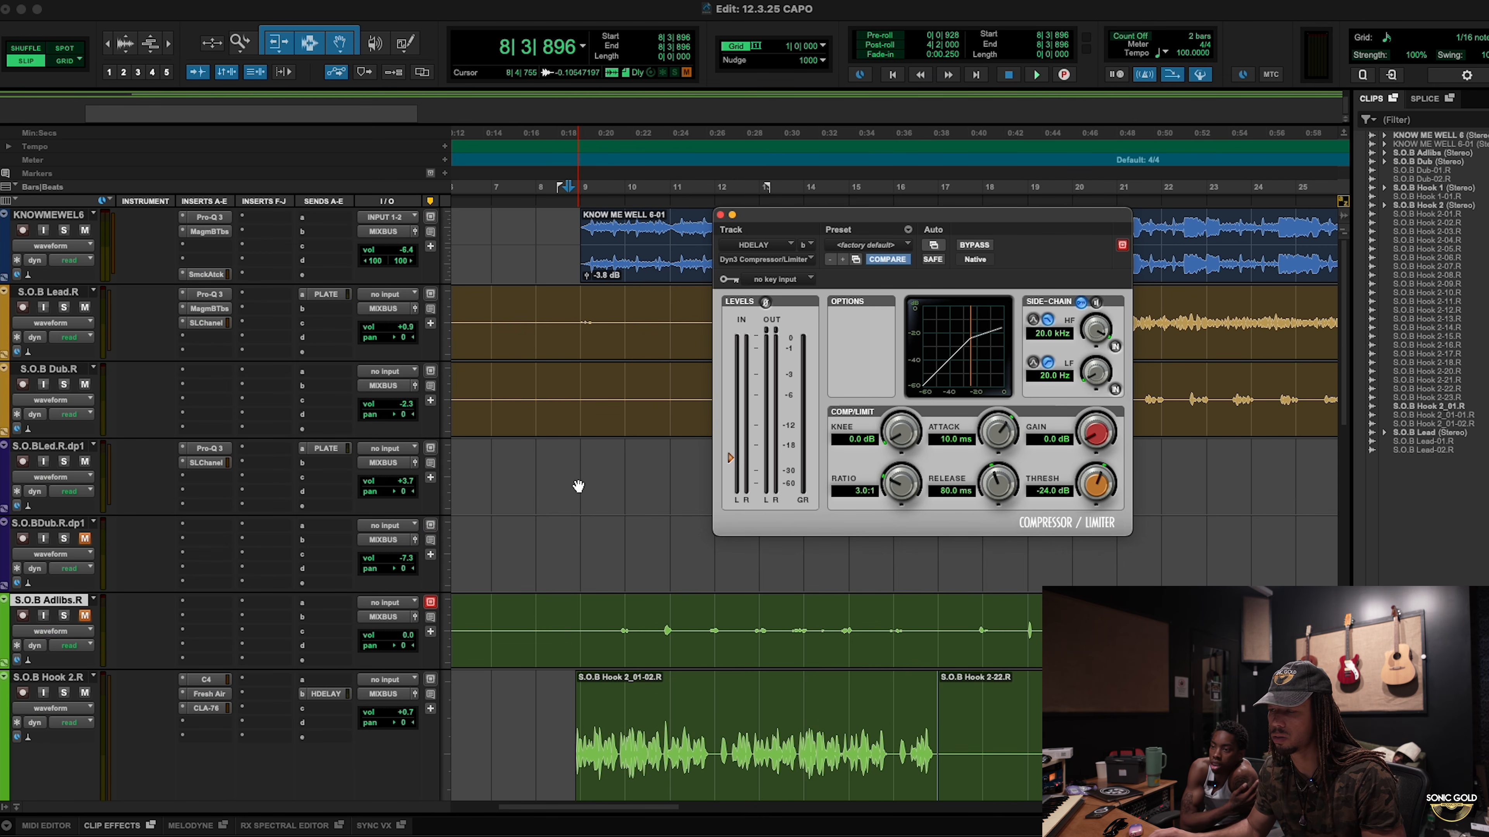
pyautogui.scroll(-3, 586, 504)
# Step: Add a send from S.O.B Hook 2.R to Bus 15 (Mono) on slot c
pyautogui.click(330, 641)
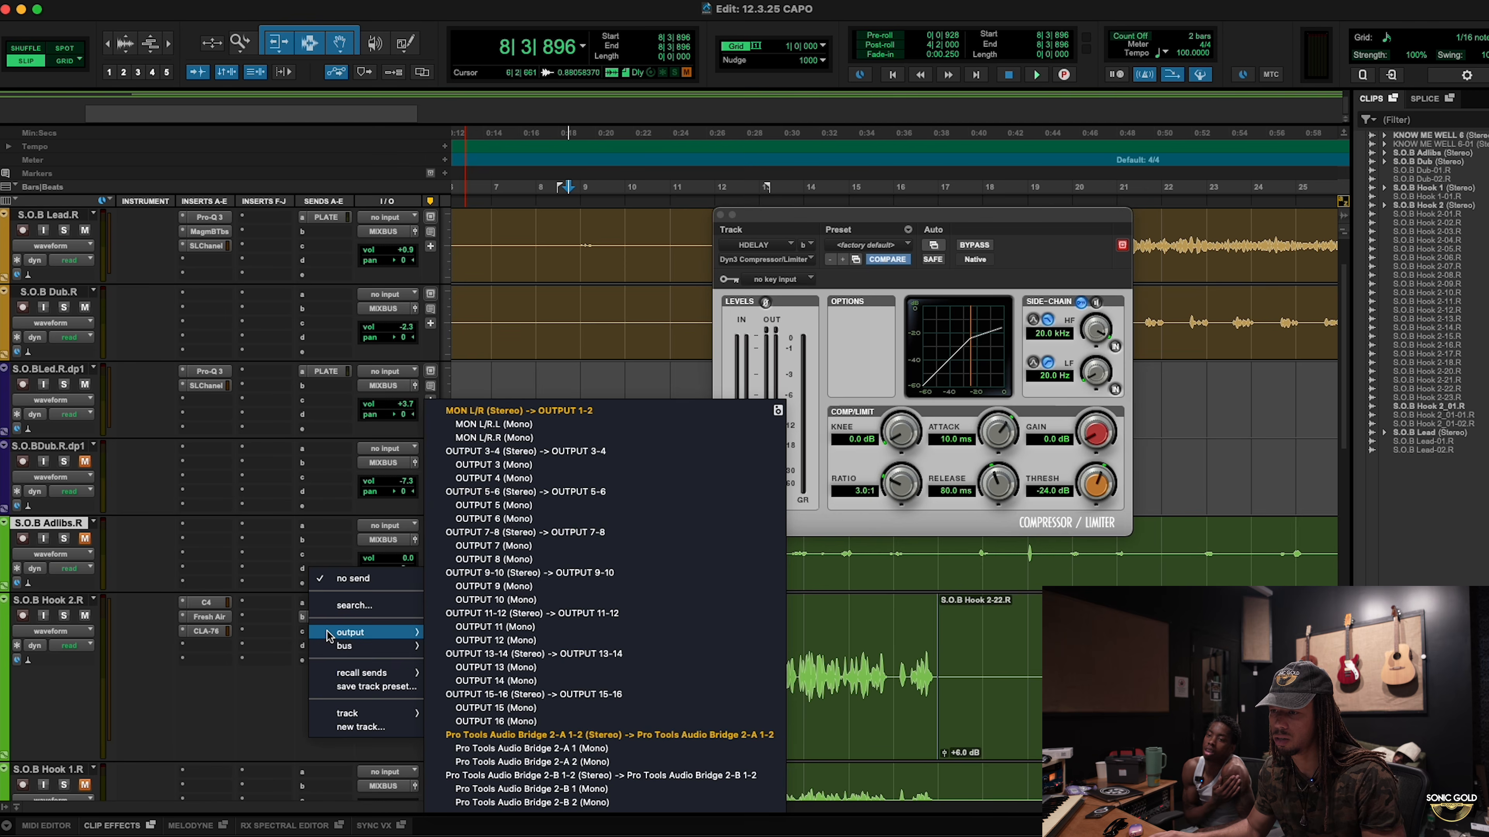
pyautogui.moveTo(364, 645)
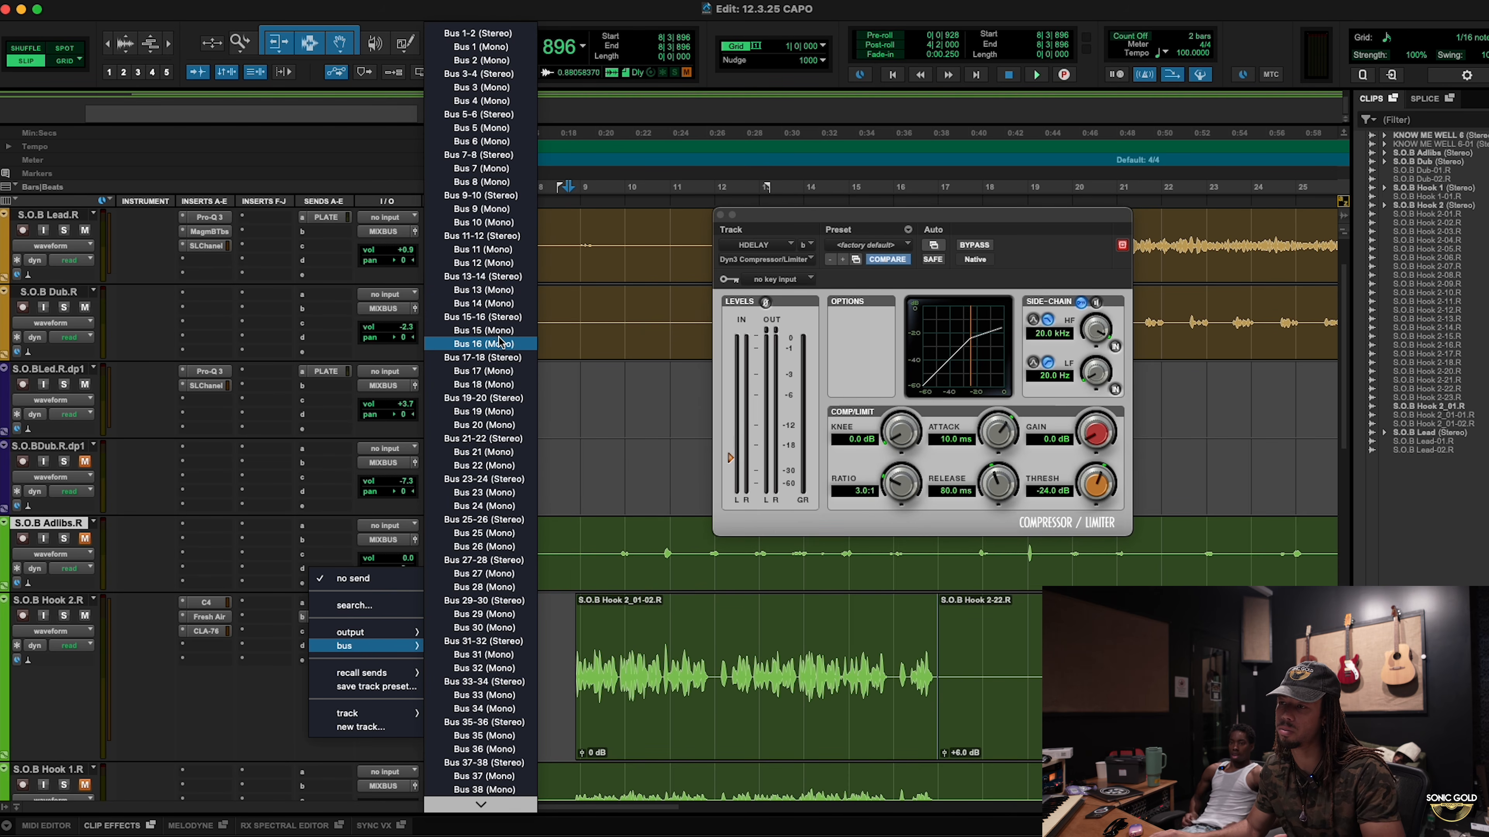
pyautogui.click(484, 331)
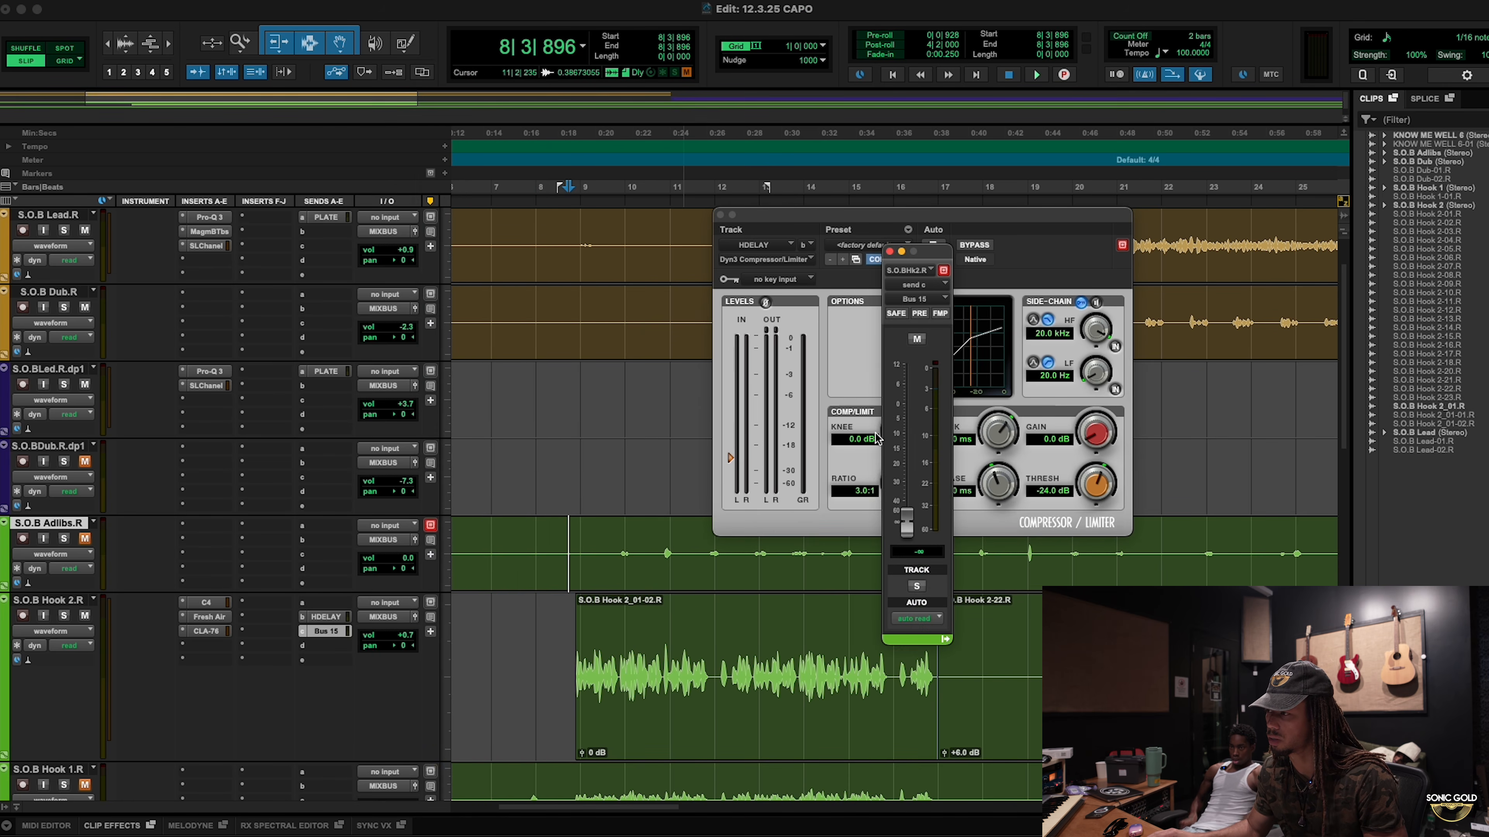
pyautogui.click(891, 252)
# Step: Set the Dyn3 side-chain key input to Bus 15 and play to hear the ducking
pyautogui.click(782, 280)
pyautogui.moveTo(787, 282)
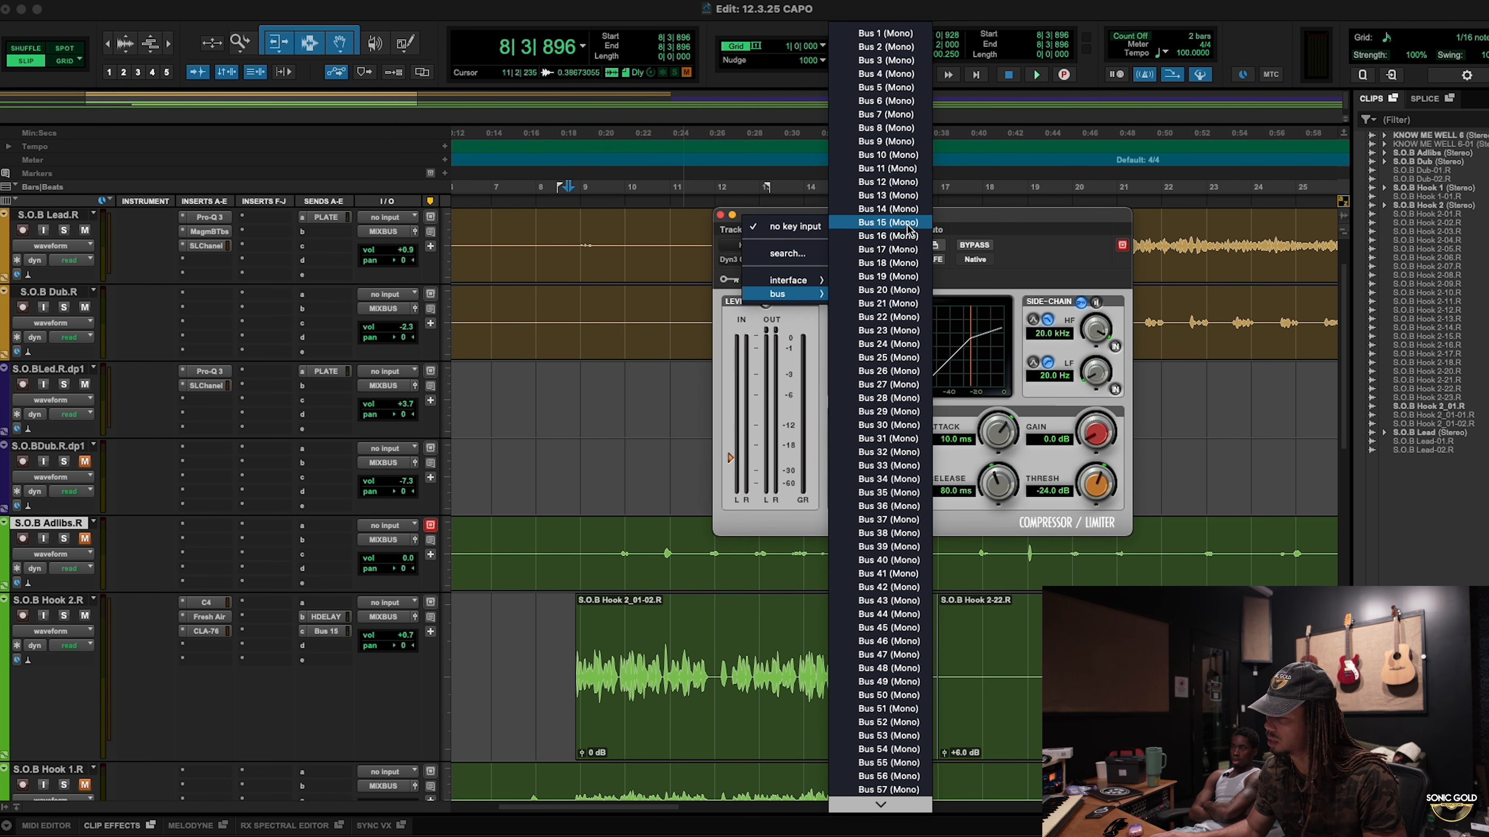
pyautogui.click(887, 222)
pyautogui.press('space')
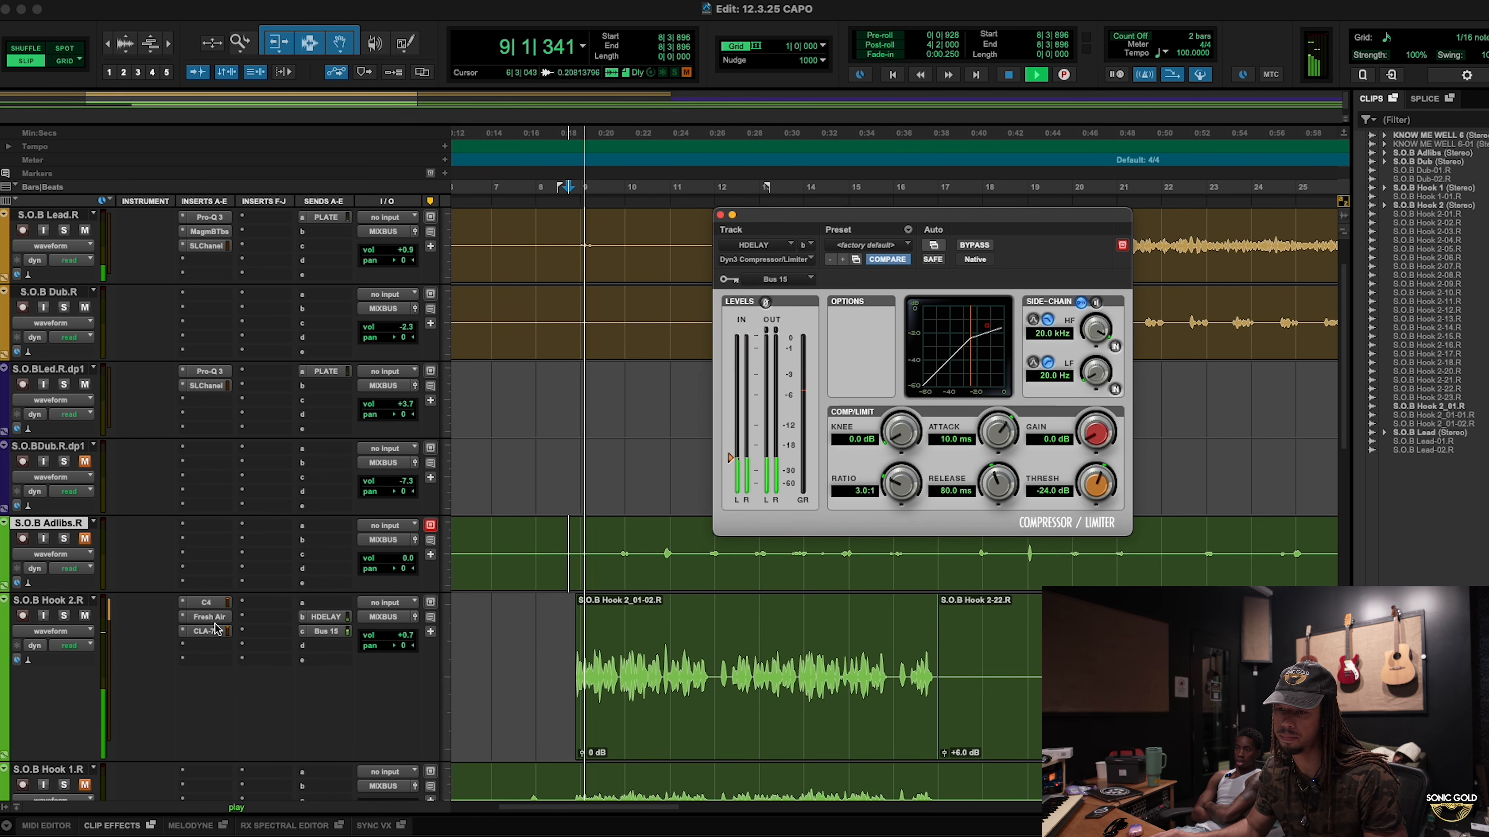
# Step: Solo S.O.B Hook 2.R and try a Dyn3 threshold of -6.6 dB during playback
pyautogui.click(64, 616)
pyautogui.press('space')
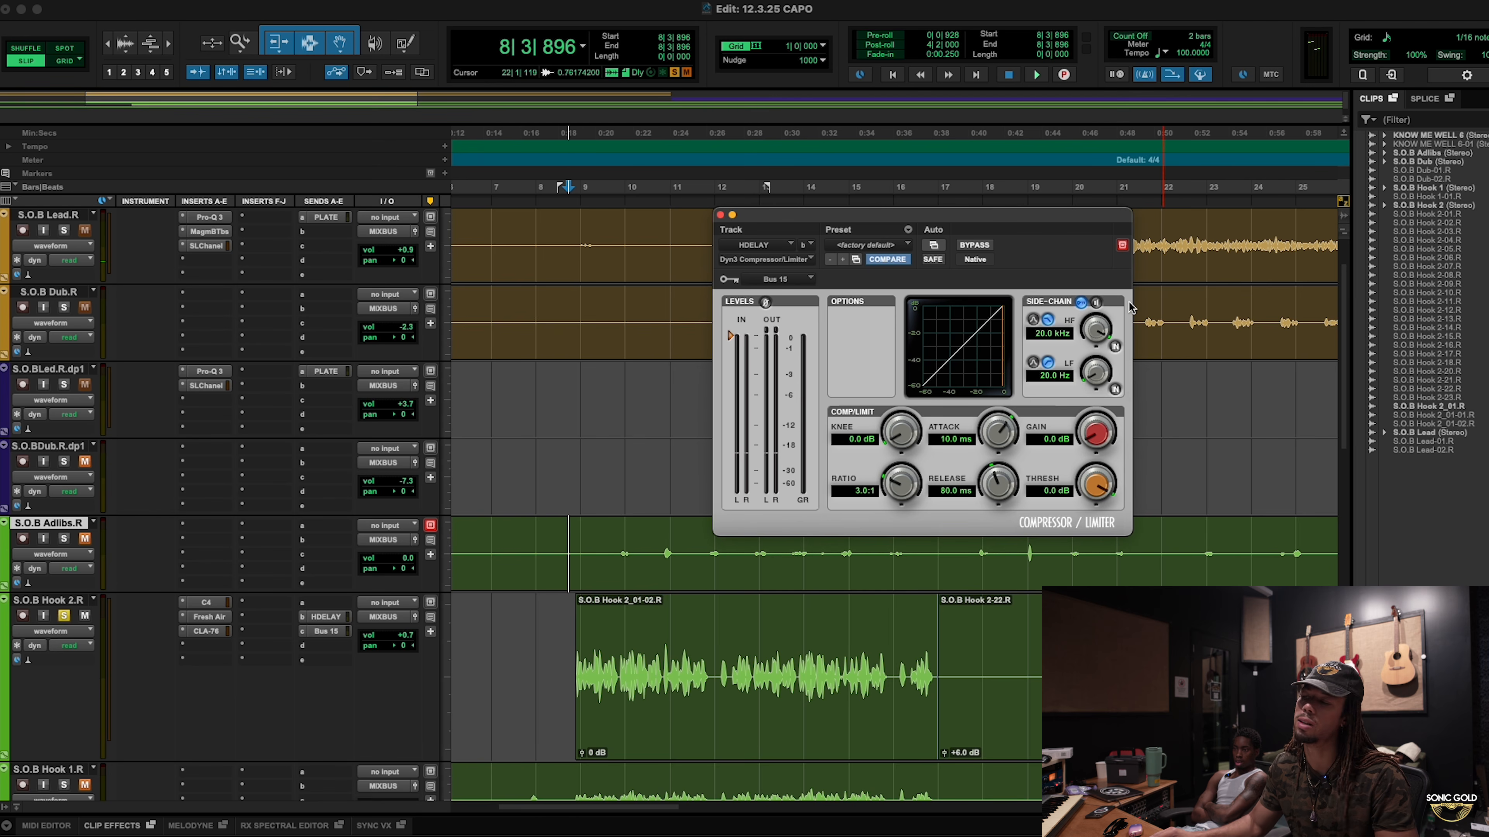
pyautogui.press('space')
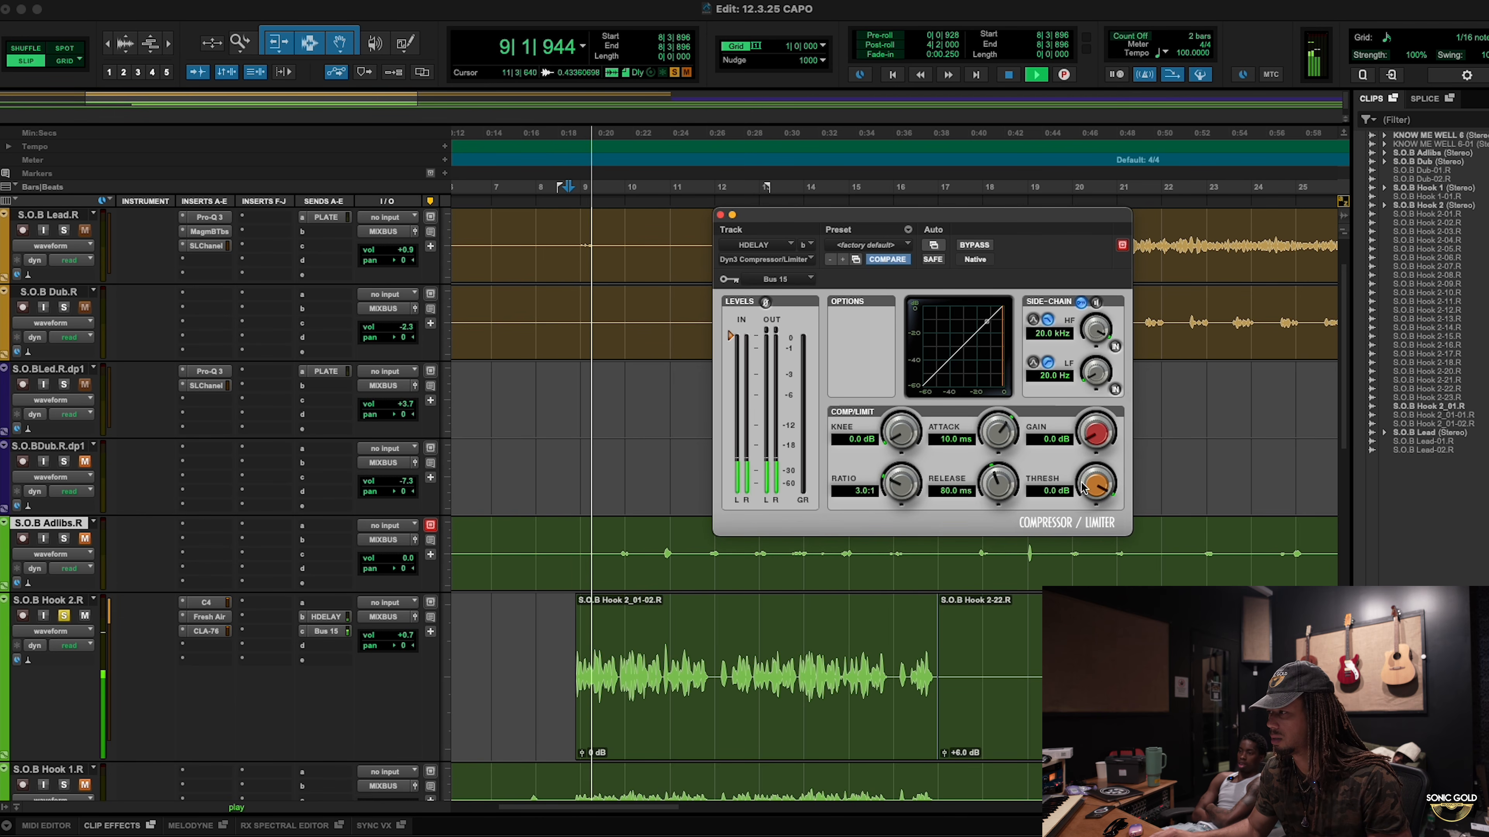
pyautogui.moveTo(1095, 484); pyautogui.dragTo(1093, 610)
pyautogui.press('space')
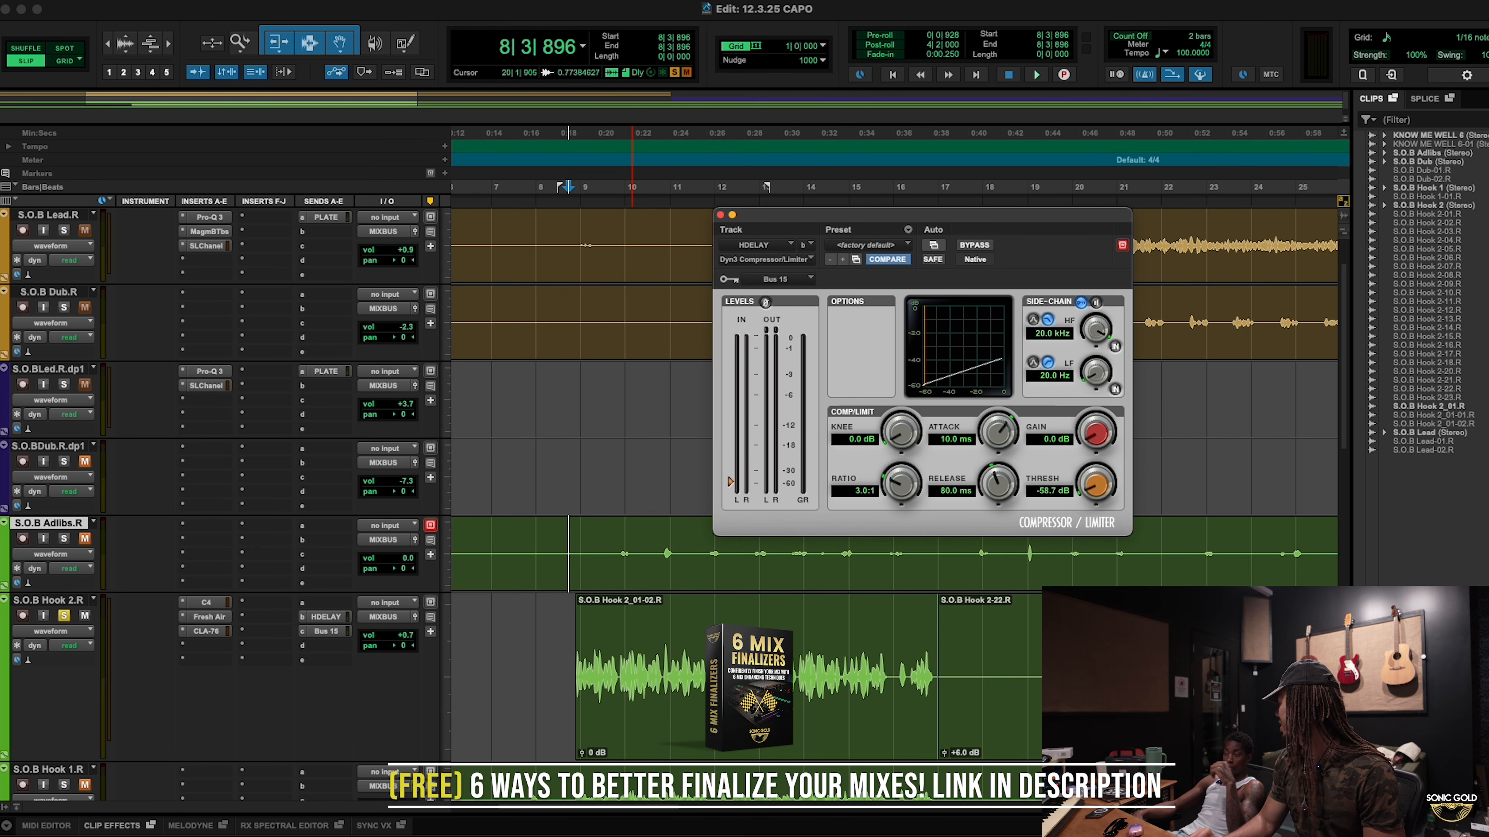
# Step: Zoom in on the hook and reset the threshold to 0.0 dB to compare without ducking
pyautogui.scroll(-2, 802, 620)
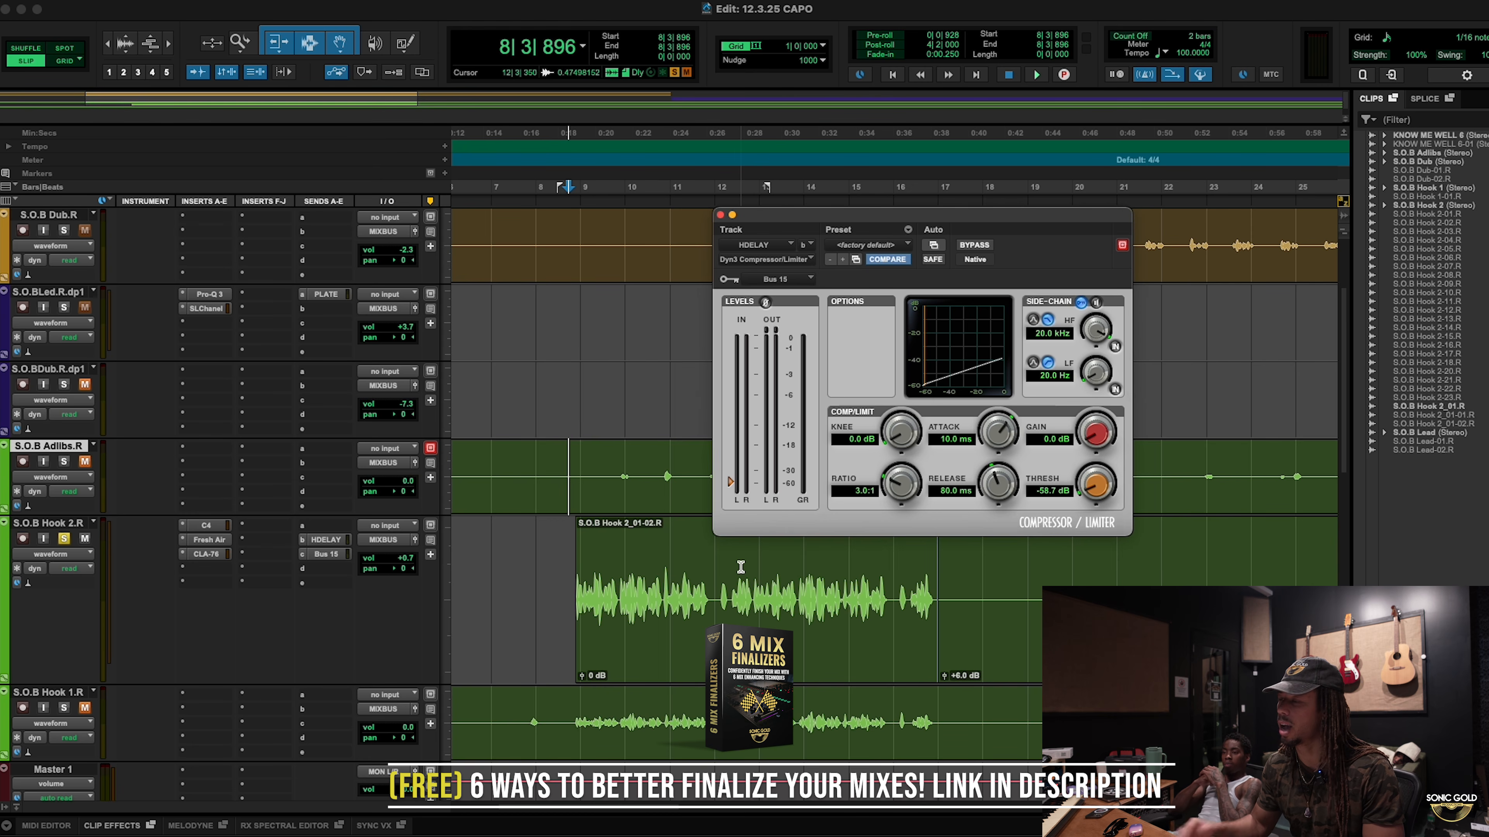
pyautogui.press('t')
pyautogui.press('t')
pyautogui.press('r')
pyautogui.press('r')
pyautogui.press('t')
pyautogui.press('t')
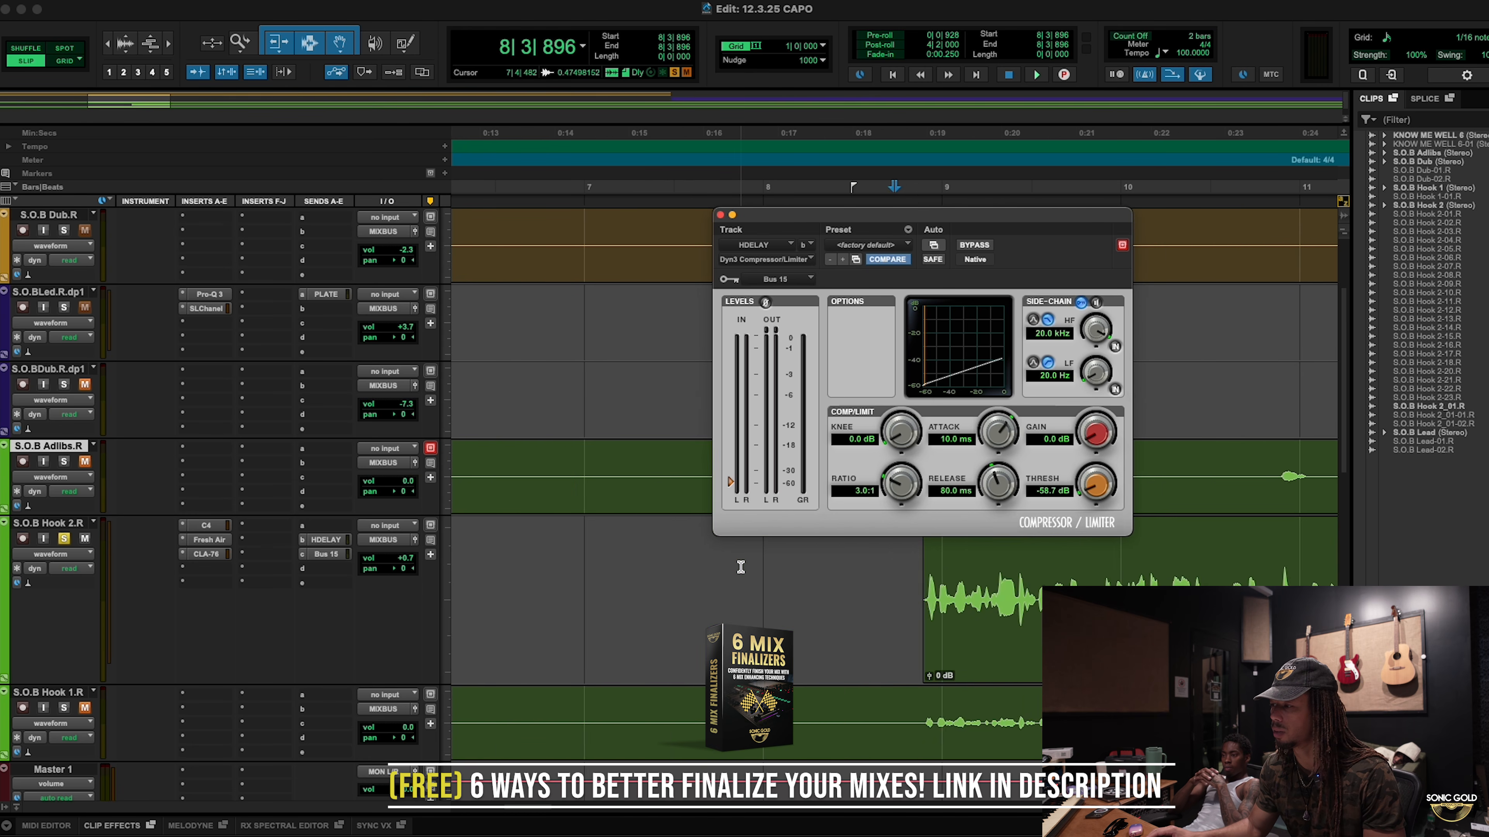
pyautogui.hscroll(-5, 741, 567)
pyautogui.hscroll(10, 741, 567)
pyautogui.hscroll(2, 741, 568)
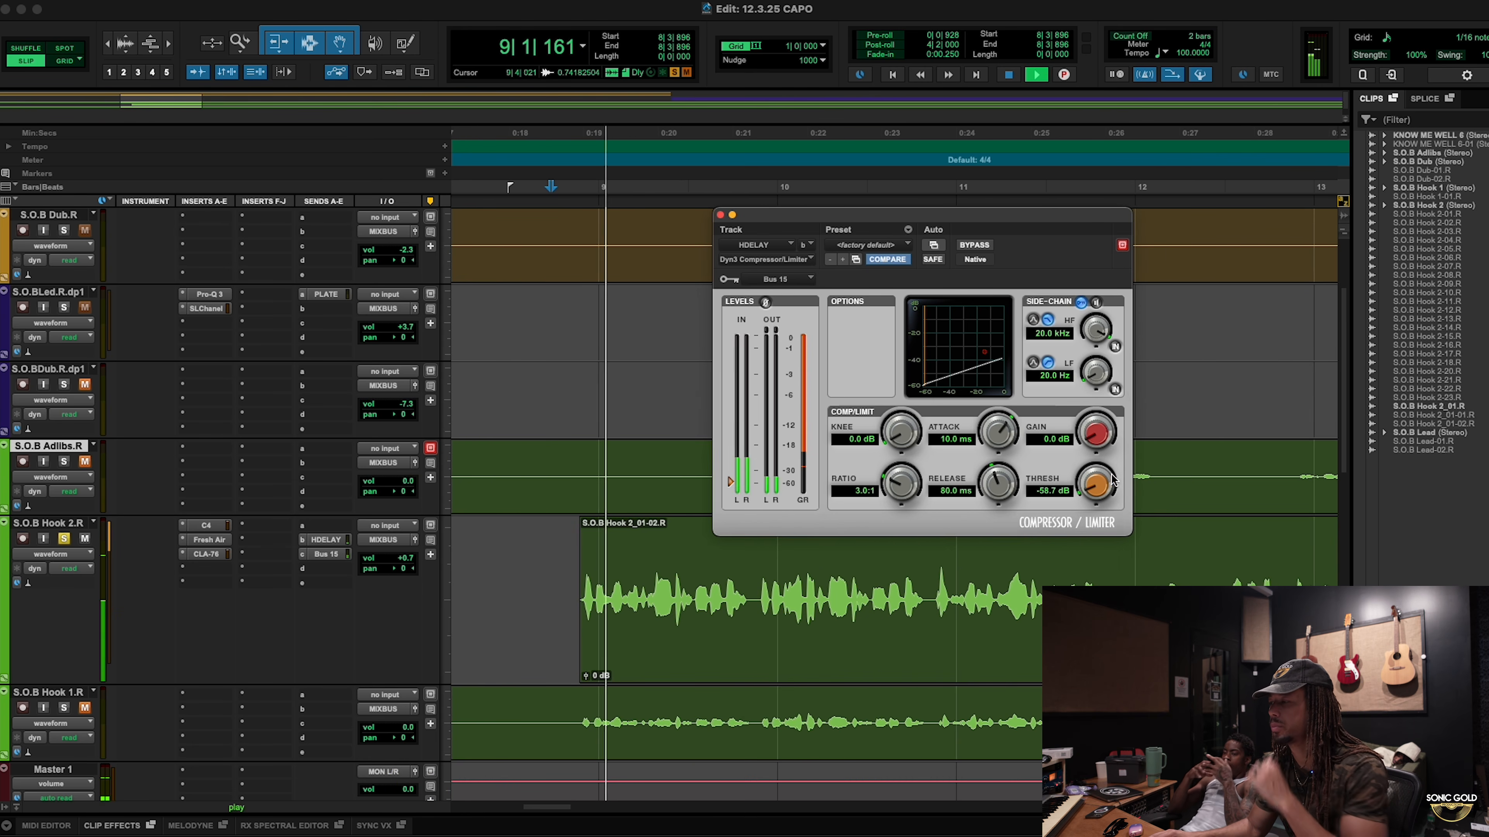
pyautogui.moveTo(1096, 486); pyautogui.dragTo(1172, 260)
pyautogui.press('space')
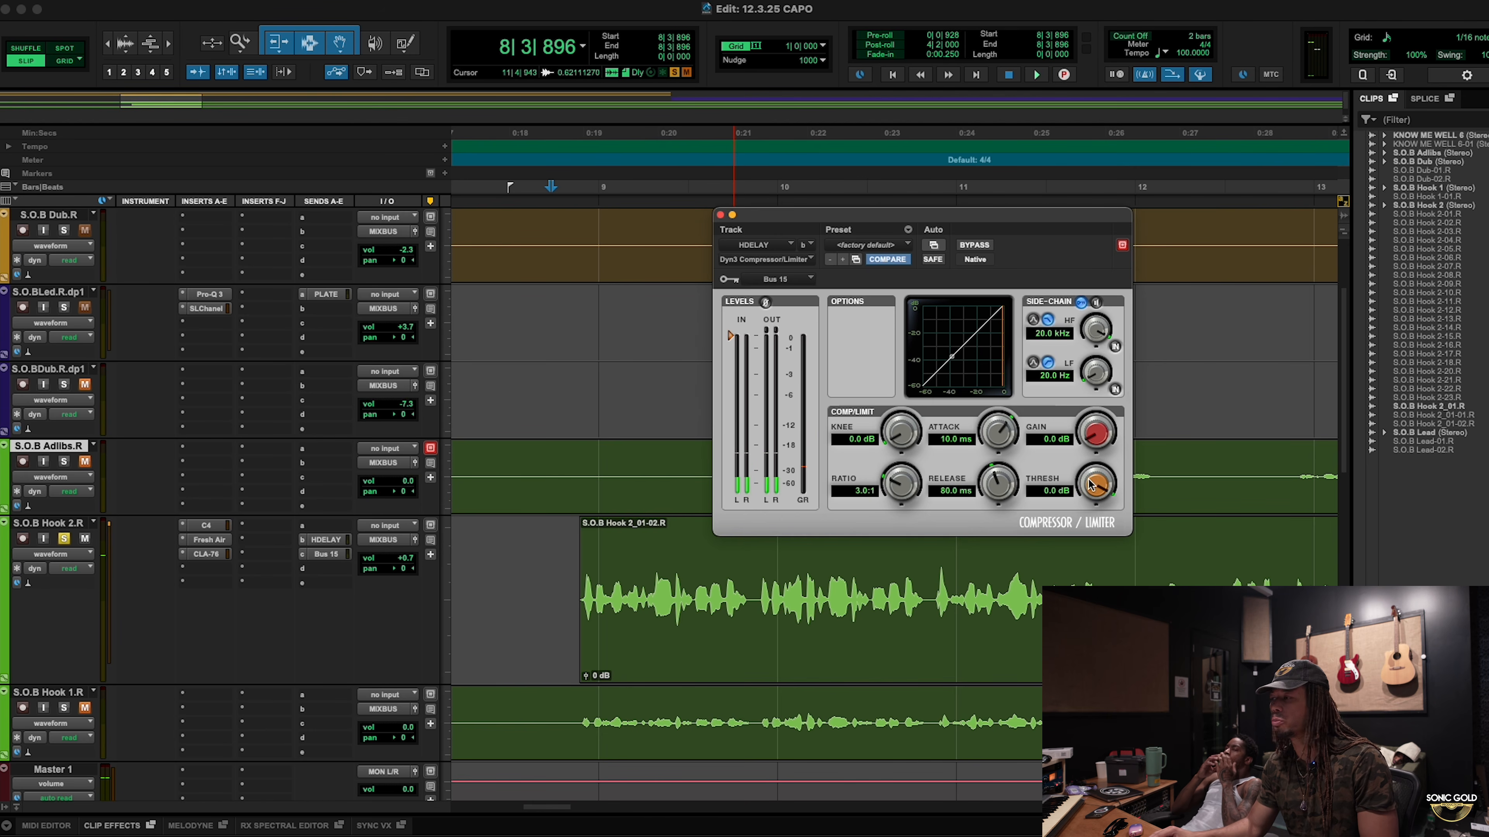
pyautogui.press('space')
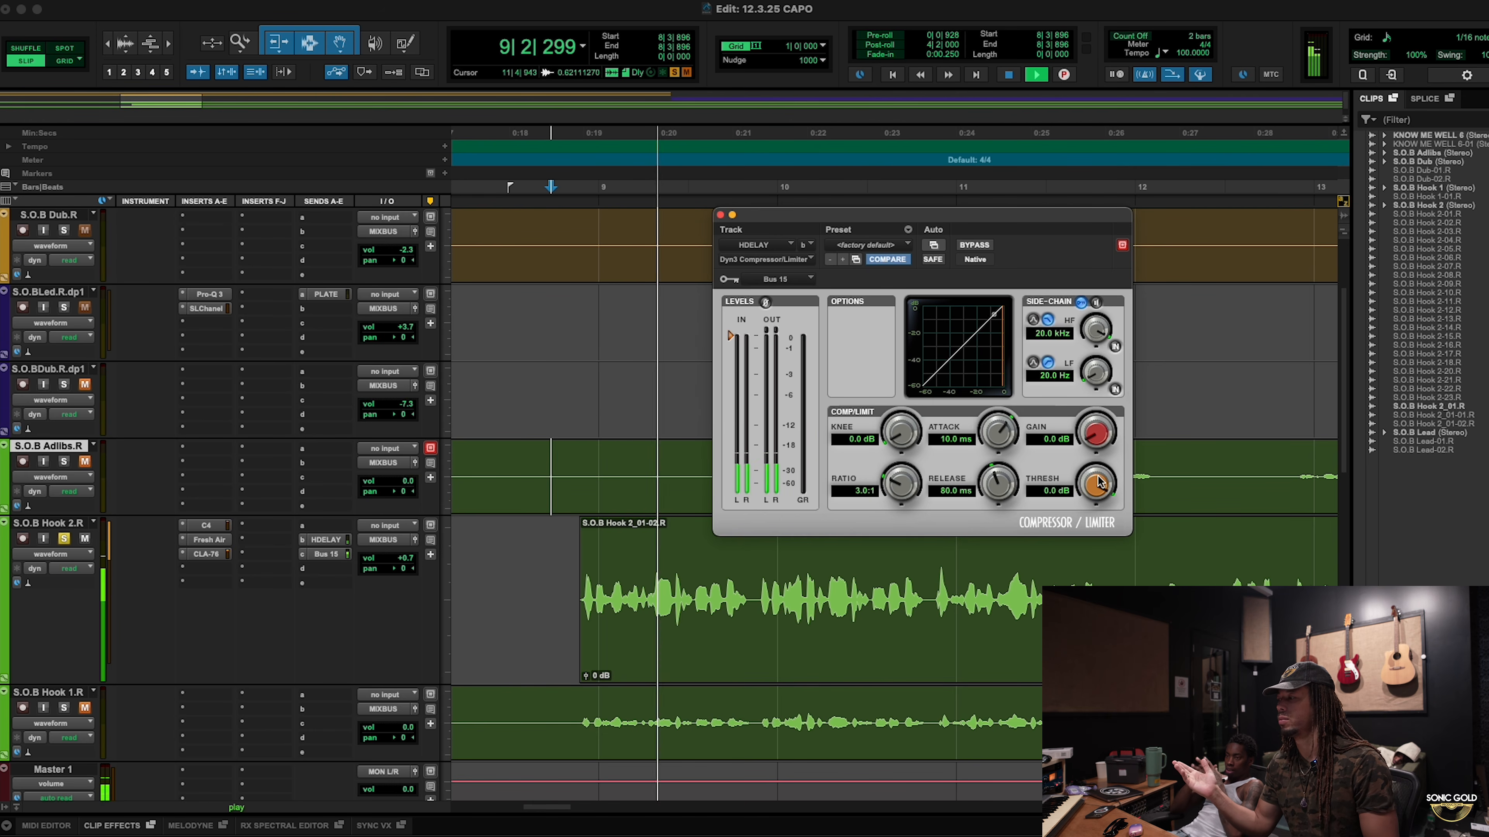
pyautogui.press('space')
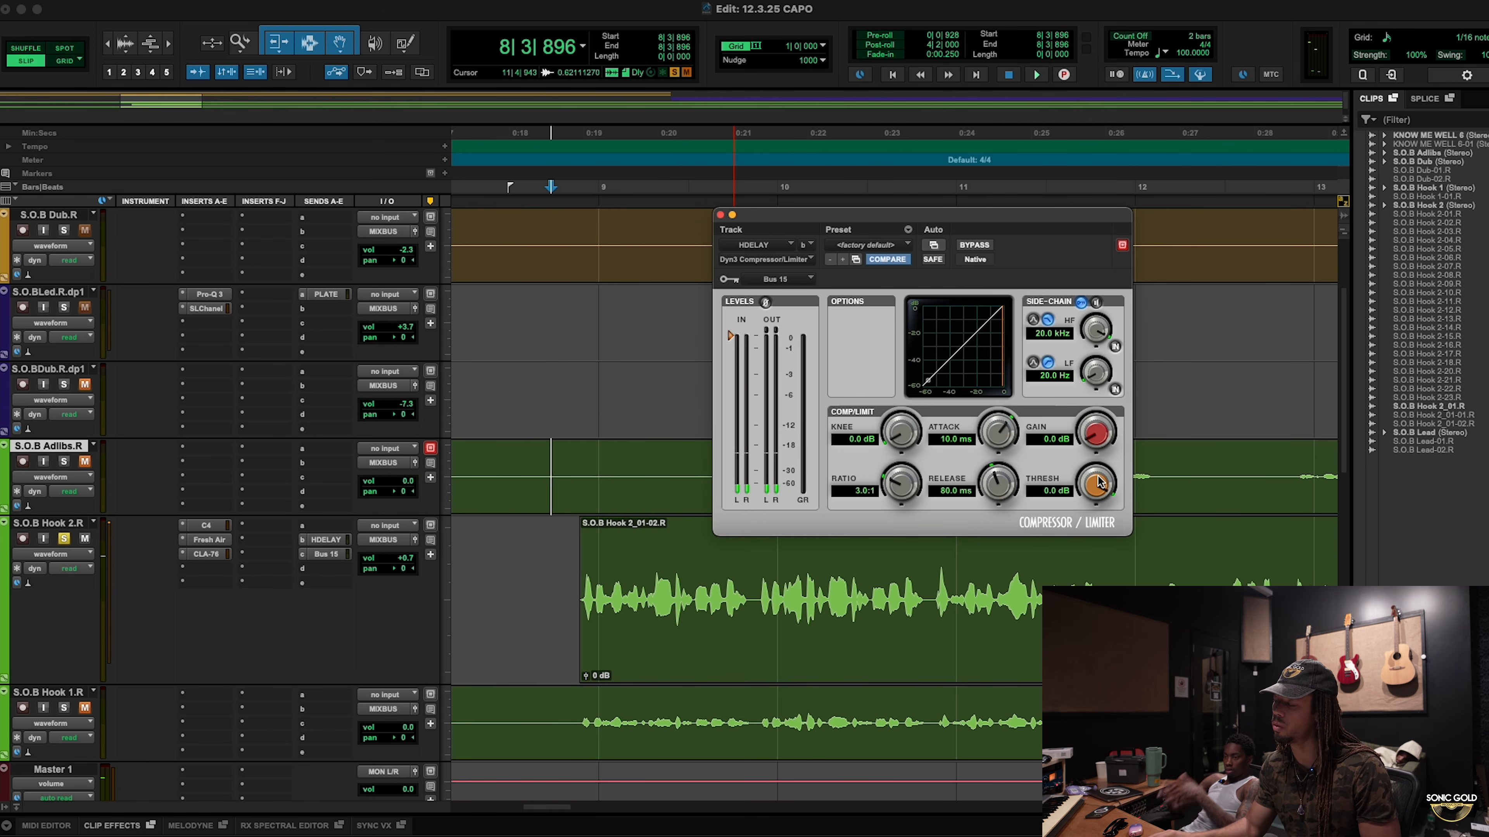
# Step: Play the hook again with the threshold lowered to -9.9 dB
pyautogui.press('space')
pyautogui.moveTo(1101, 488); pyautogui.dragTo(1092, 546)
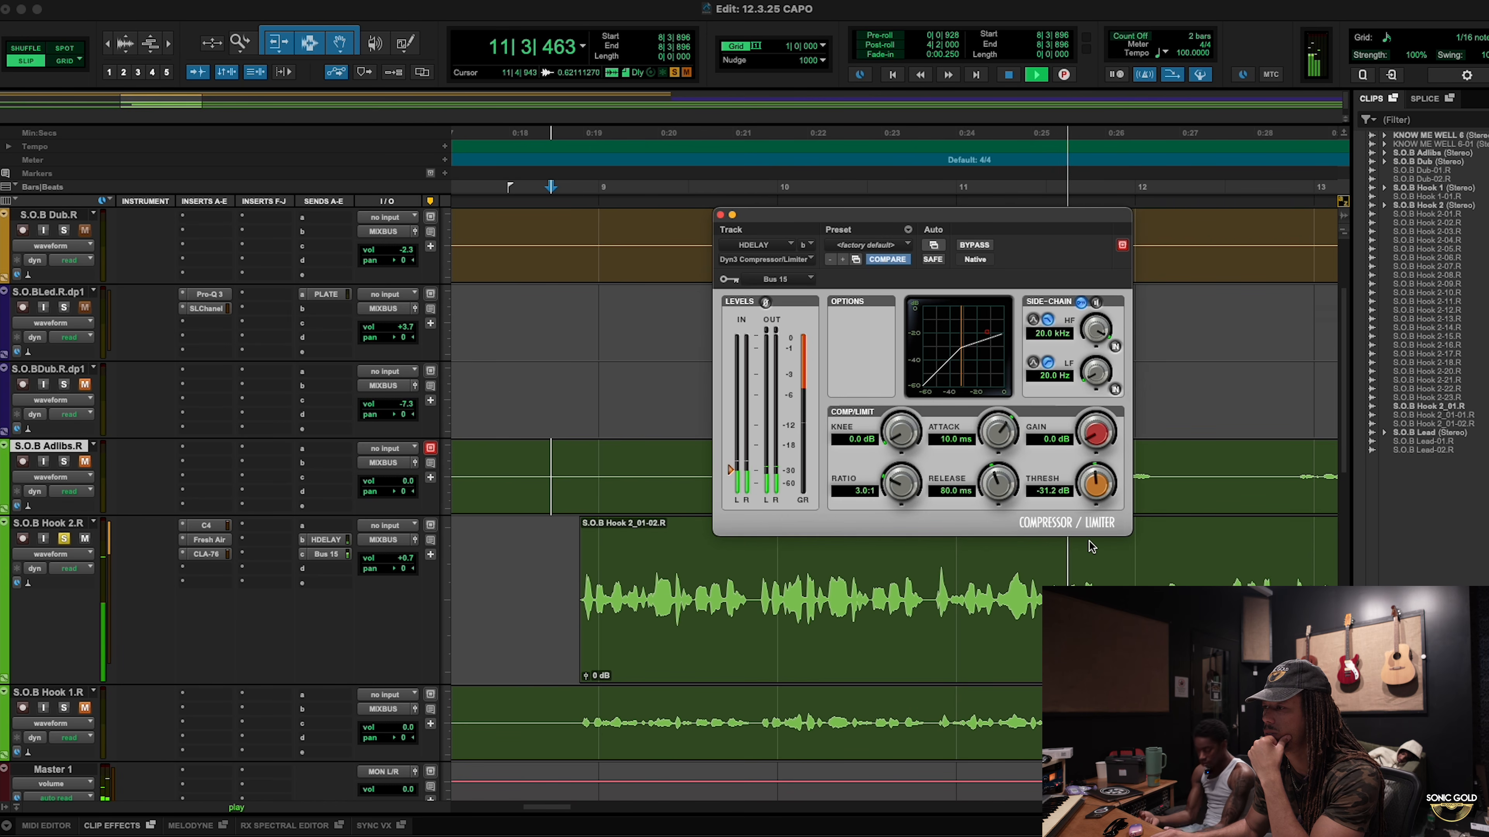
pyautogui.press('space')
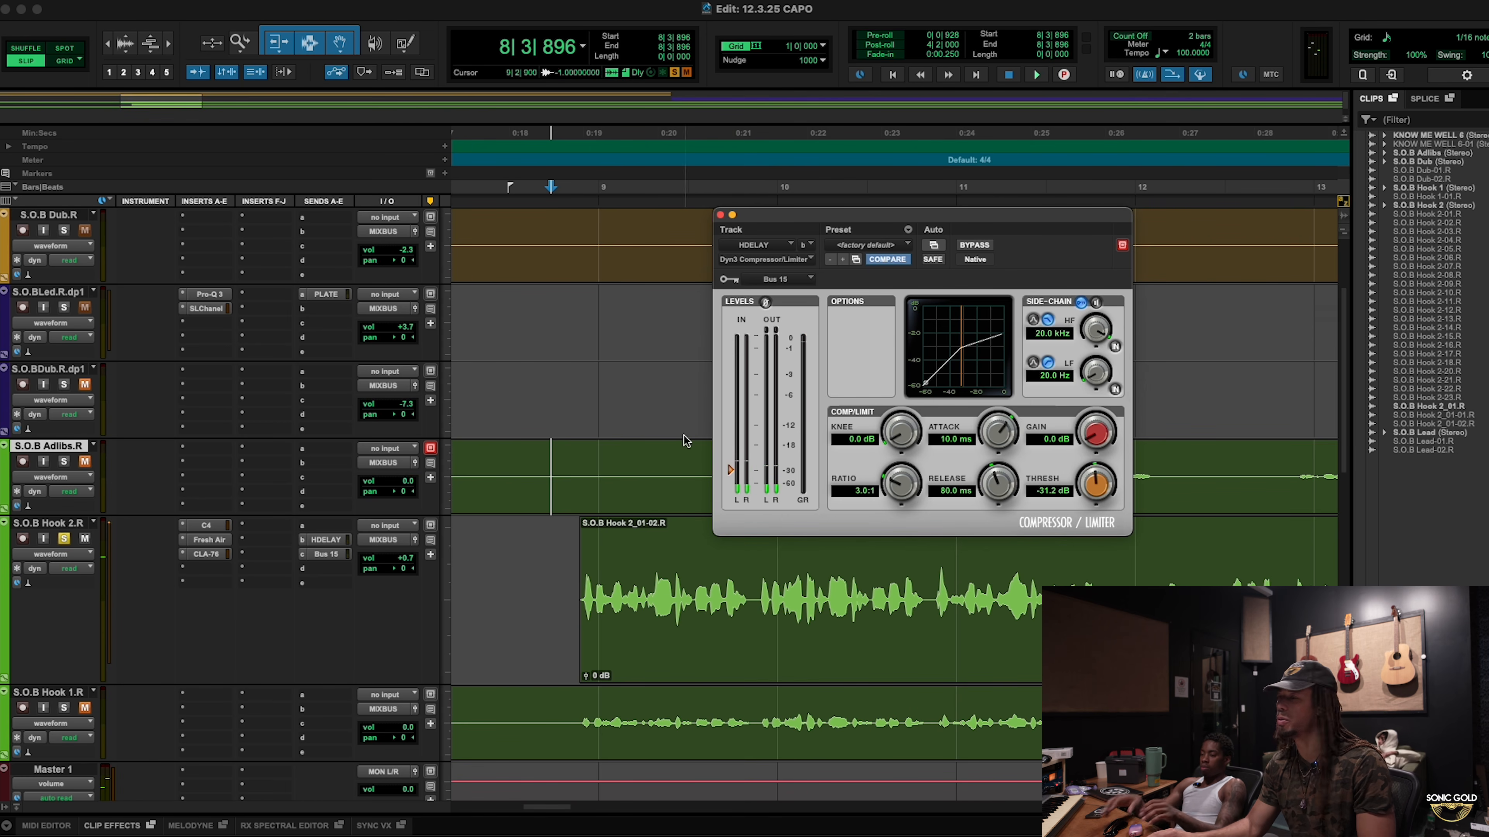
# Step: Close the compressor and start playback from the S.O.B Hook 2.R track
pyautogui.click(719, 215)
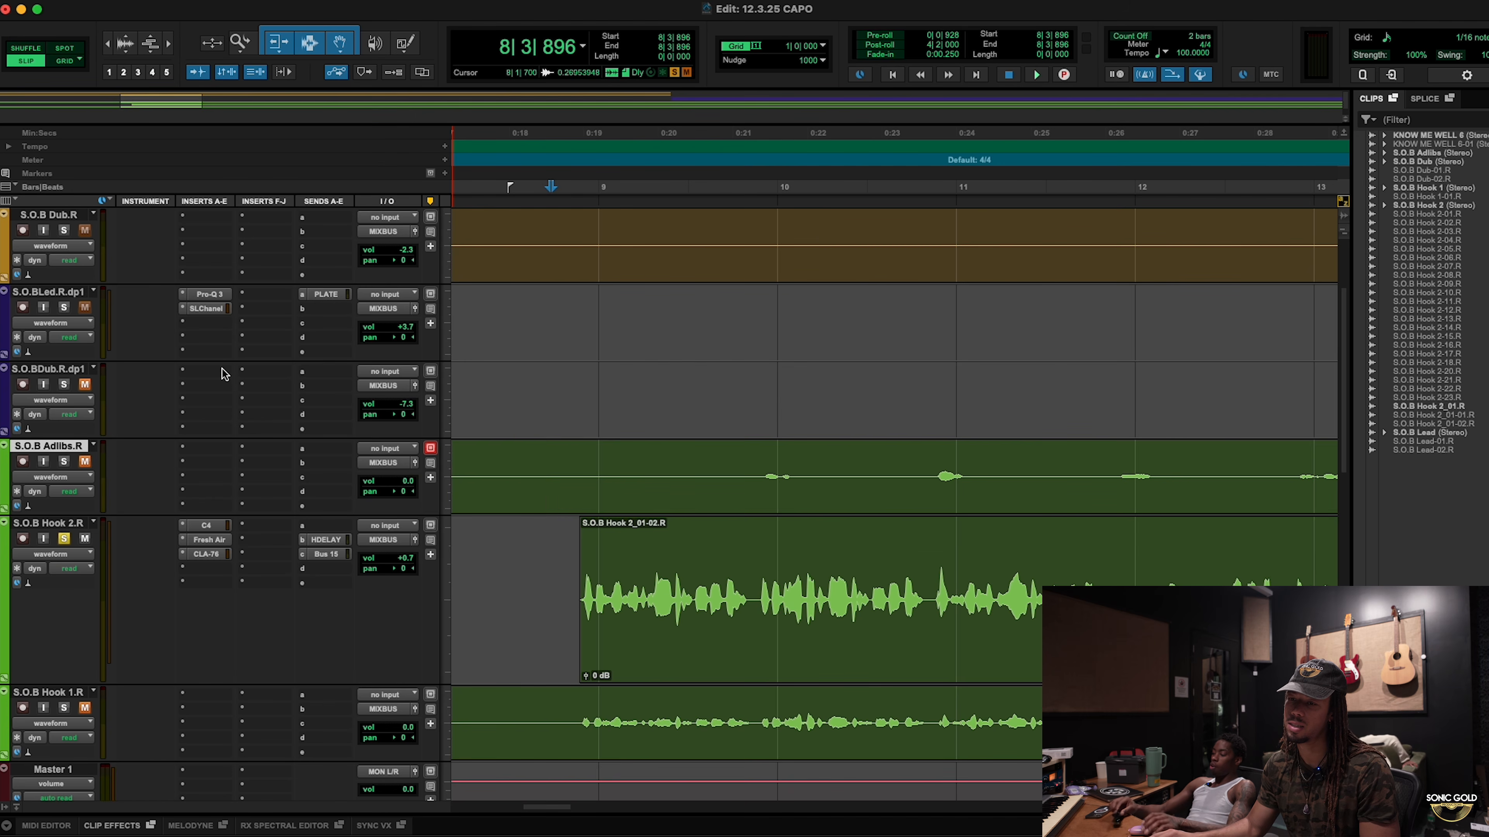
pyautogui.click(557, 527)
pyautogui.press('space')
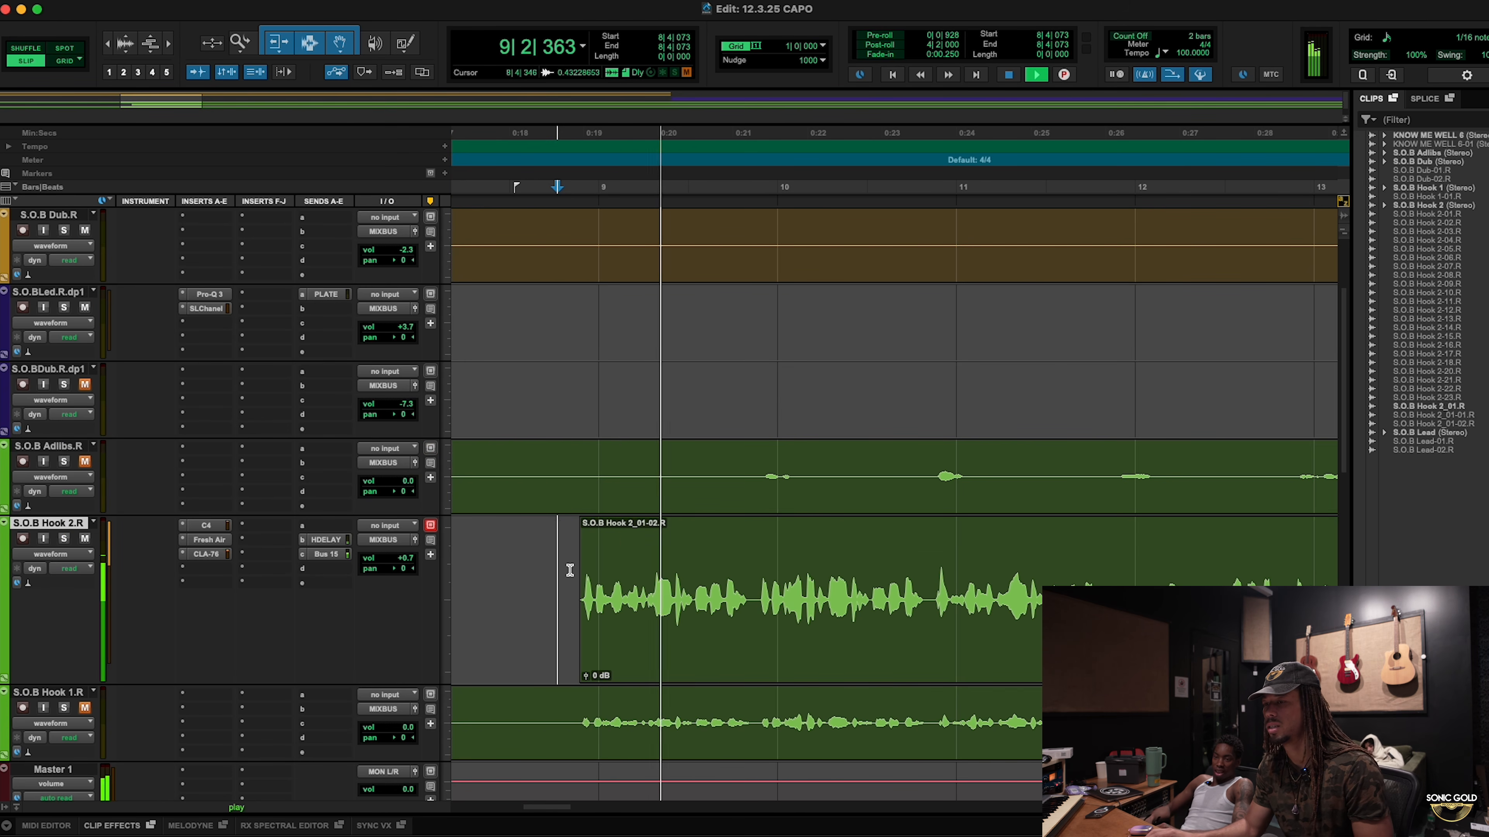
pyautogui.press('r')
pyautogui.press('r')
pyautogui.press('r')
pyautogui.scroll(-6, 413, 560)
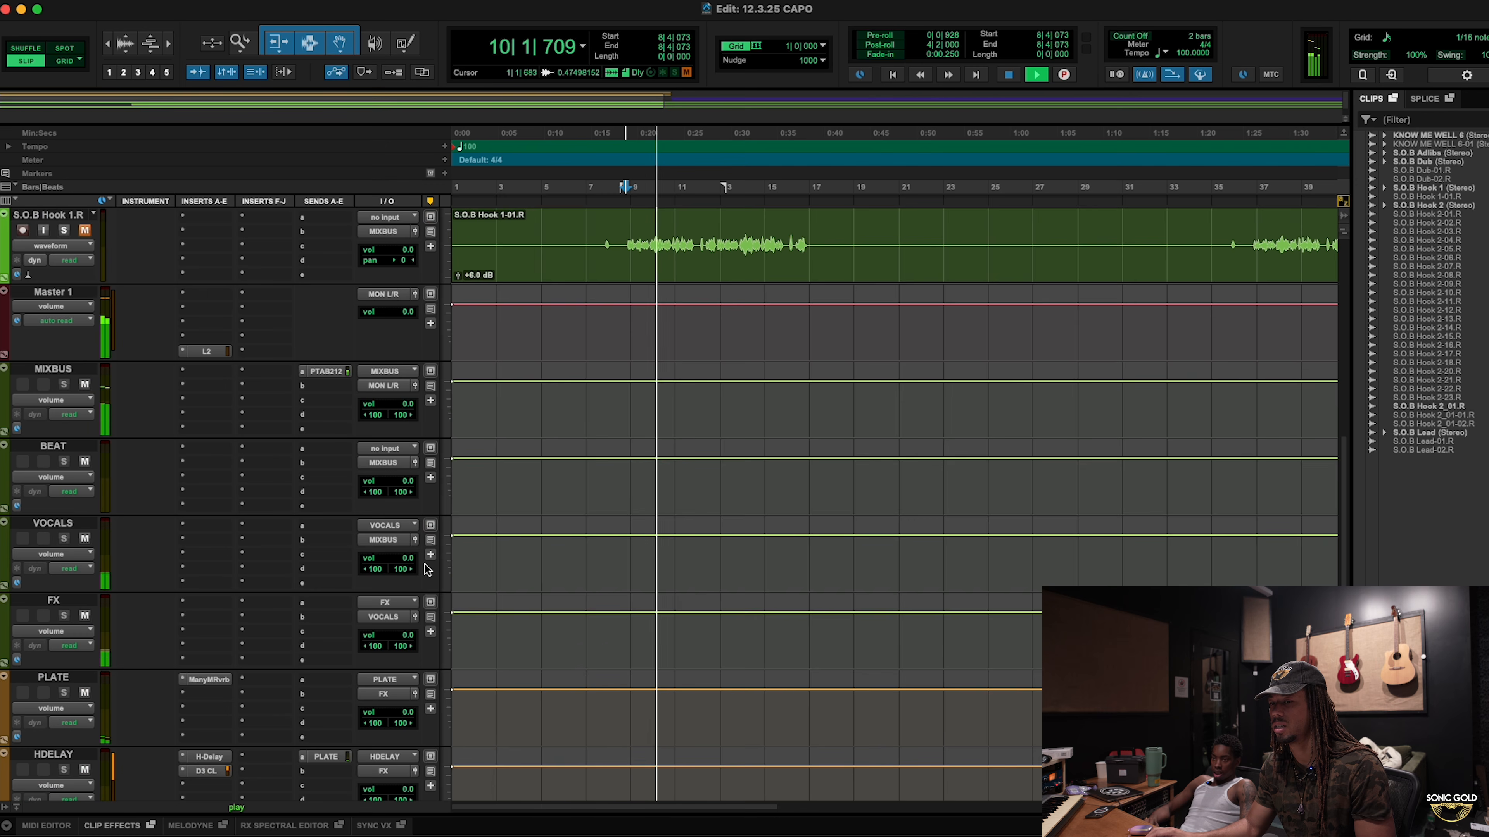
pyautogui.scroll(-1, 329, 528)
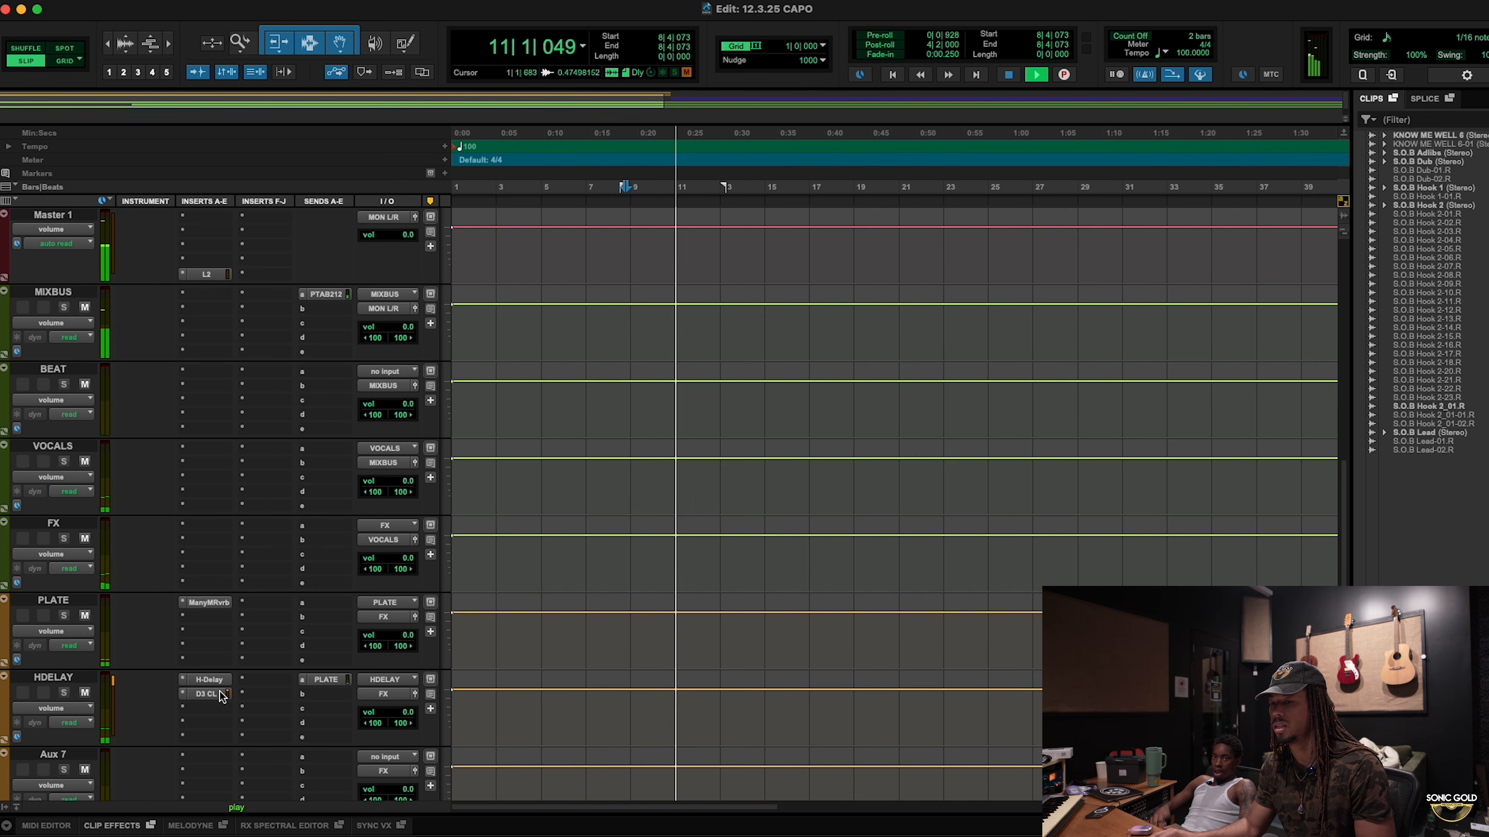
# Step: Reopen HDELAY's Dyn3, nudge the threshold to about -29 dB, then close it
pyautogui.click(207, 693)
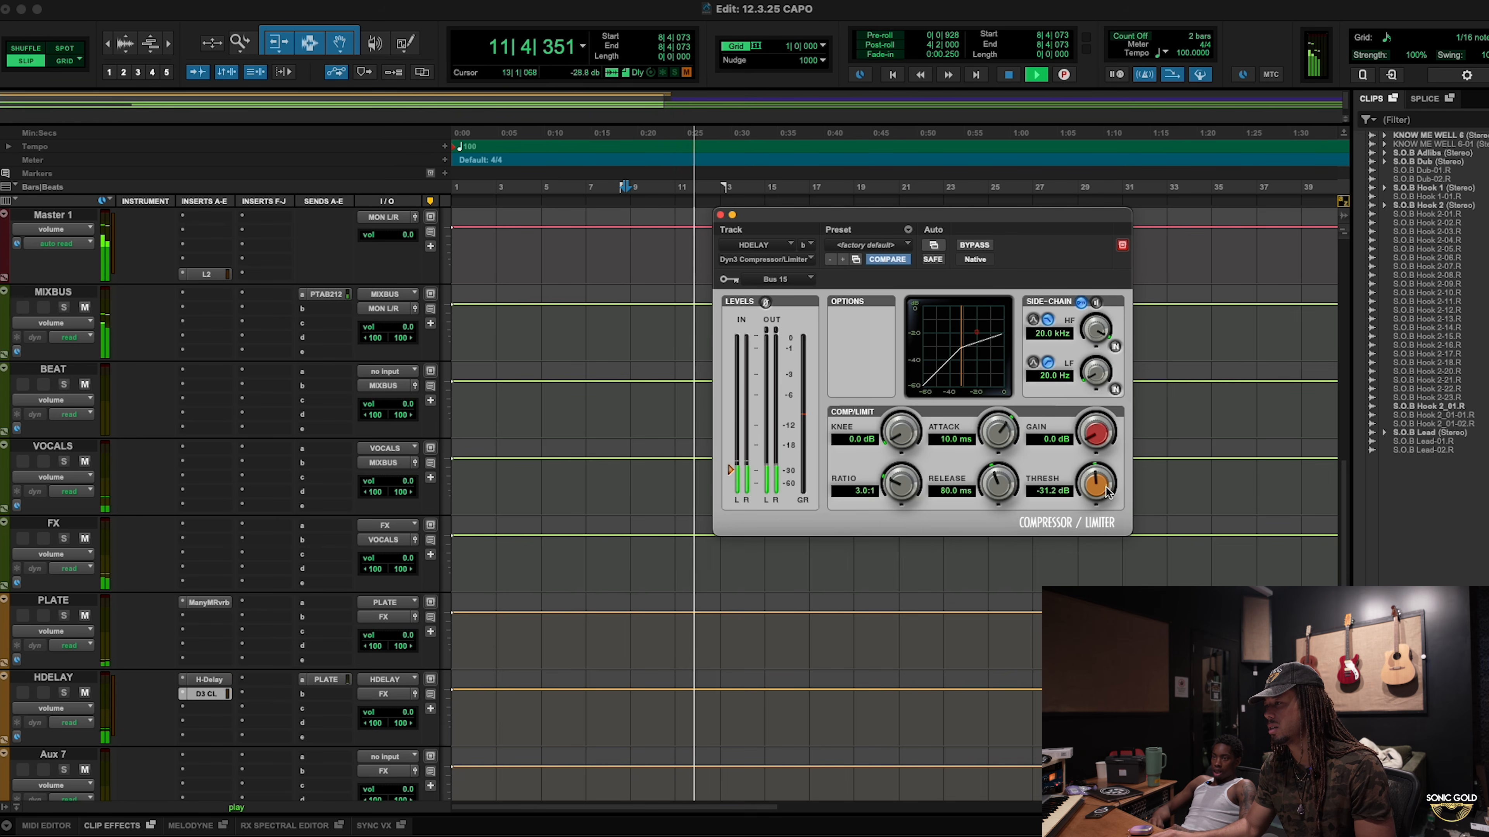
pyautogui.moveTo(1096, 491); pyautogui.dragTo(1097, 482)
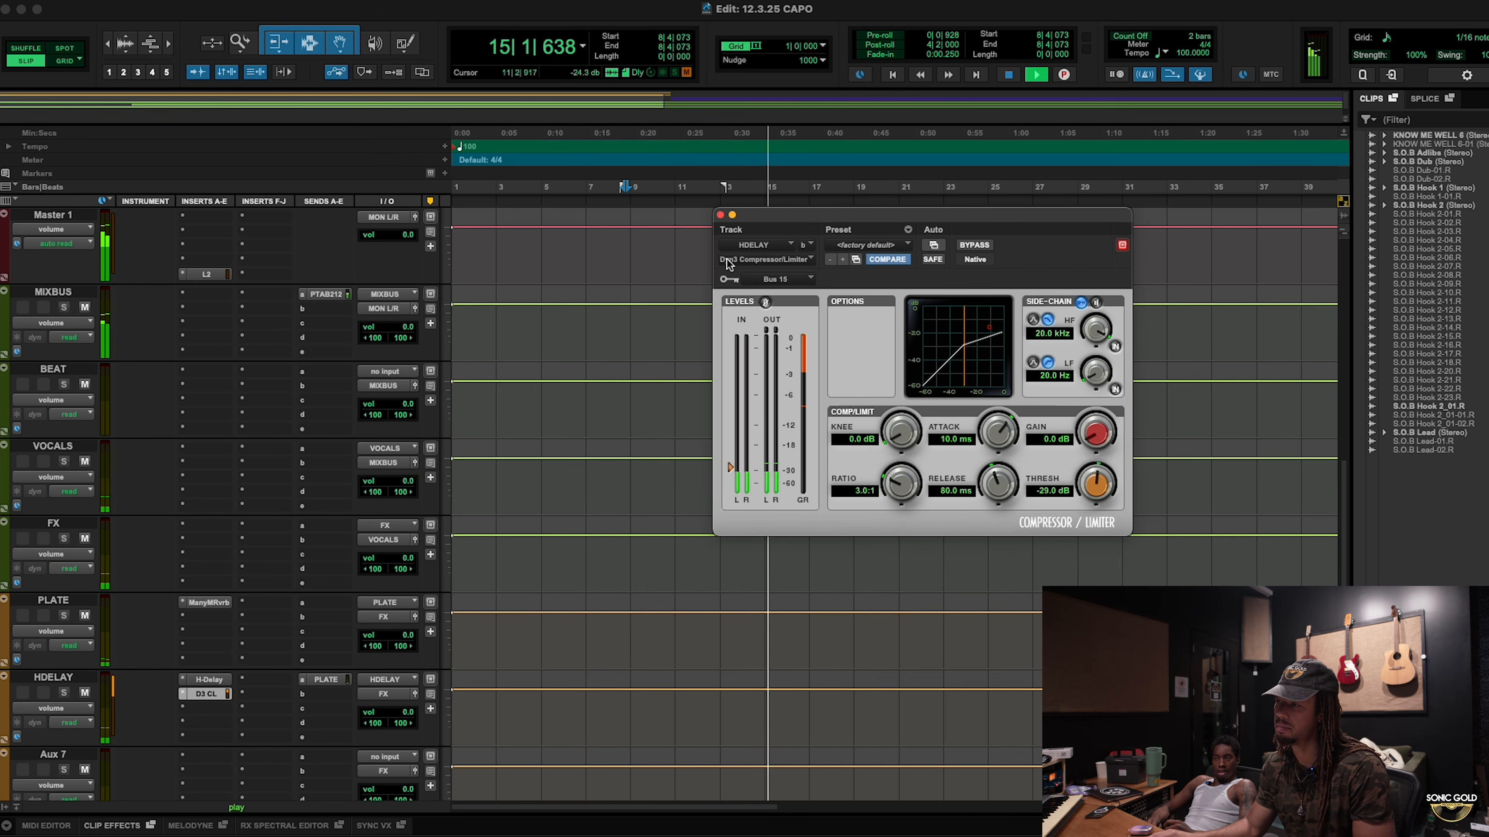
pyautogui.click(721, 215)
pyautogui.scroll(10, 759, 455)
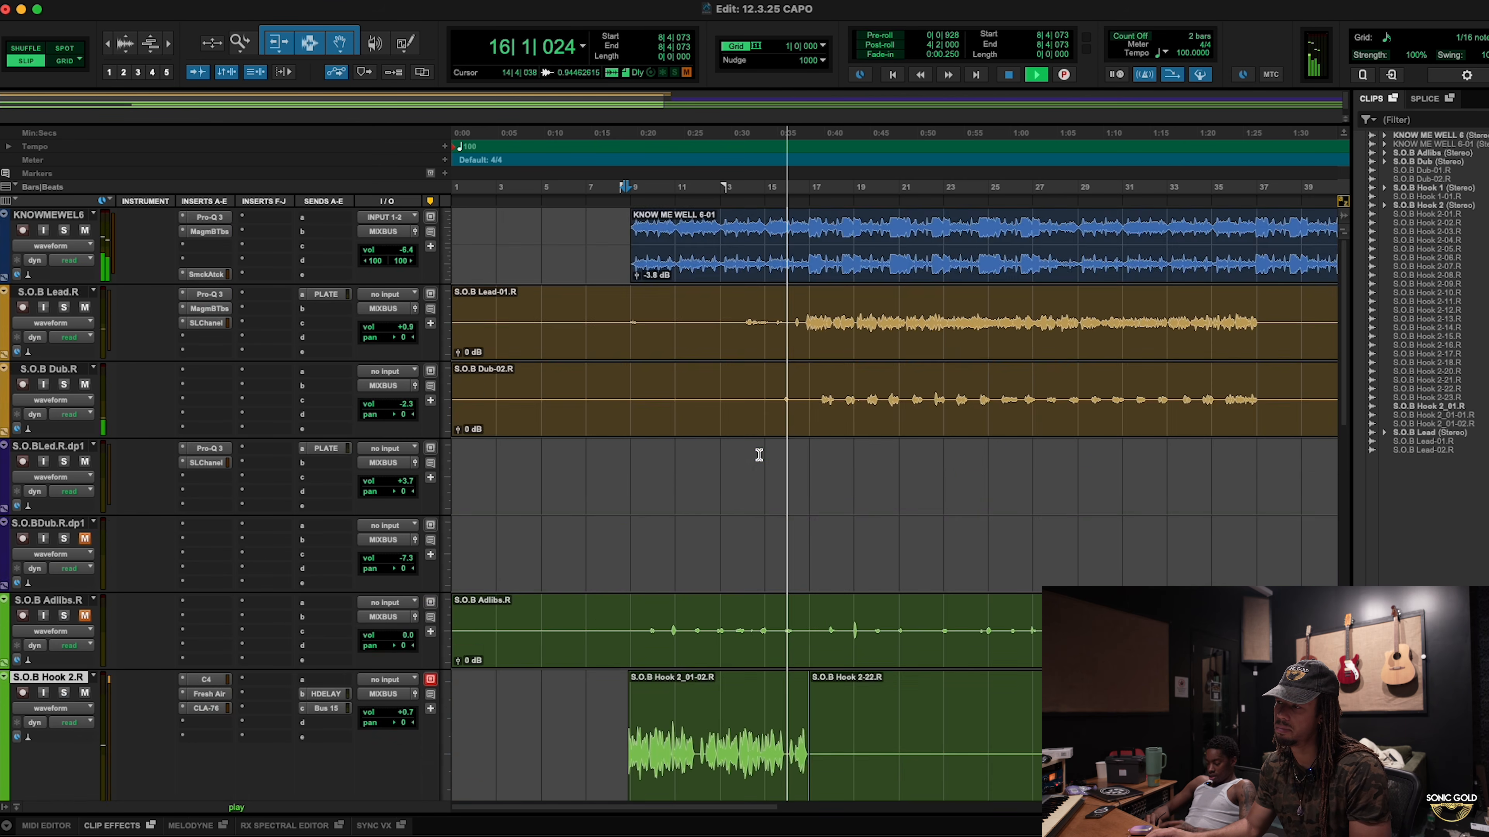
pyautogui.scroll(-3, 758, 452)
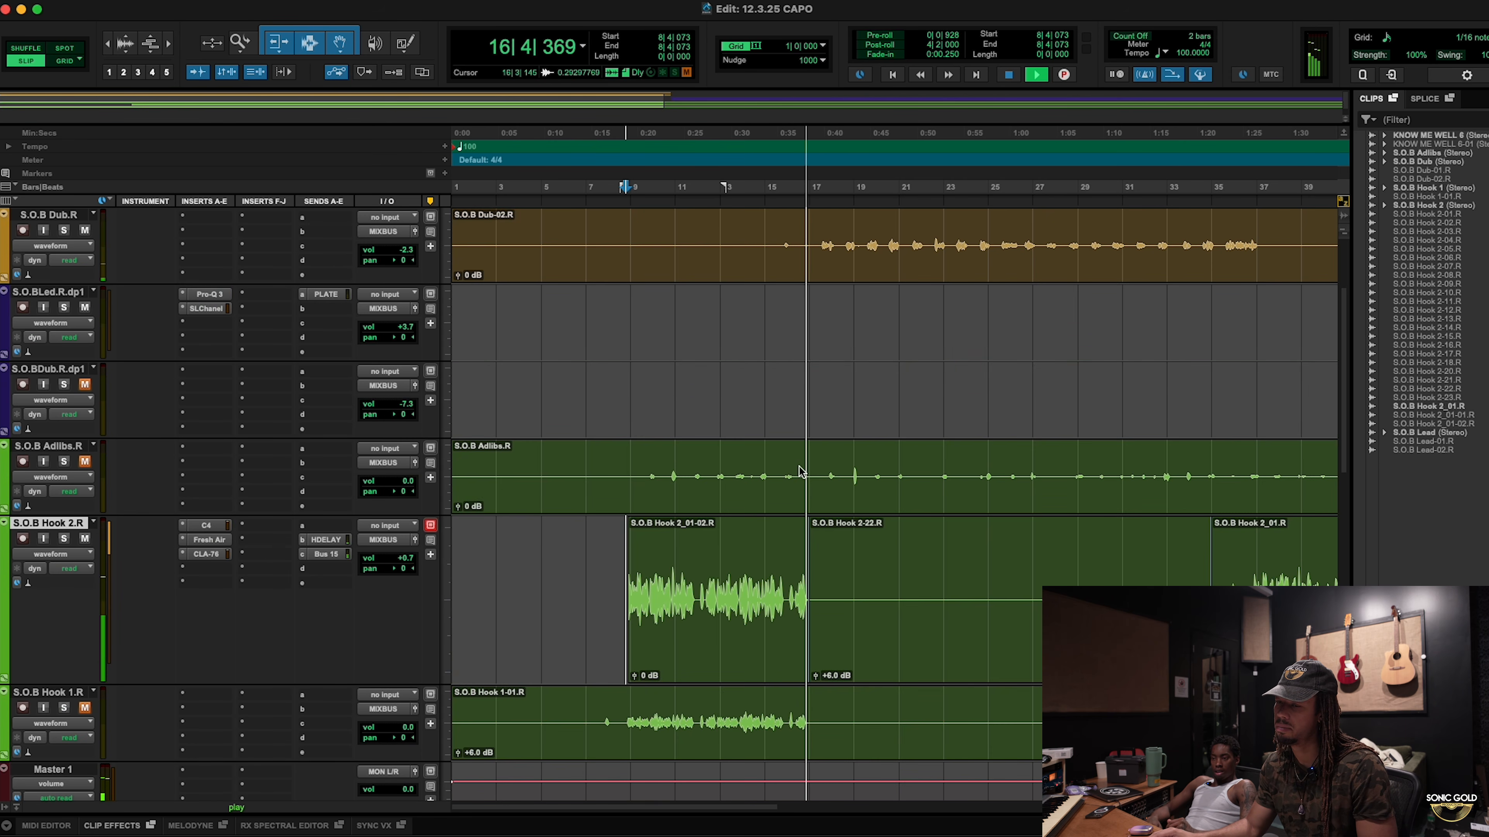
pyautogui.press('space')
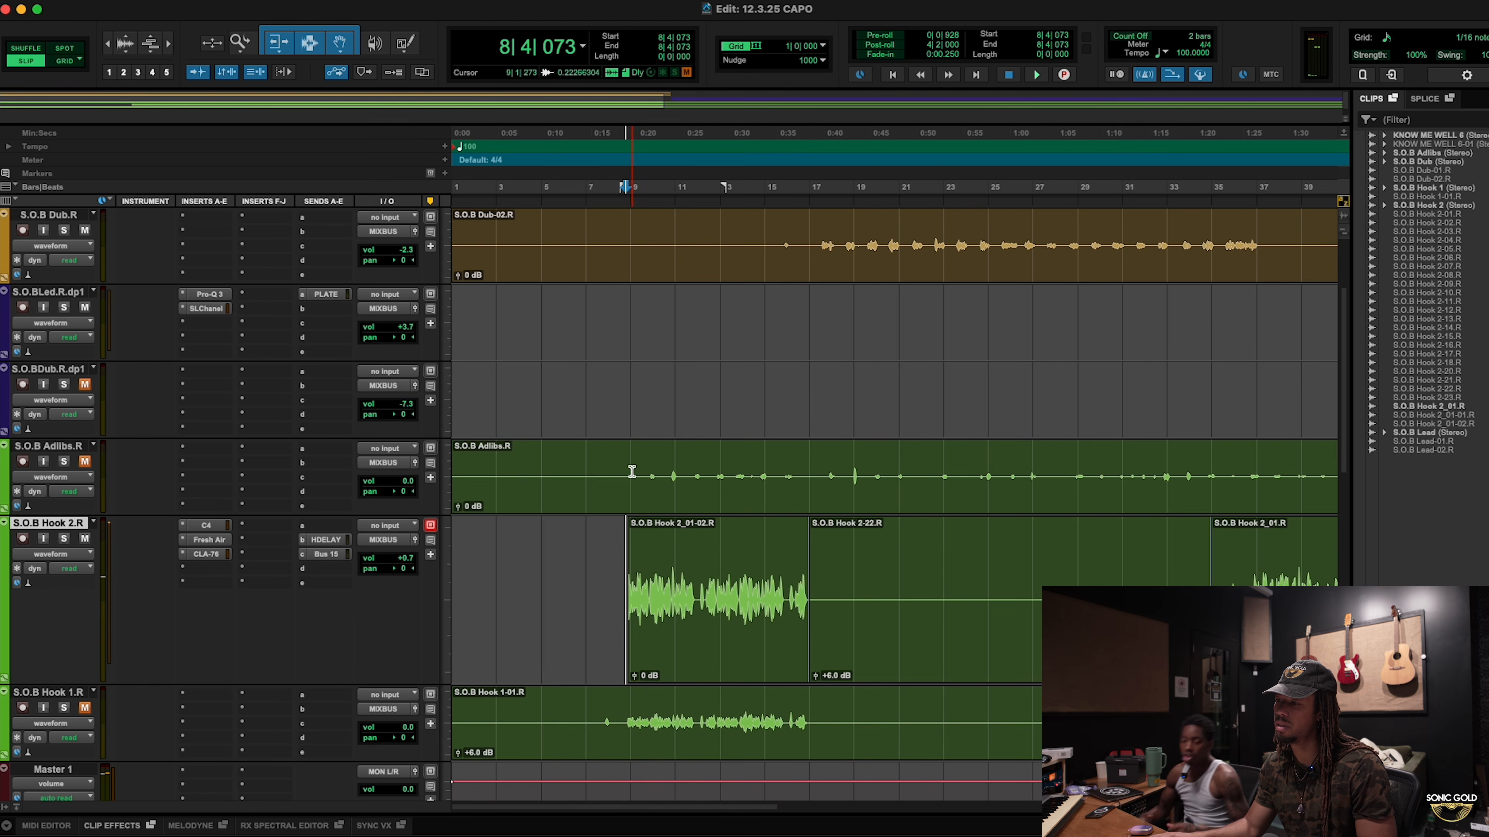
pyautogui.click(629, 468)
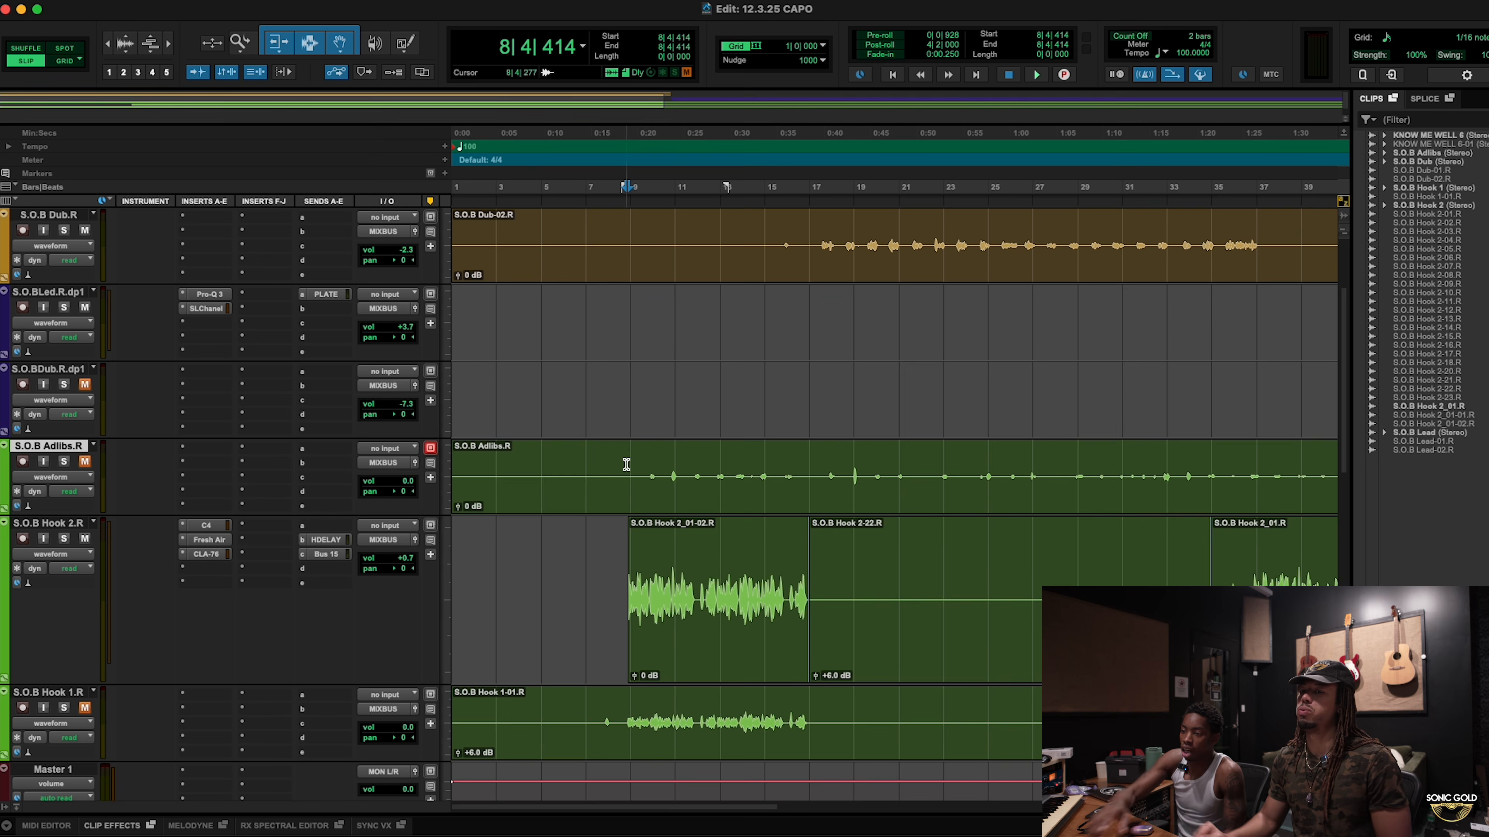
pyautogui.scroll(-2, 582, 510)
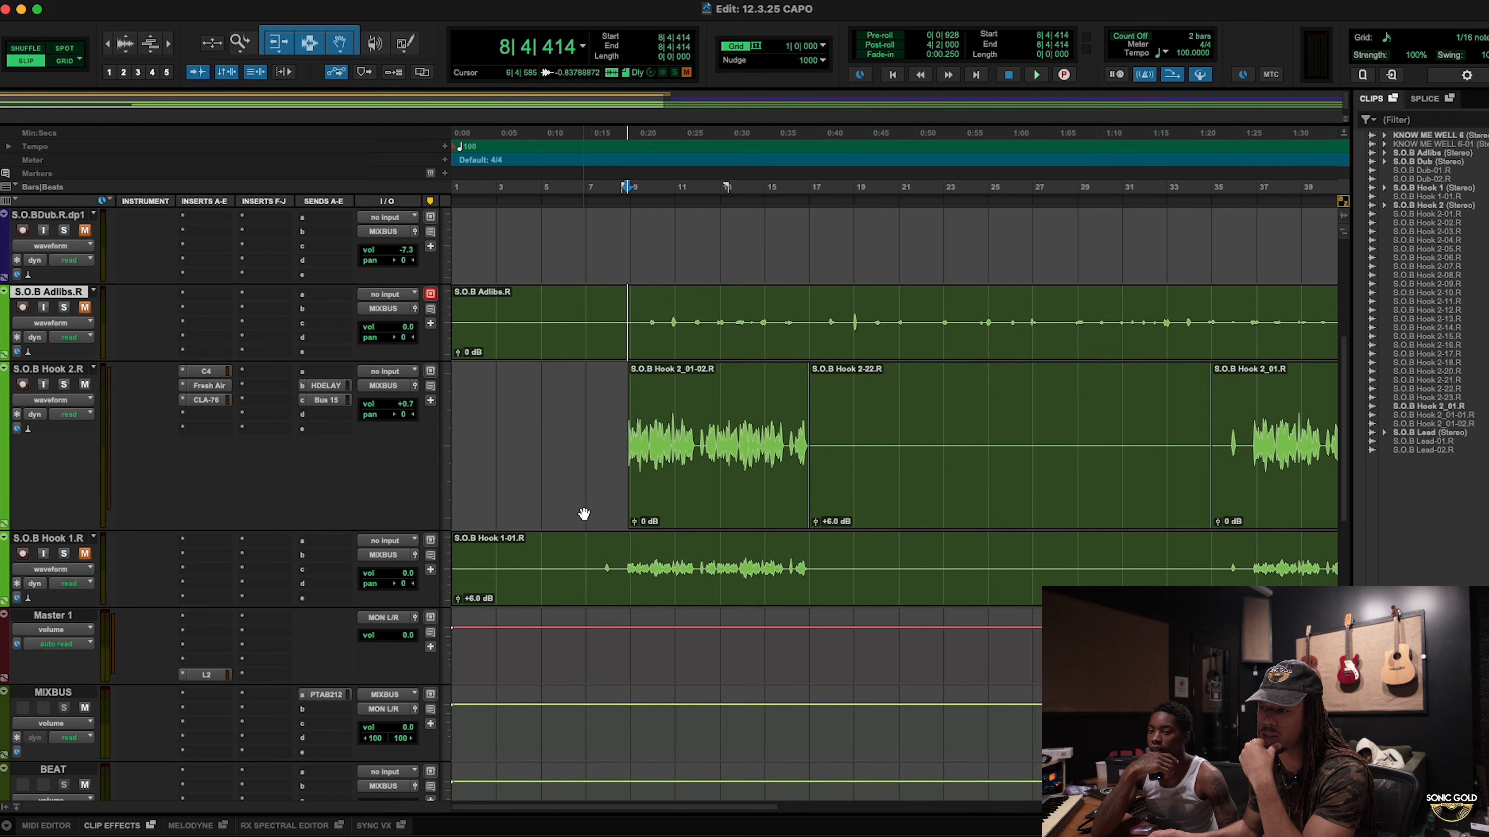
pyautogui.moveTo(680, 420); pyautogui.dragTo(800, 431)
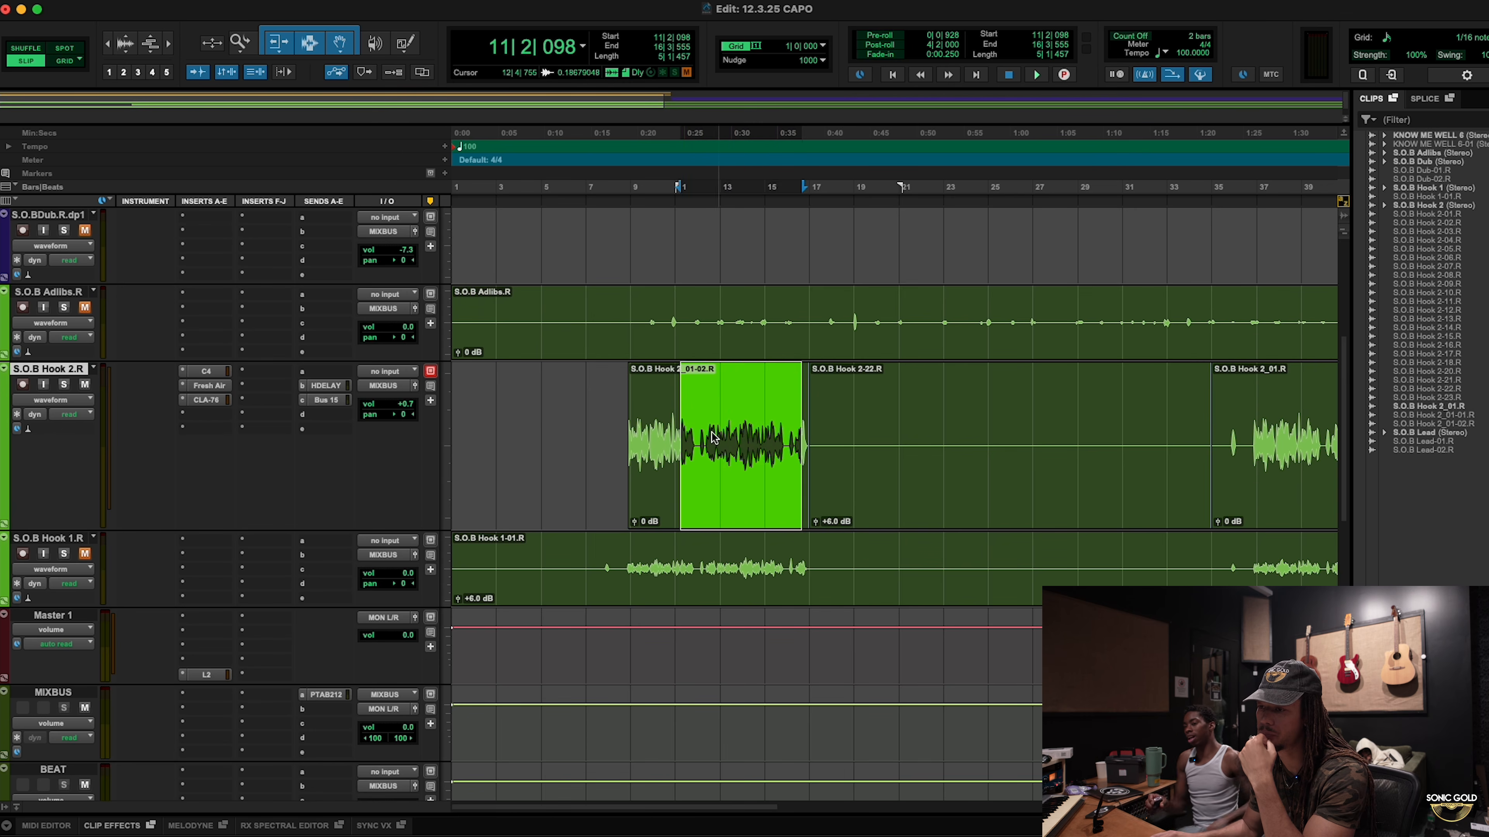
pyautogui.click(703, 433)
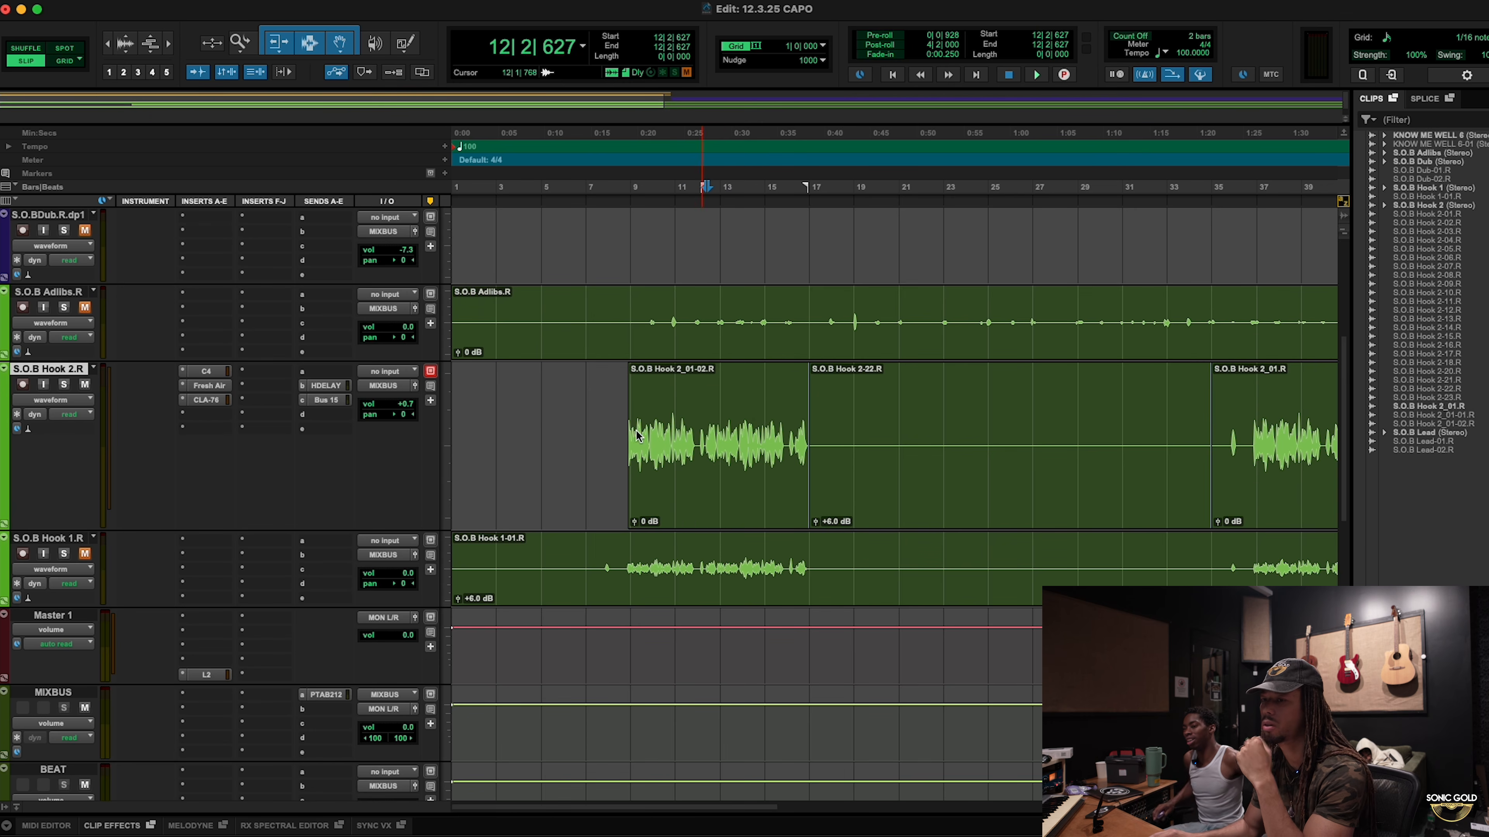
# Step: Insert Doubler2 (mono) from Modulation on an empty Hook 2.R slot and open it
pyautogui.click(204, 432)
pyautogui.moveTo(368, 438)
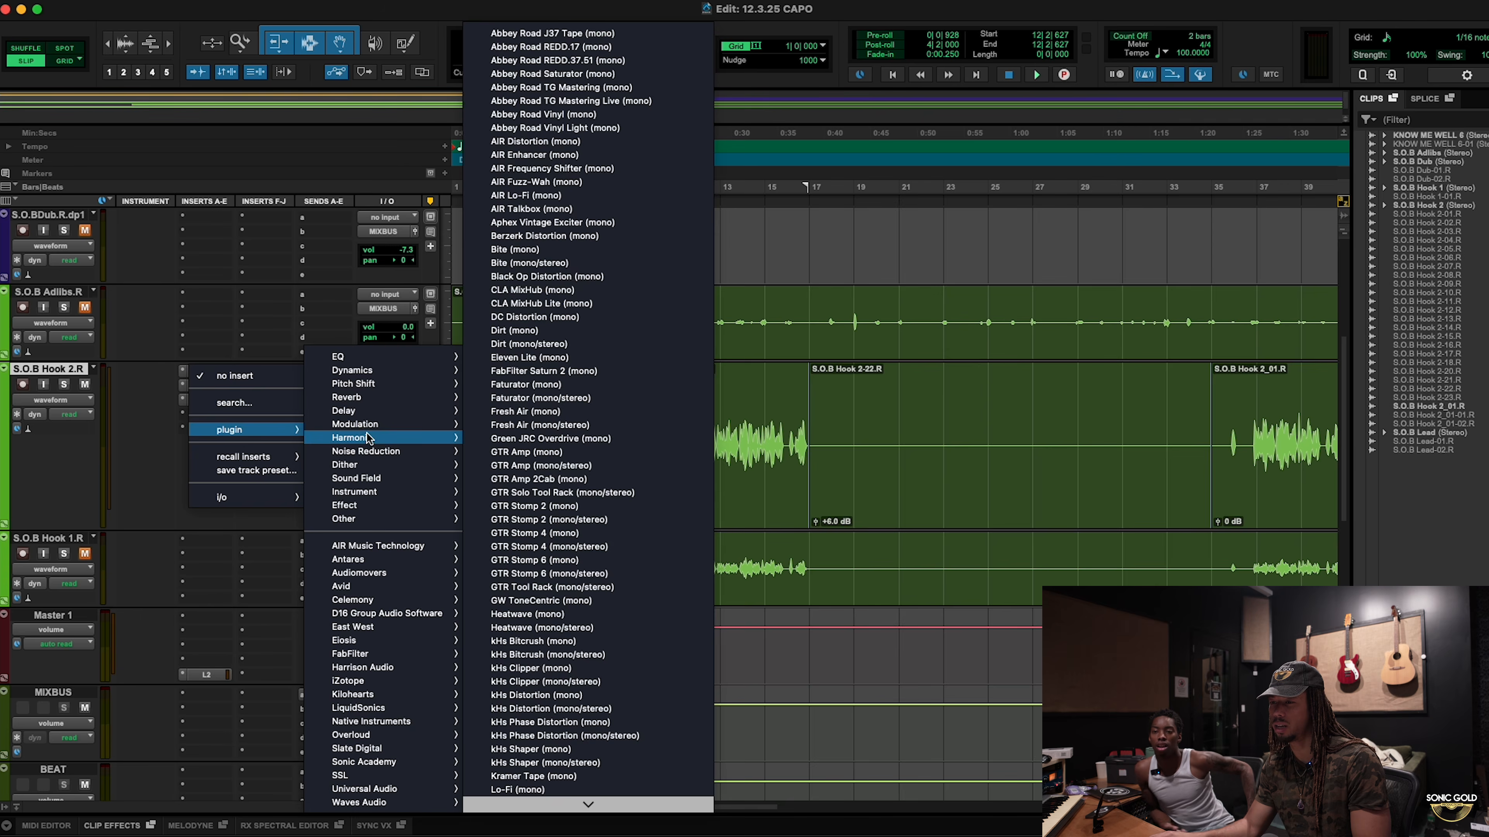
pyautogui.press('d')
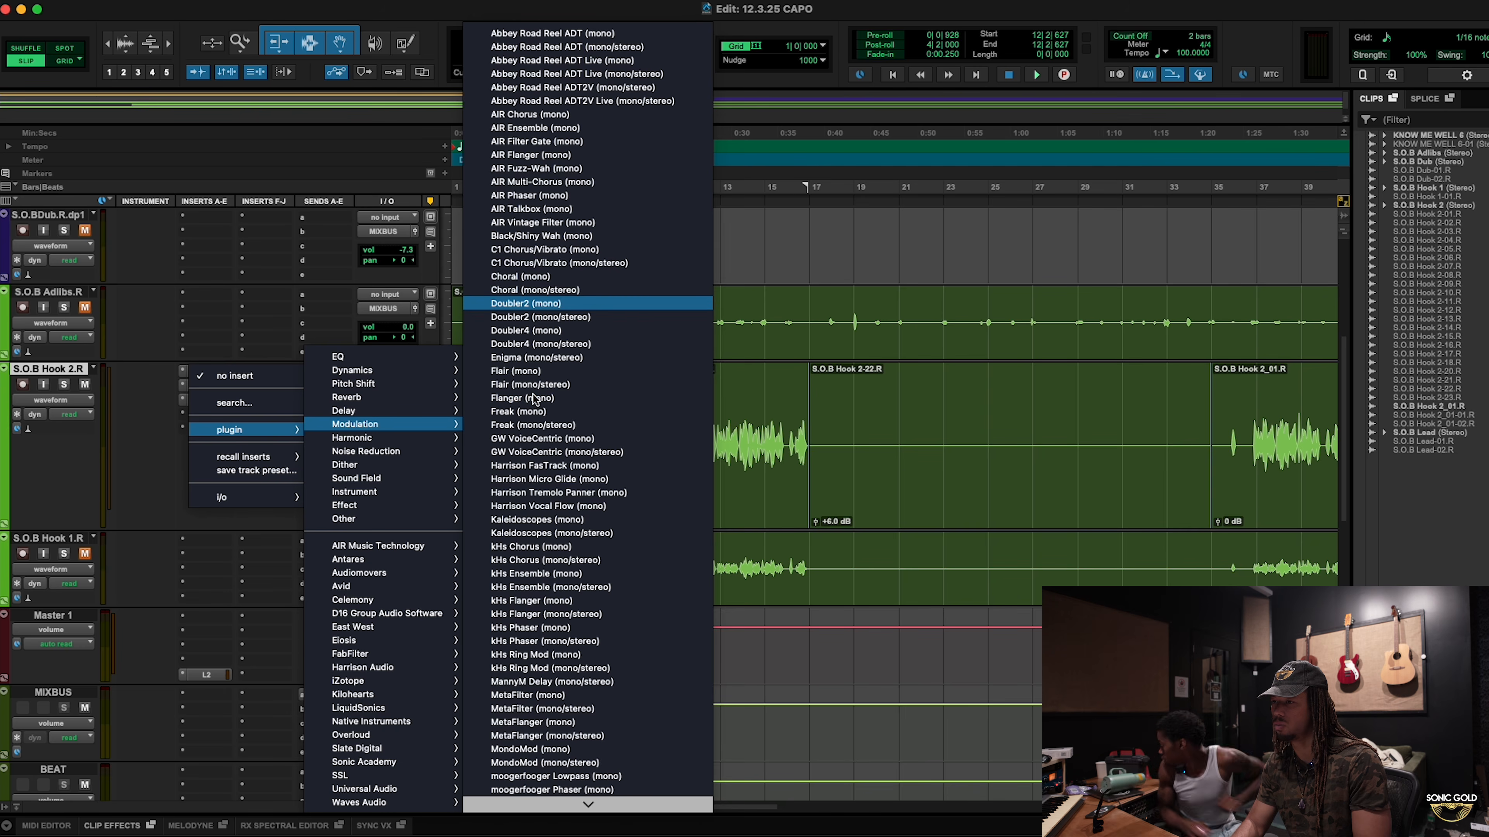
pyautogui.press('Return')
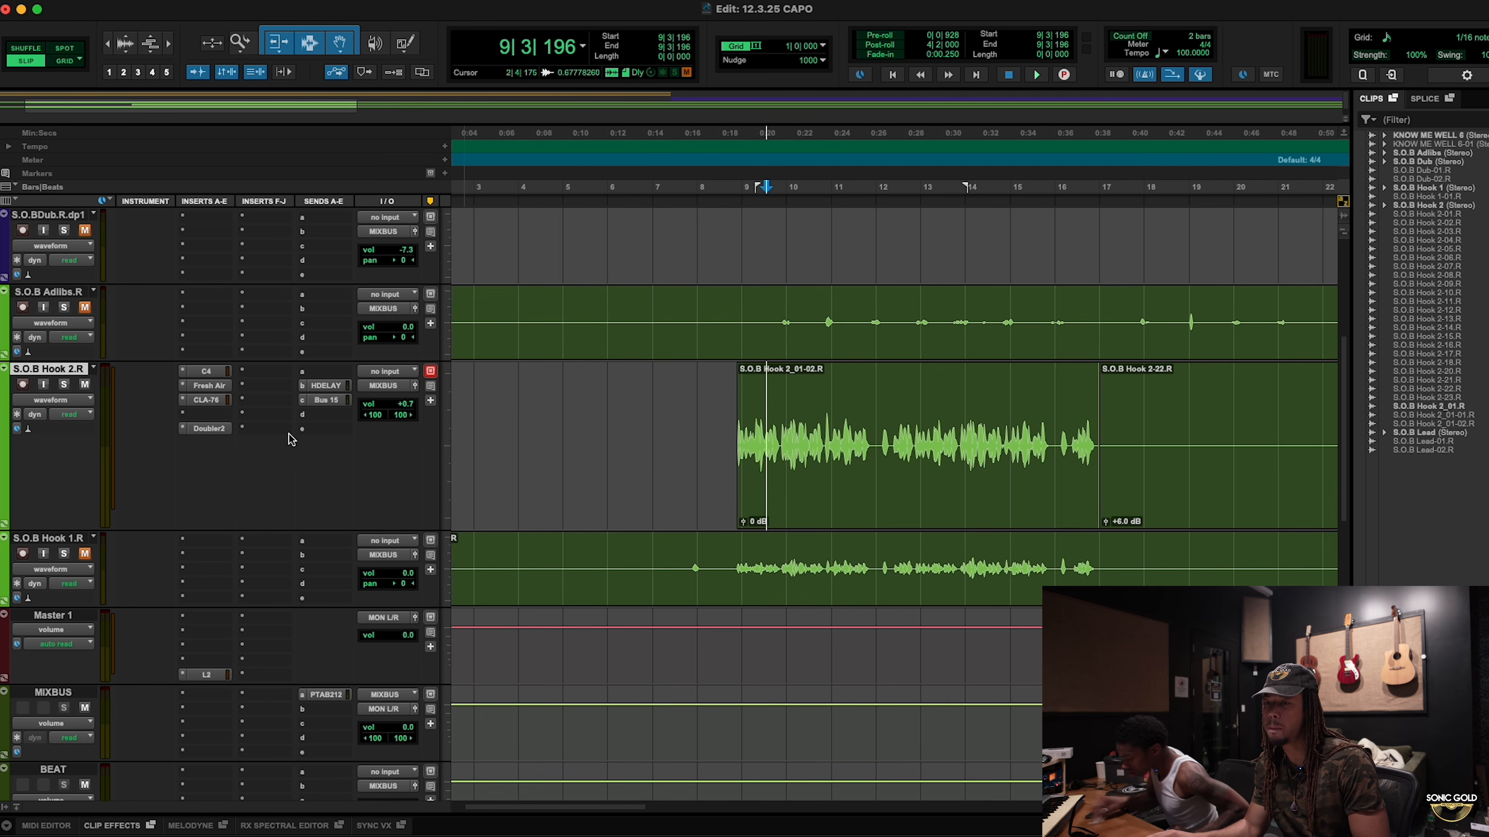
pyautogui.click(214, 433)
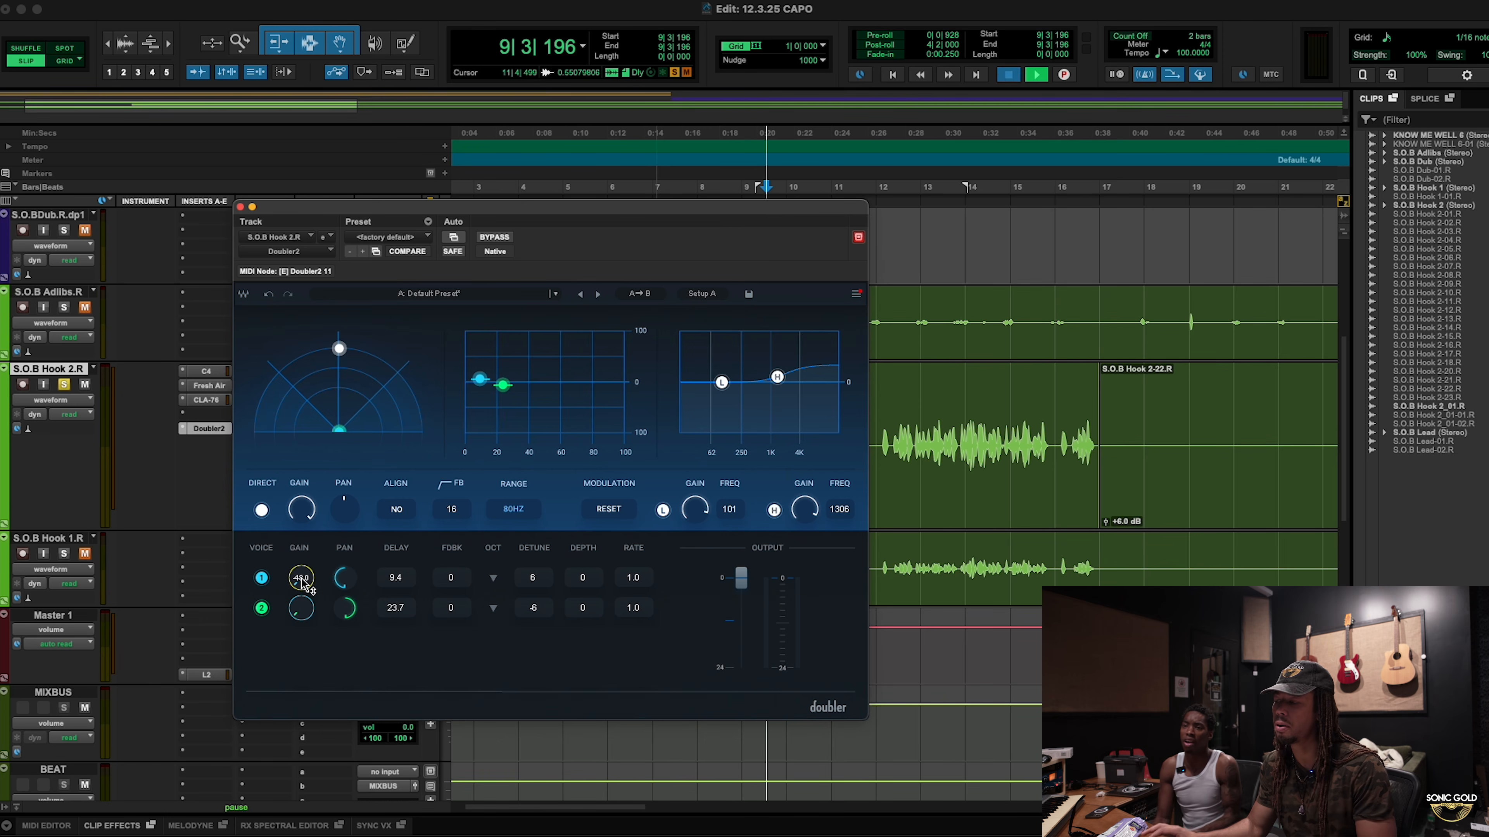
# Step: Play the hook back a few times to audition the Doubler2 on Hook 2
pyautogui.press('space')
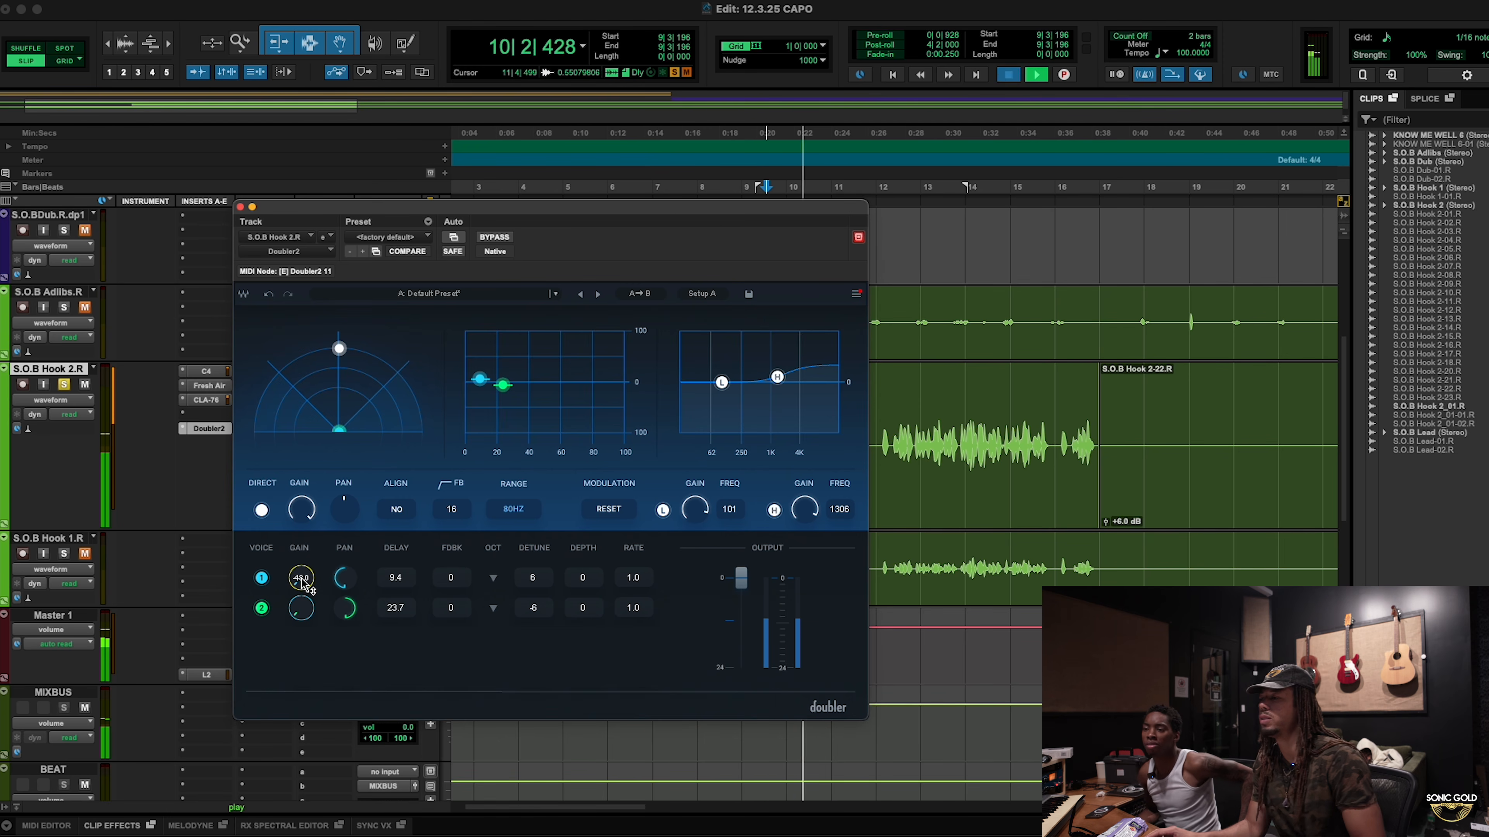
pyautogui.press('space')
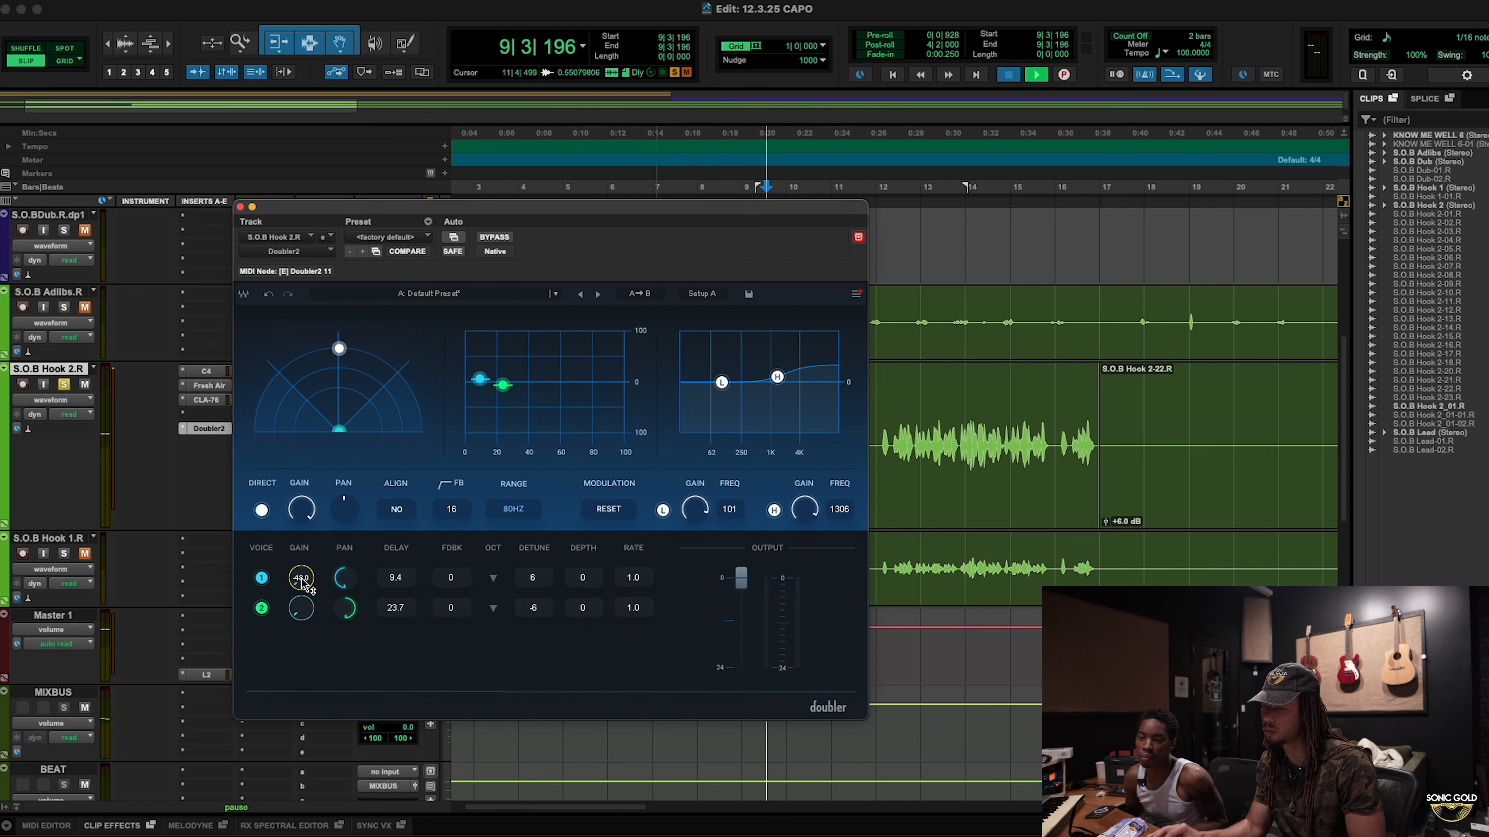
pyautogui.press('space')
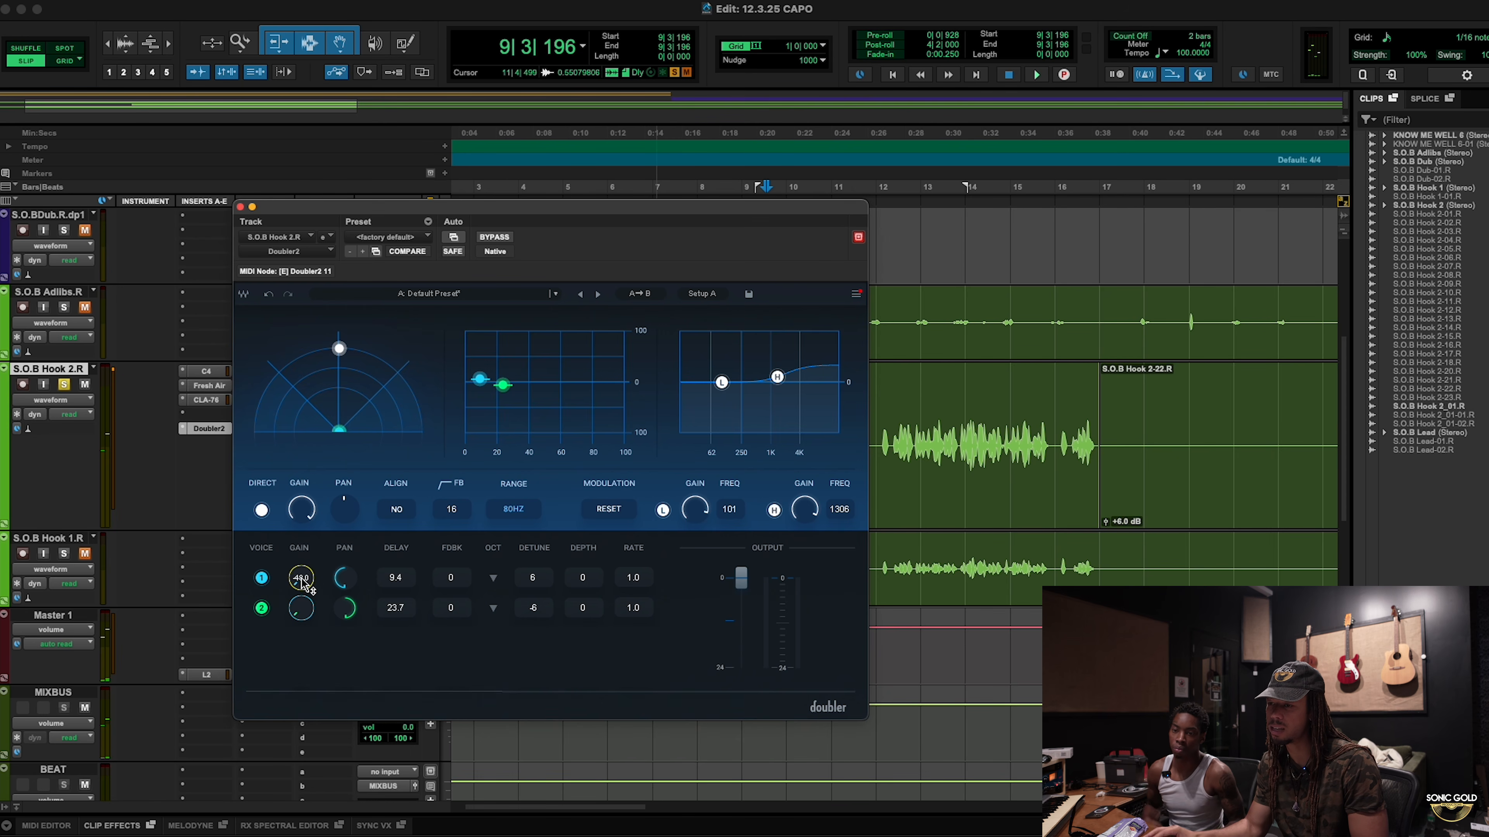
pyautogui.press('space')
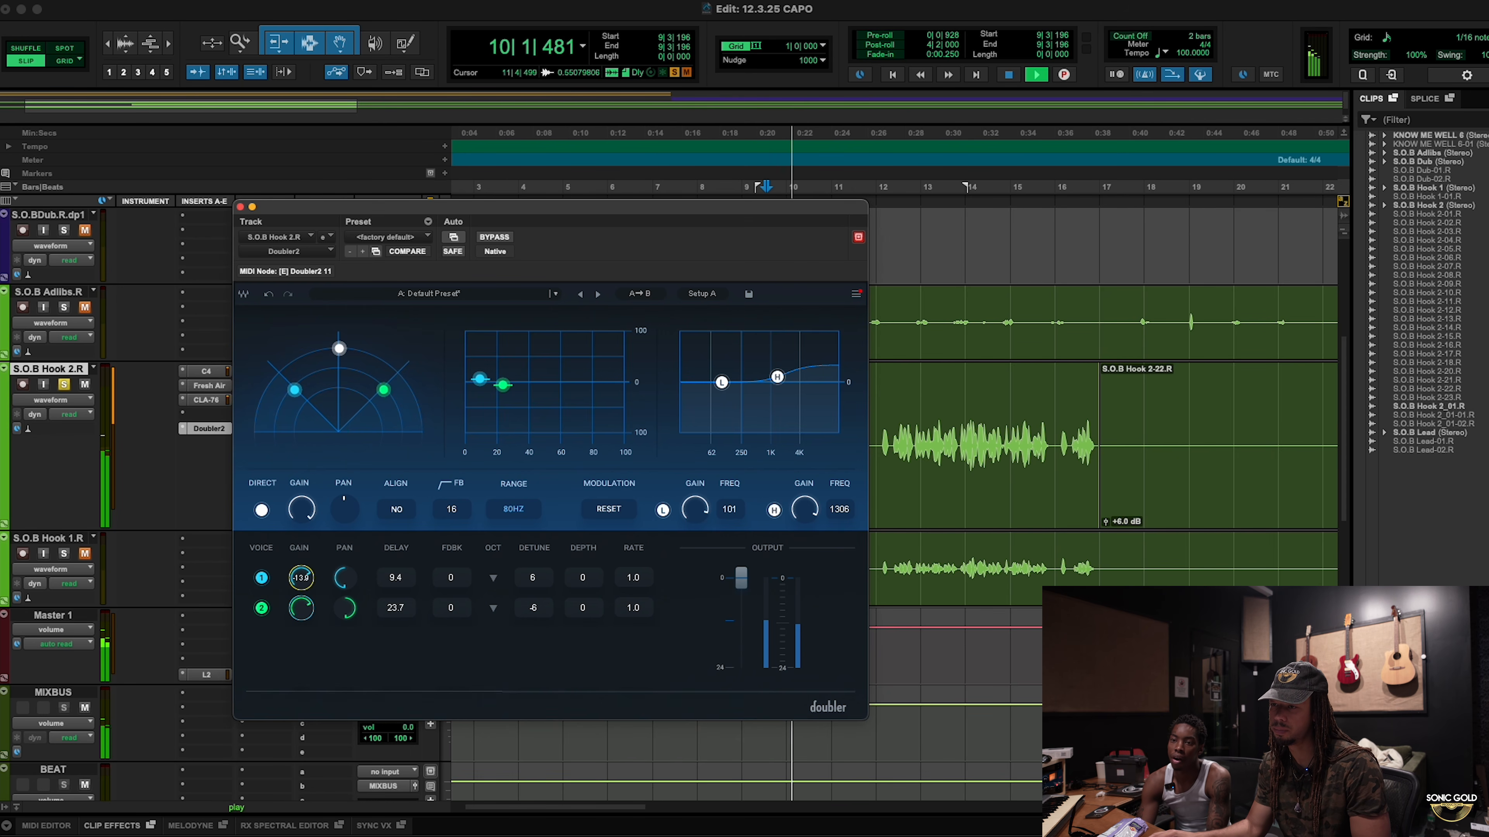
# Step: Lower both Doubler2 voice gains to about -11 dB, bypass it, and raise the low filter to 129 Hz
pyautogui.moveTo(301, 578); pyautogui.dragTo(301, 583)
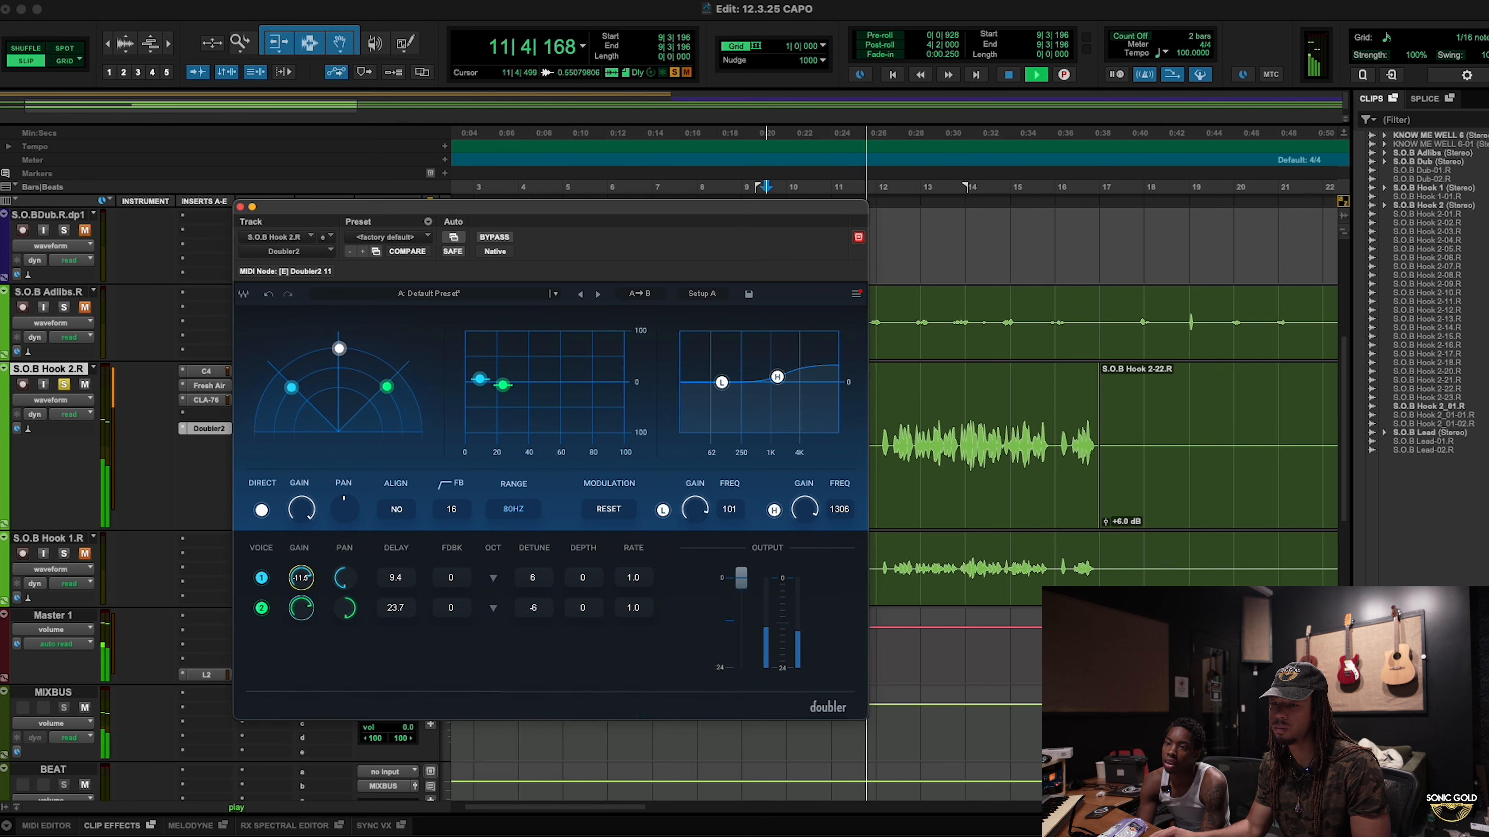
pyautogui.click(482, 239)
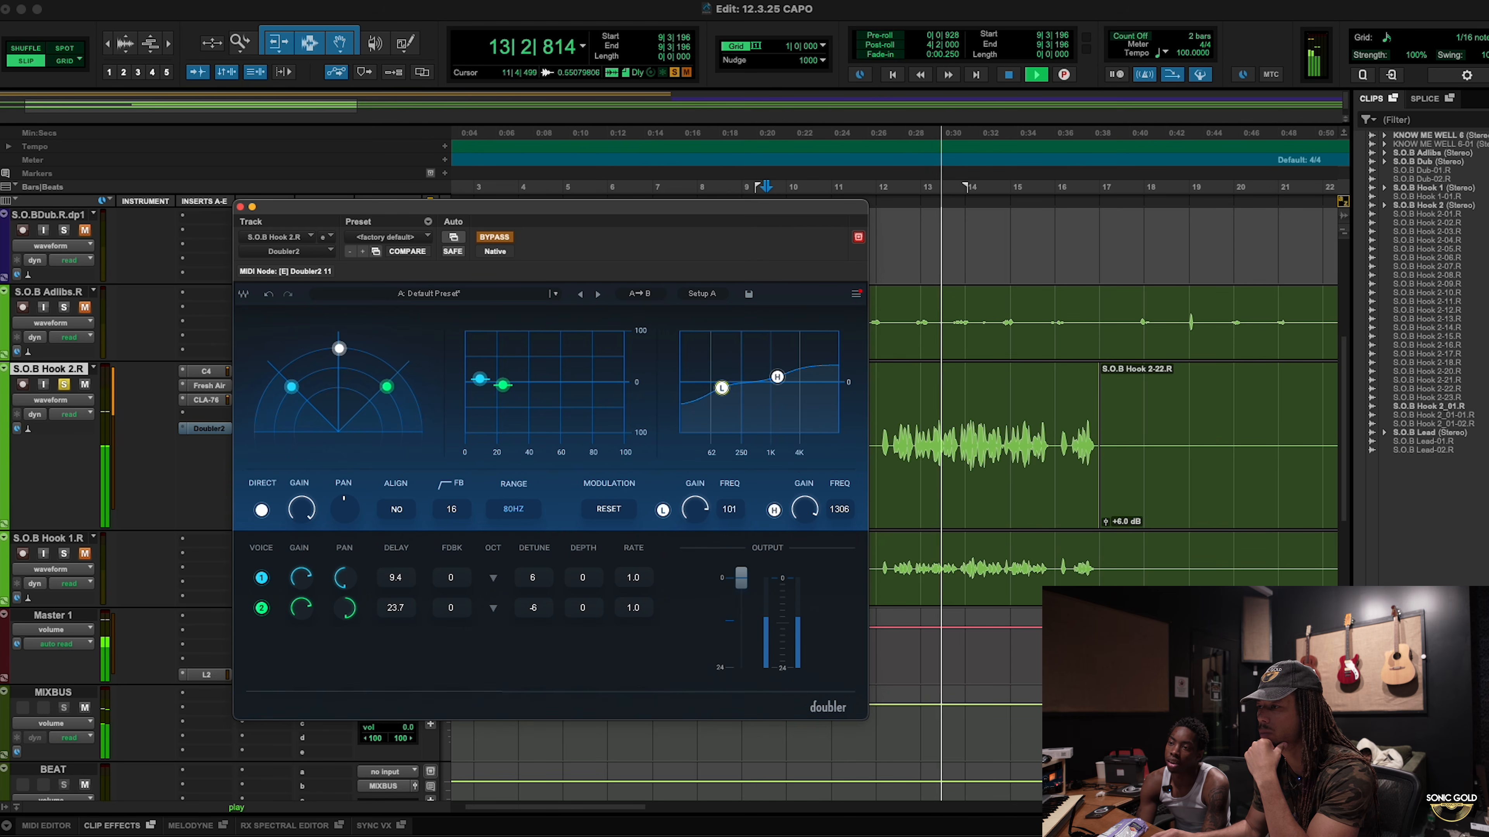
pyautogui.moveTo(721, 387); pyautogui.dragTo(727, 391)
pyautogui.press('space')
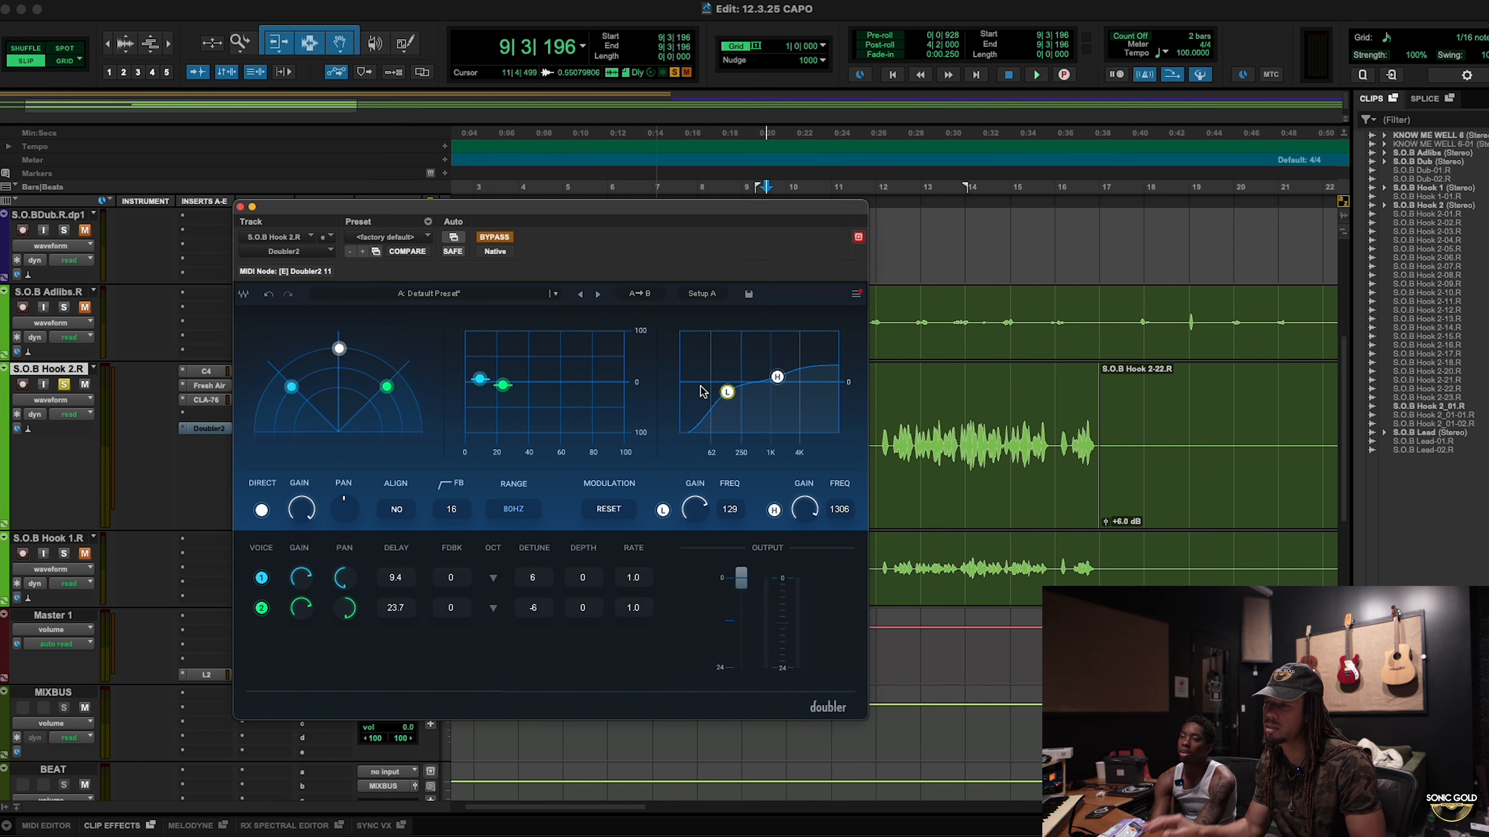
# Step: Re-enable the Doubler2 and lower both linked voice gains to about -12 dB
pyautogui.press('space')
pyautogui.click(497, 237)
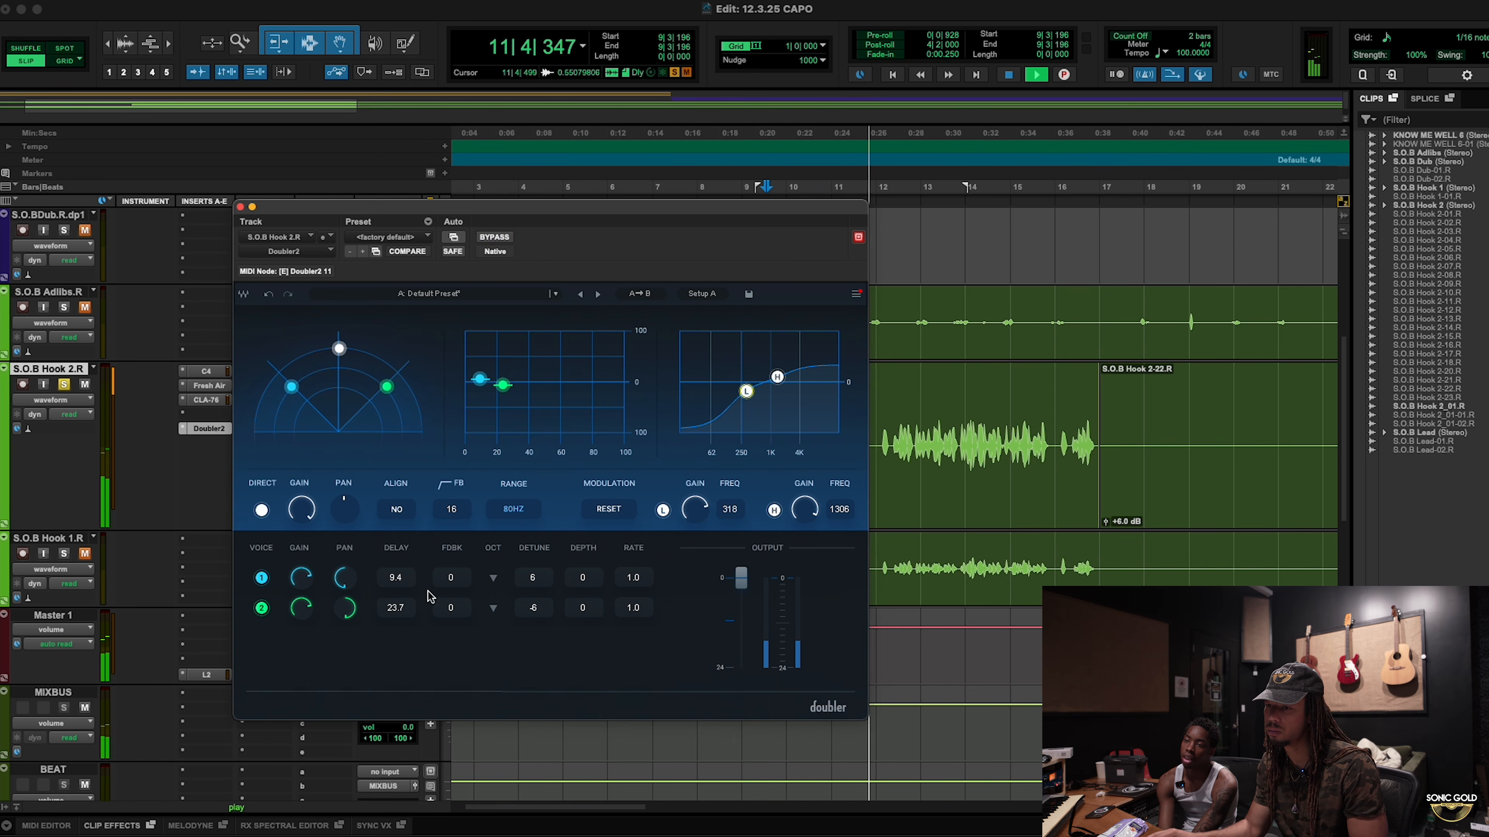
pyautogui.click(303, 578)
pyautogui.keyDown('shift'); pyautogui.click(302, 608); pyautogui.keyUp('shift')
pyautogui.moveTo(302, 579); pyautogui.dragTo(302, 571)
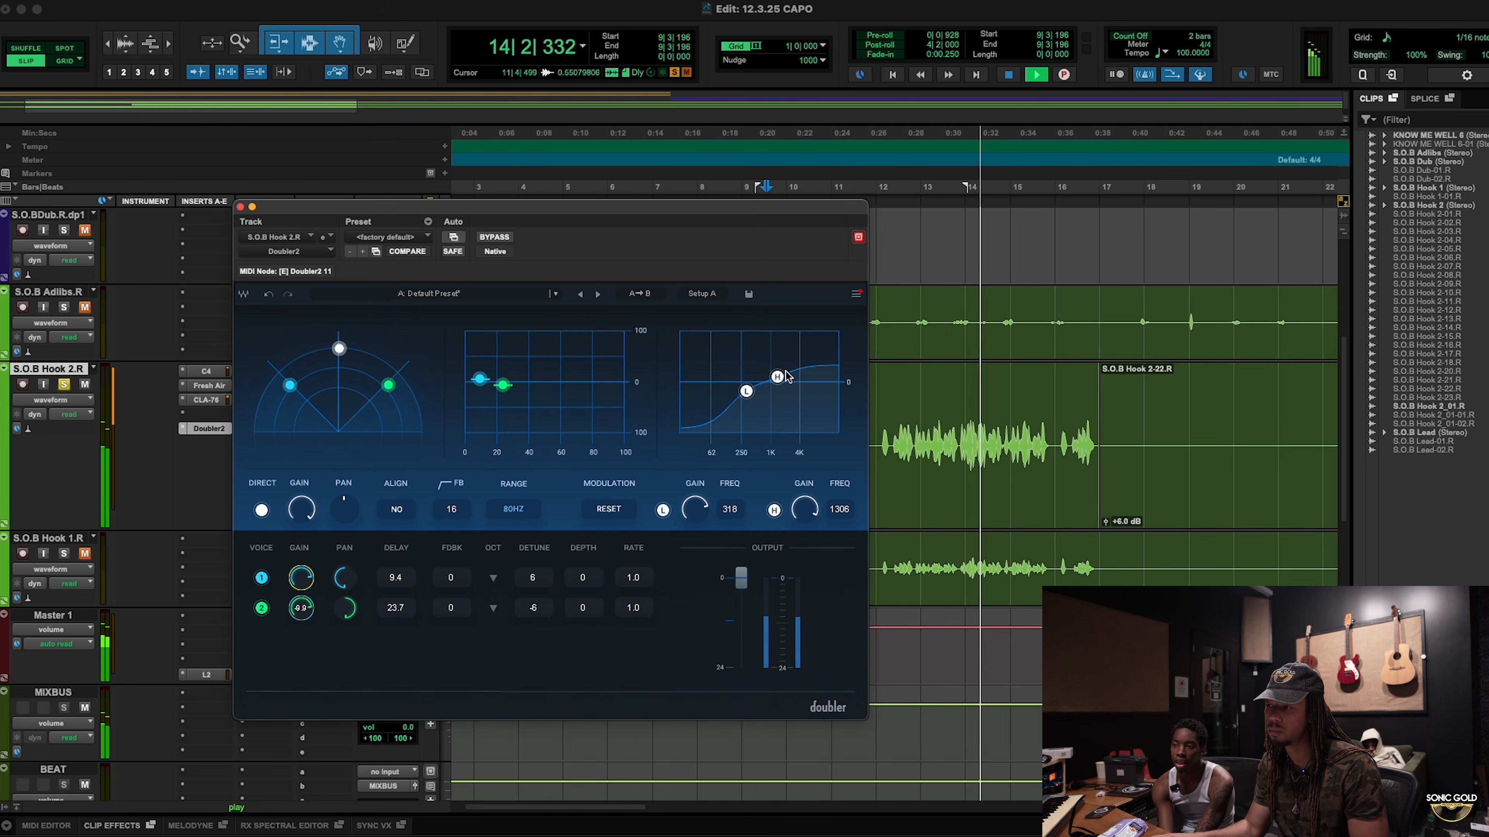
# Step: Set the Doubler2 filters to 318 Hz low and 1259 Hz high, then A/B against bypass
pyautogui.moveTo(778, 376); pyautogui.dragTo(776, 382)
pyautogui.press('space')
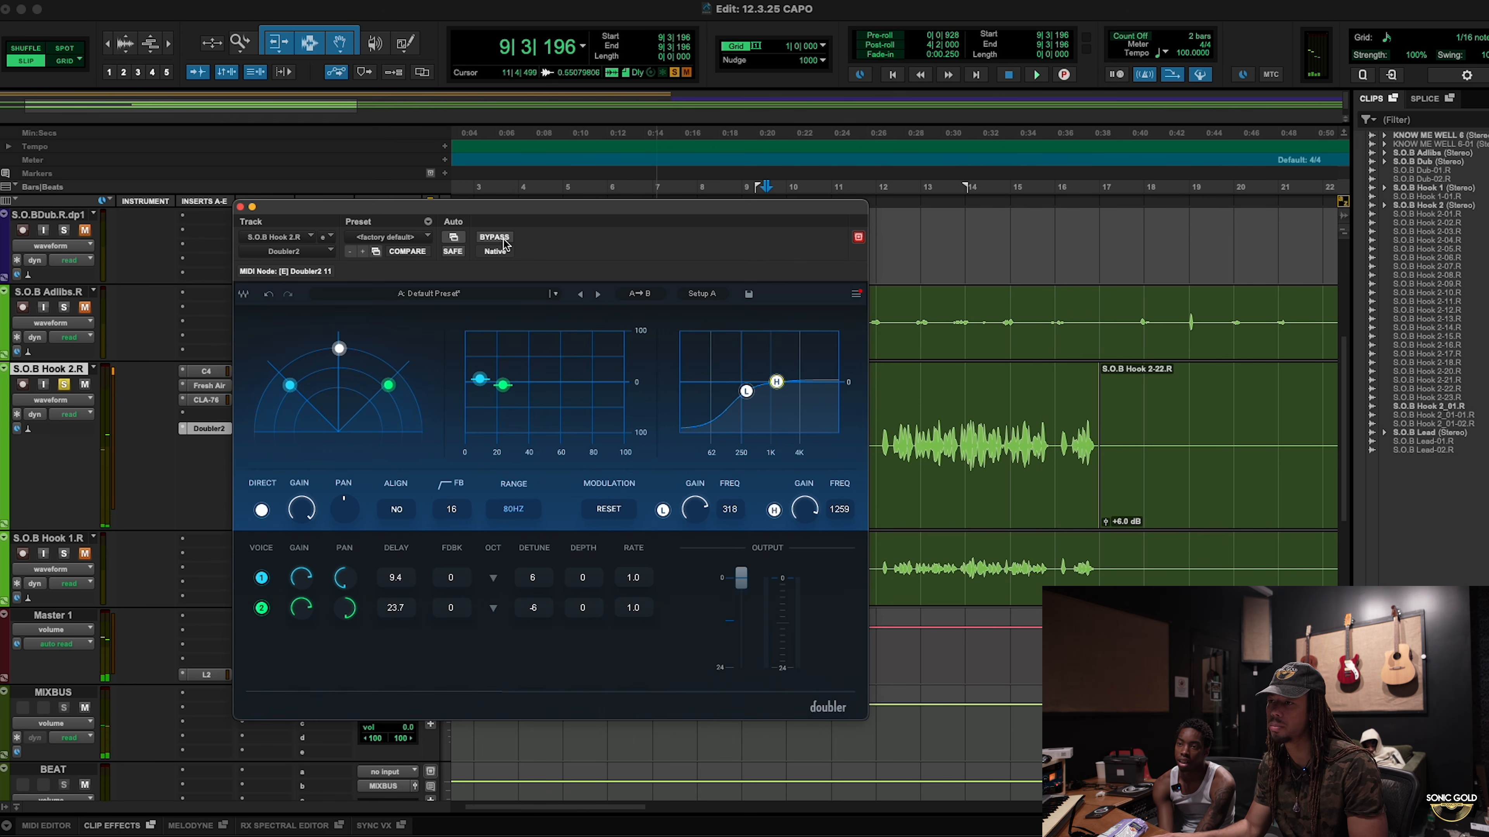
pyautogui.click(494, 238)
pyautogui.press('space')
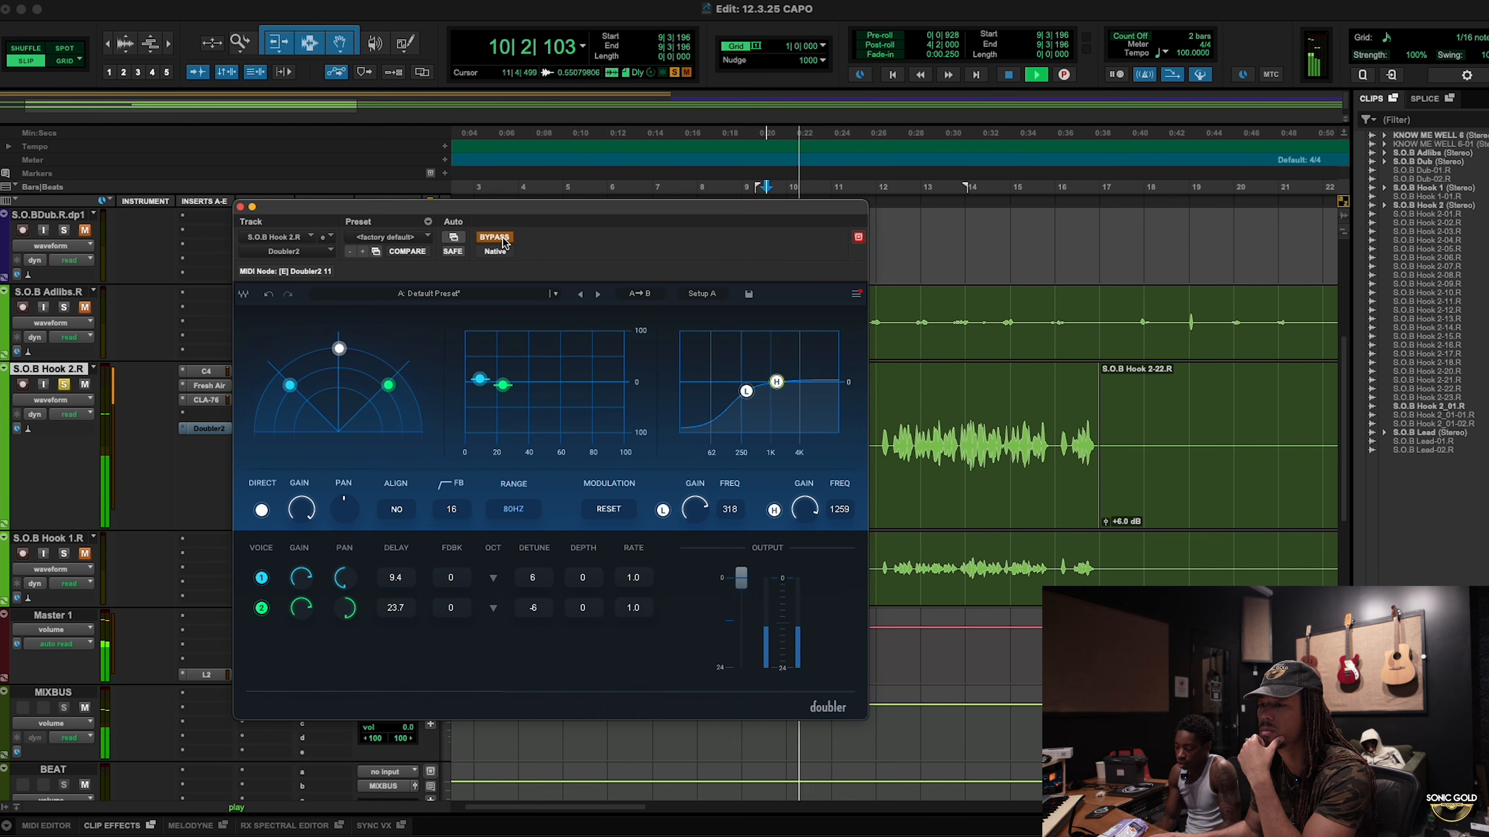
pyautogui.click(503, 243)
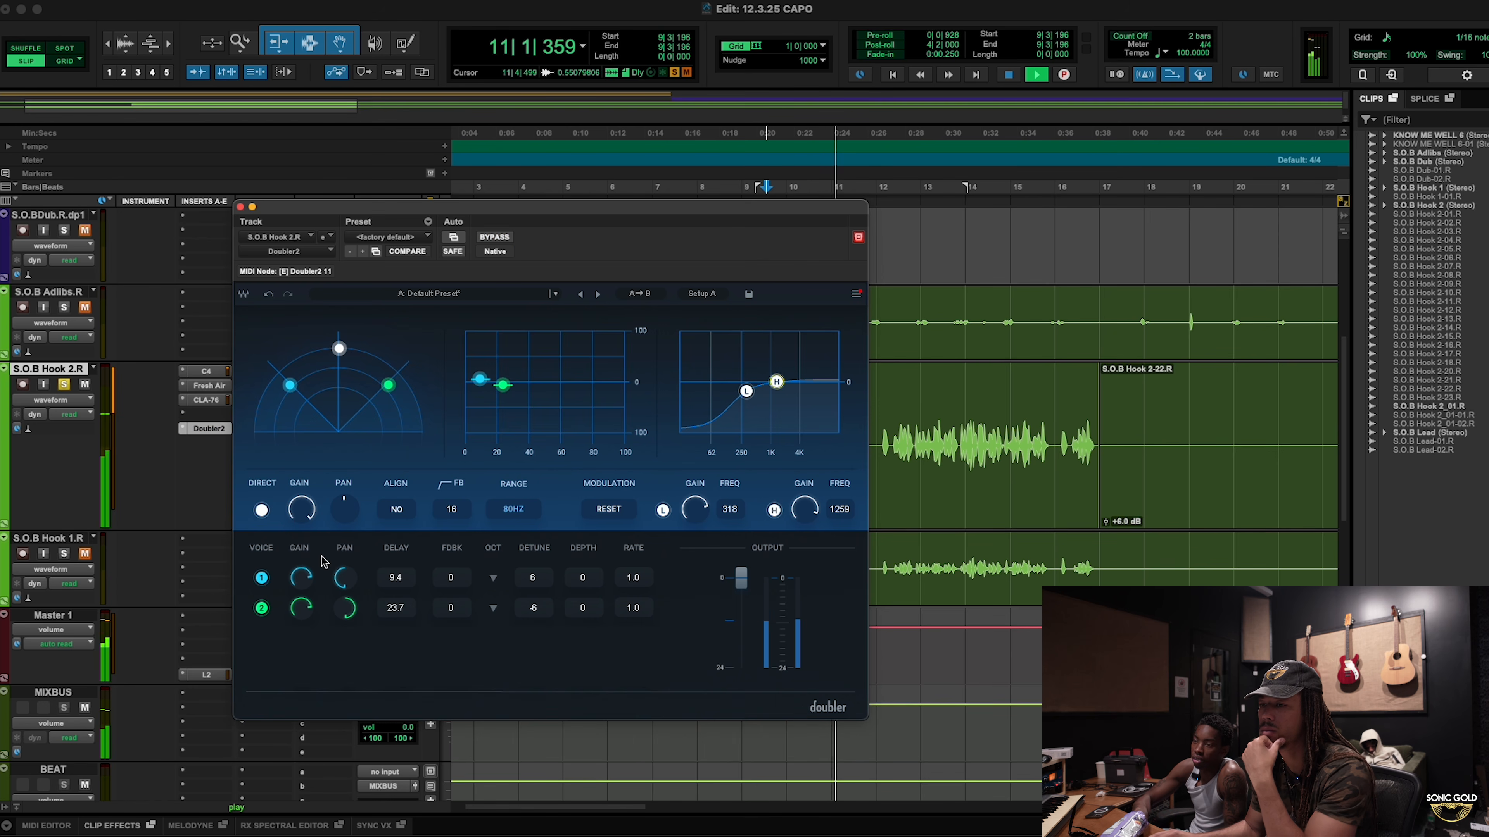
# Step: Nudge both doubled voices' gain to about -12.7 dB and replay the hook
pyautogui.moveTo(306, 577)
pyautogui.mouseDown()
pyautogui.moveTo(304, 601)
pyautogui.moveTo(302, 579)
pyautogui.mouseUp()
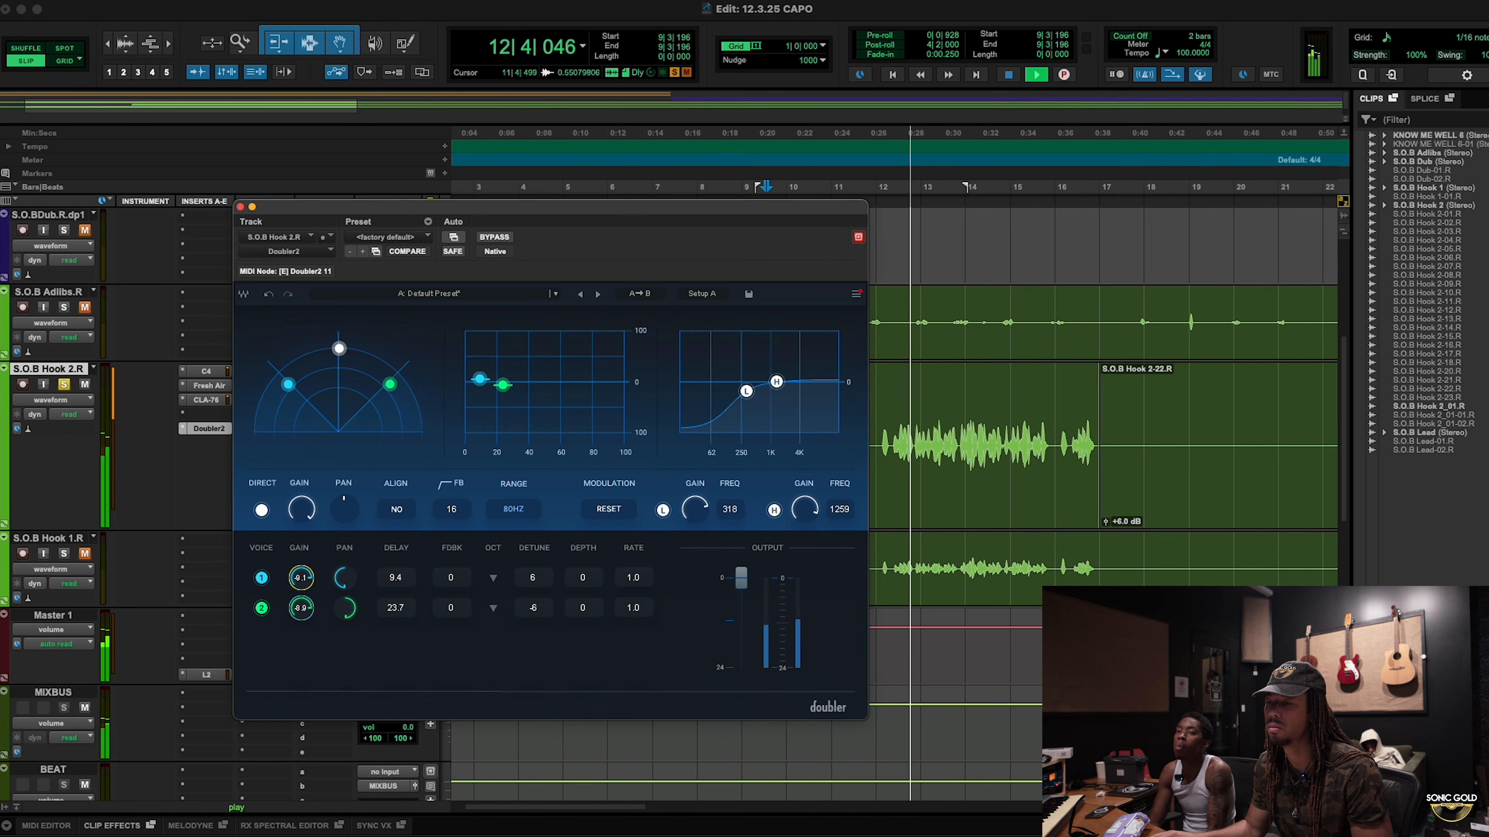
pyautogui.press('space')
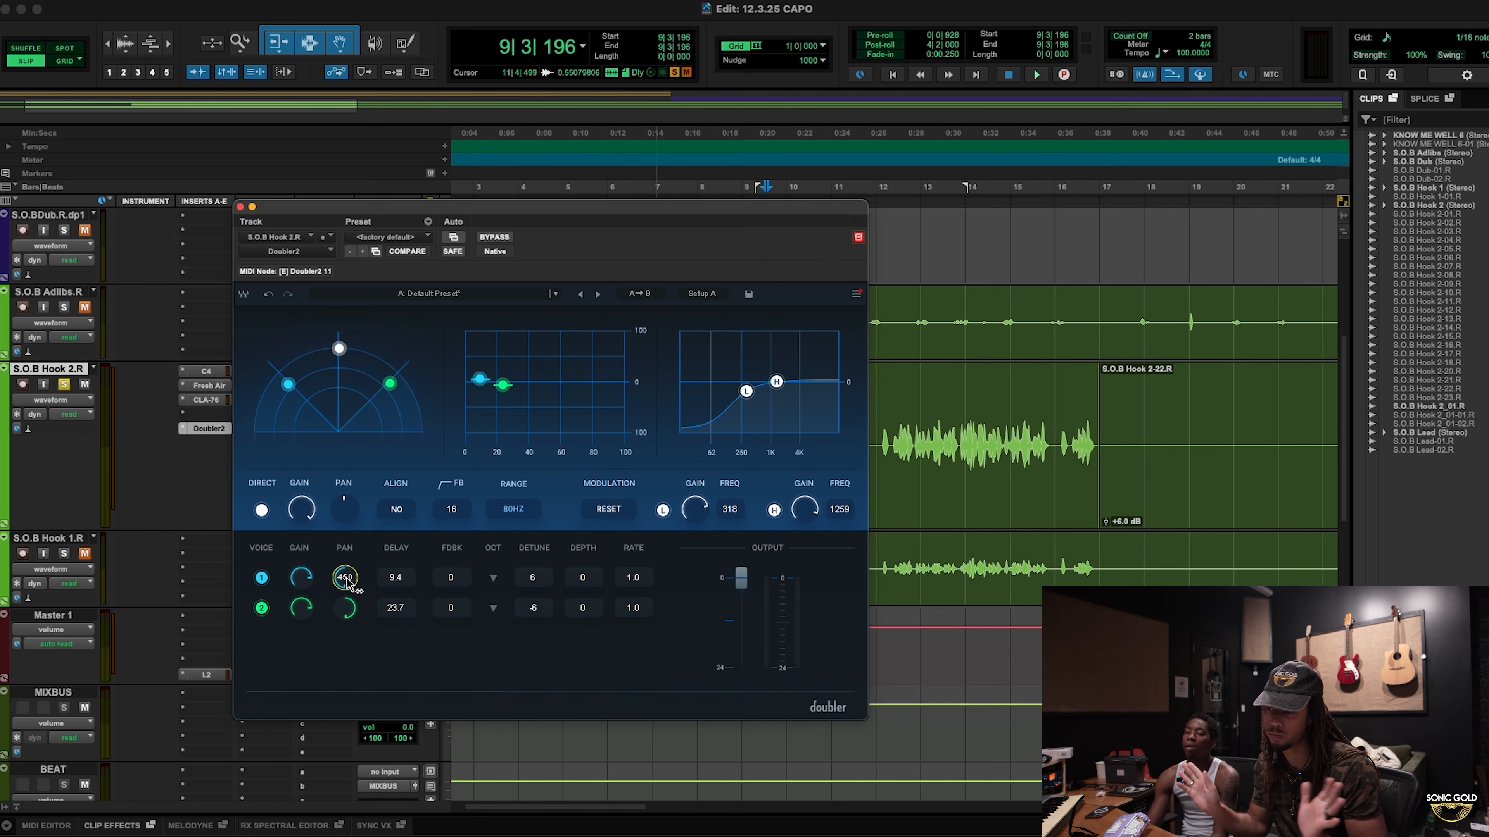
pyautogui.press('space')
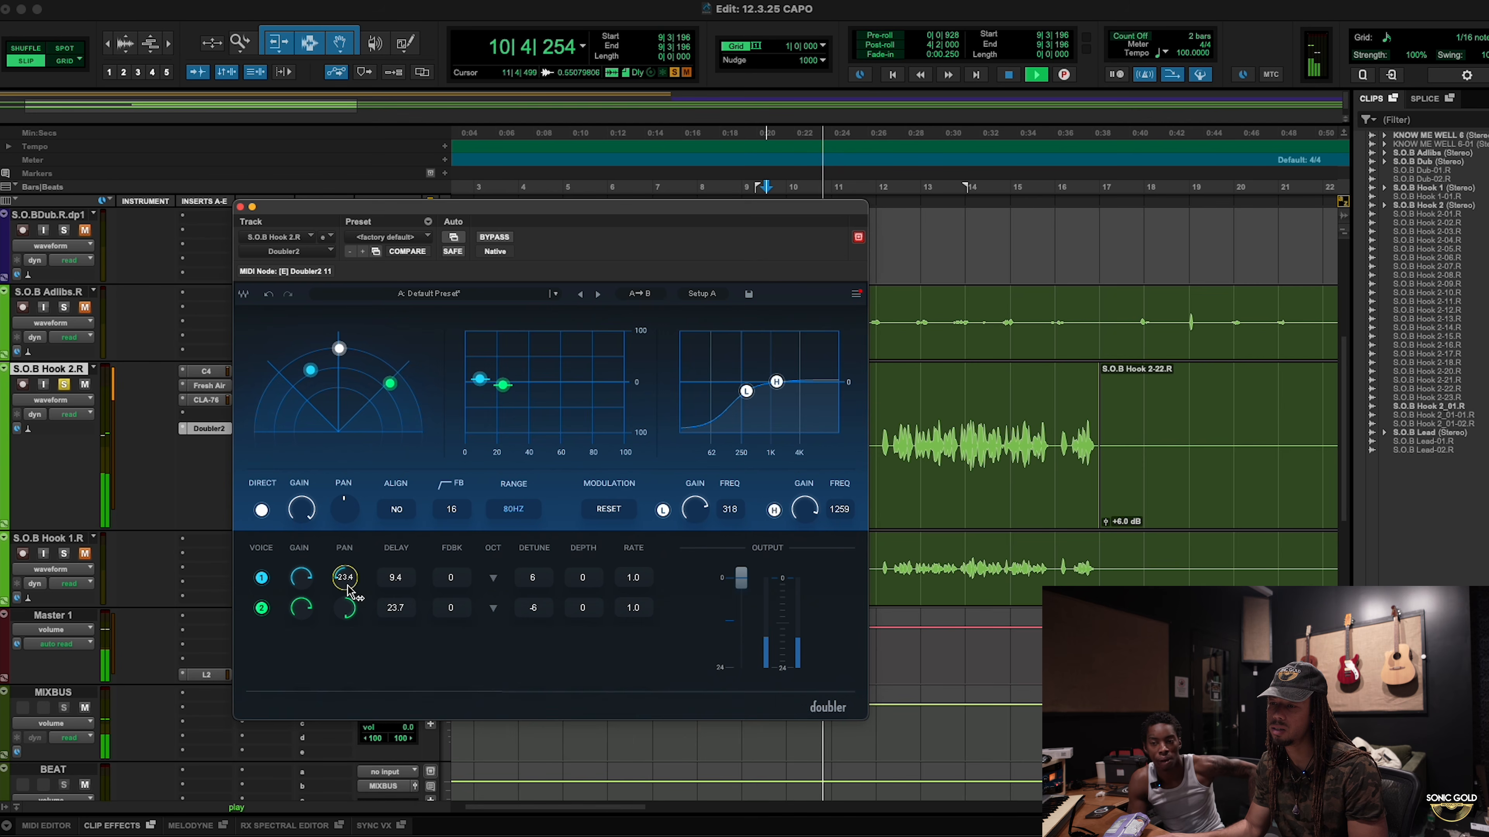
pyautogui.press('space')
pyautogui.press('space')
# Step: Narrow the doubled voices' pan spread, then compare with the Doubler2 bypassed and back on
pyautogui.moveTo(344, 609); pyautogui.dragTo(344, 618)
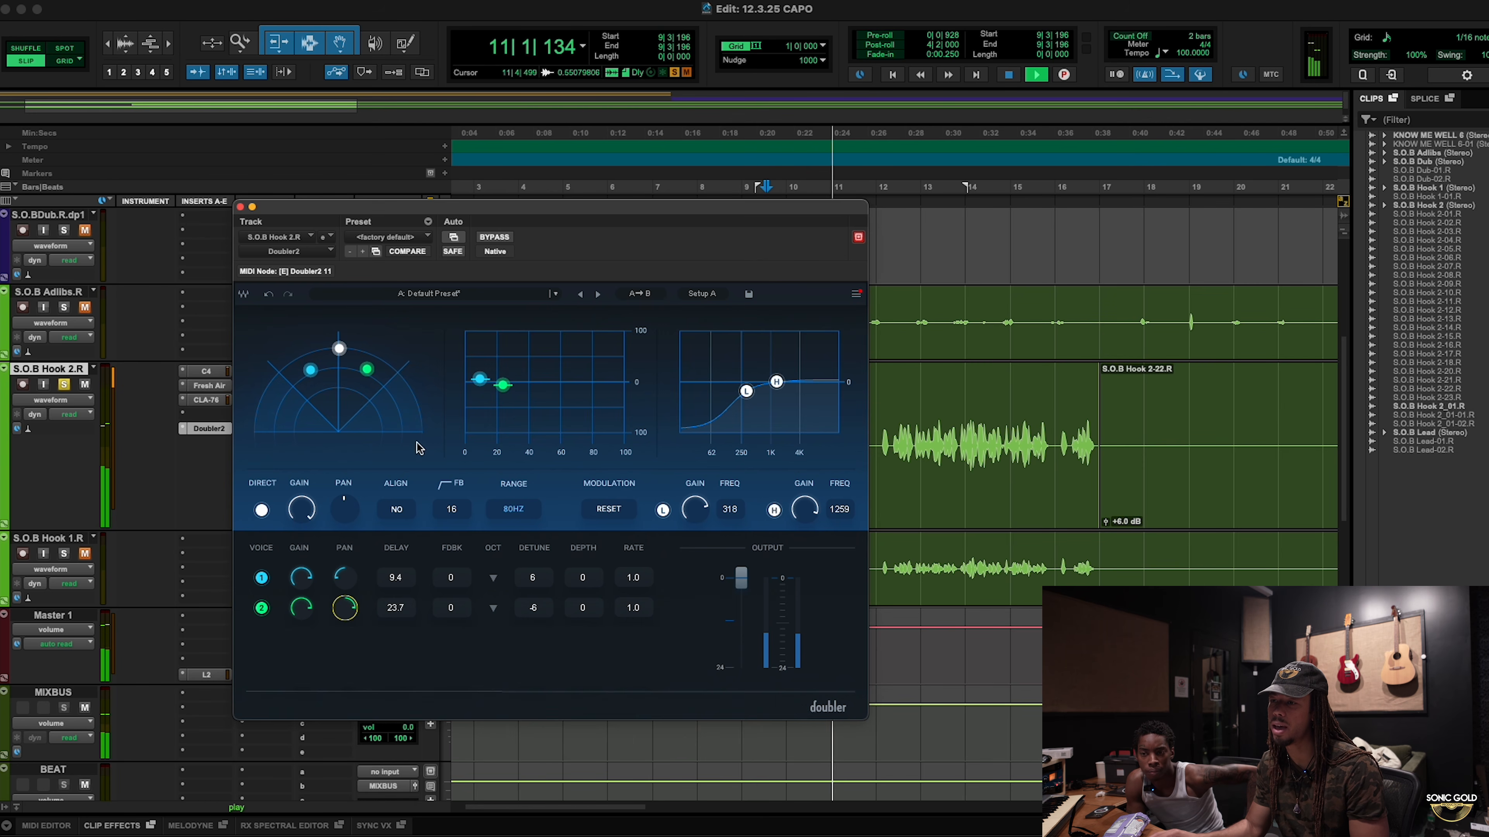
pyautogui.click(494, 237)
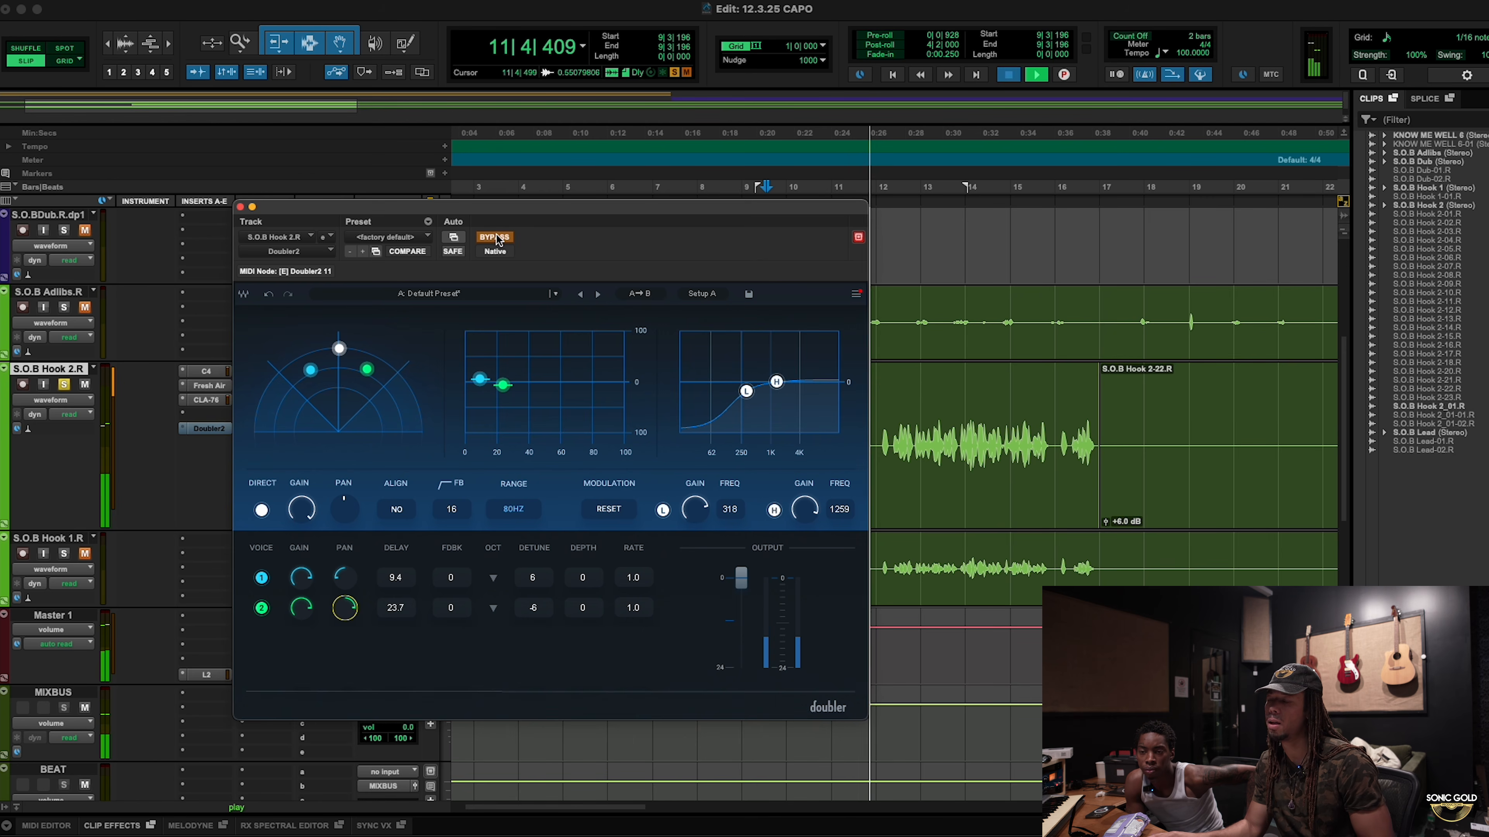
pyautogui.press('space')
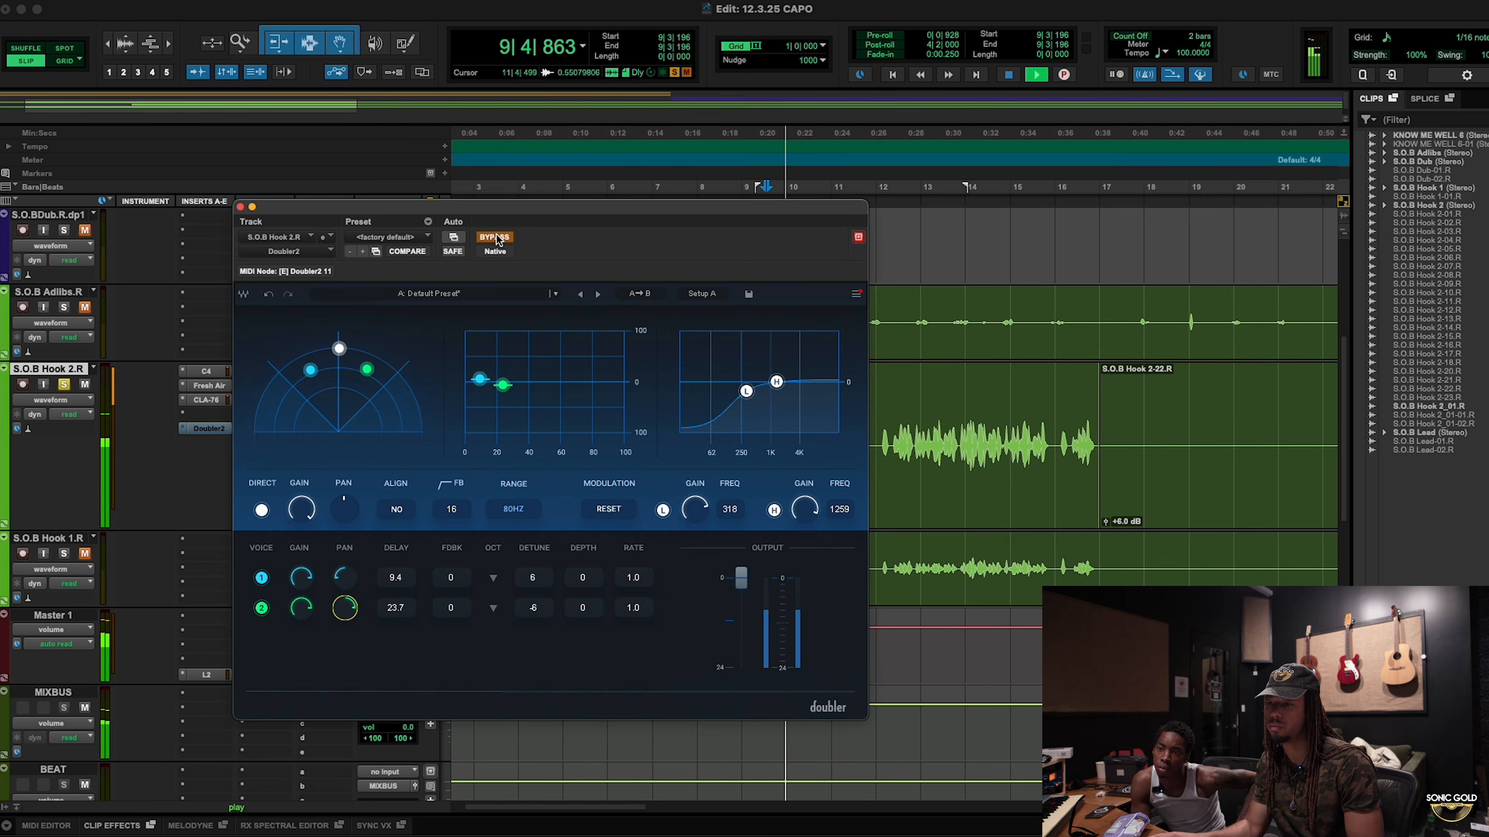
pyautogui.click(495, 237)
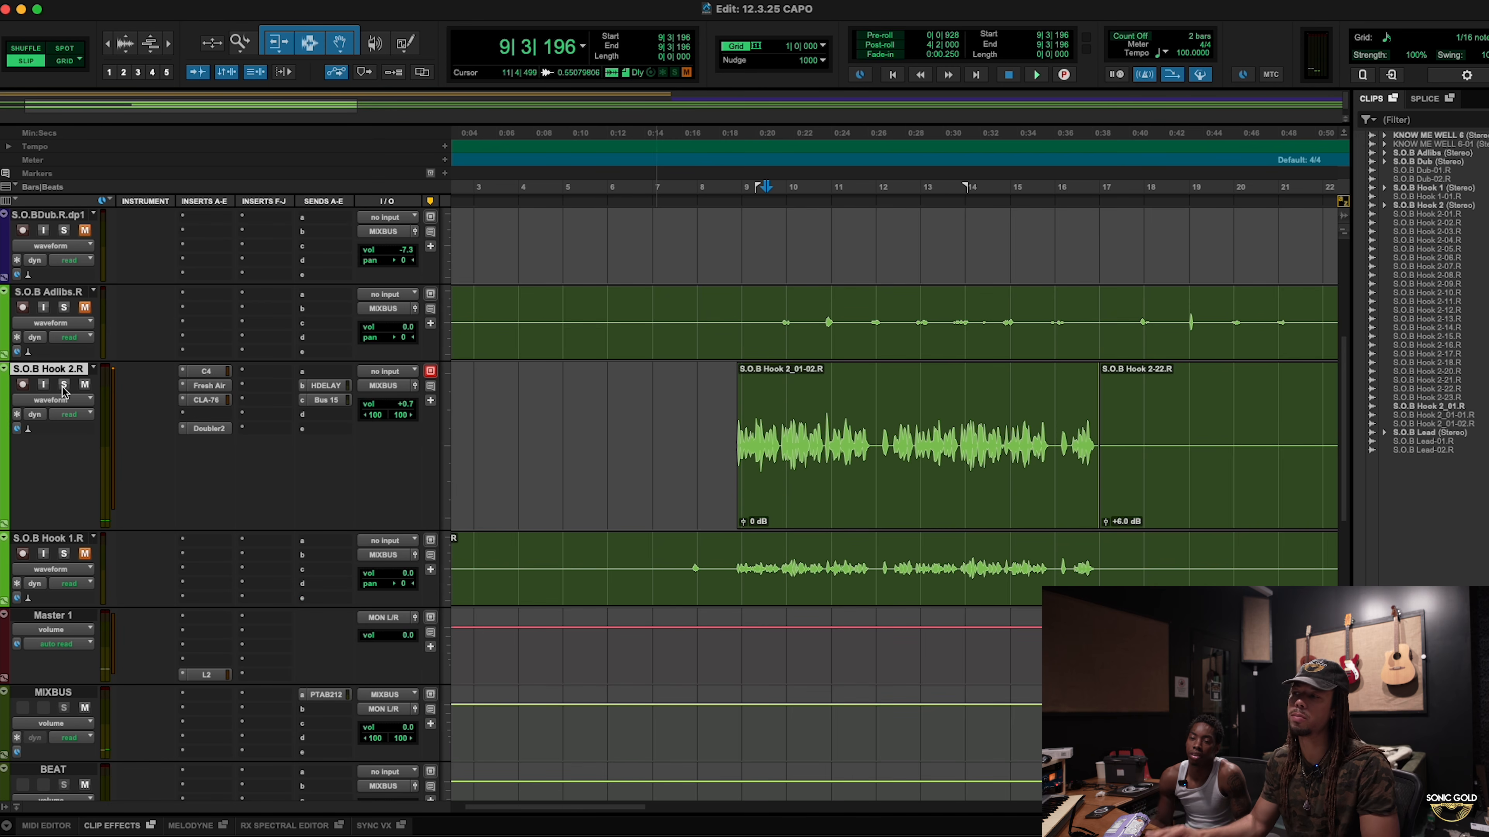
# Step: During playback, raise S.O.B Hook 2.R's volume from +1.8 to +2.2 dB, then zoom out the session
pyautogui.click(733, 320)
pyautogui.press('space')
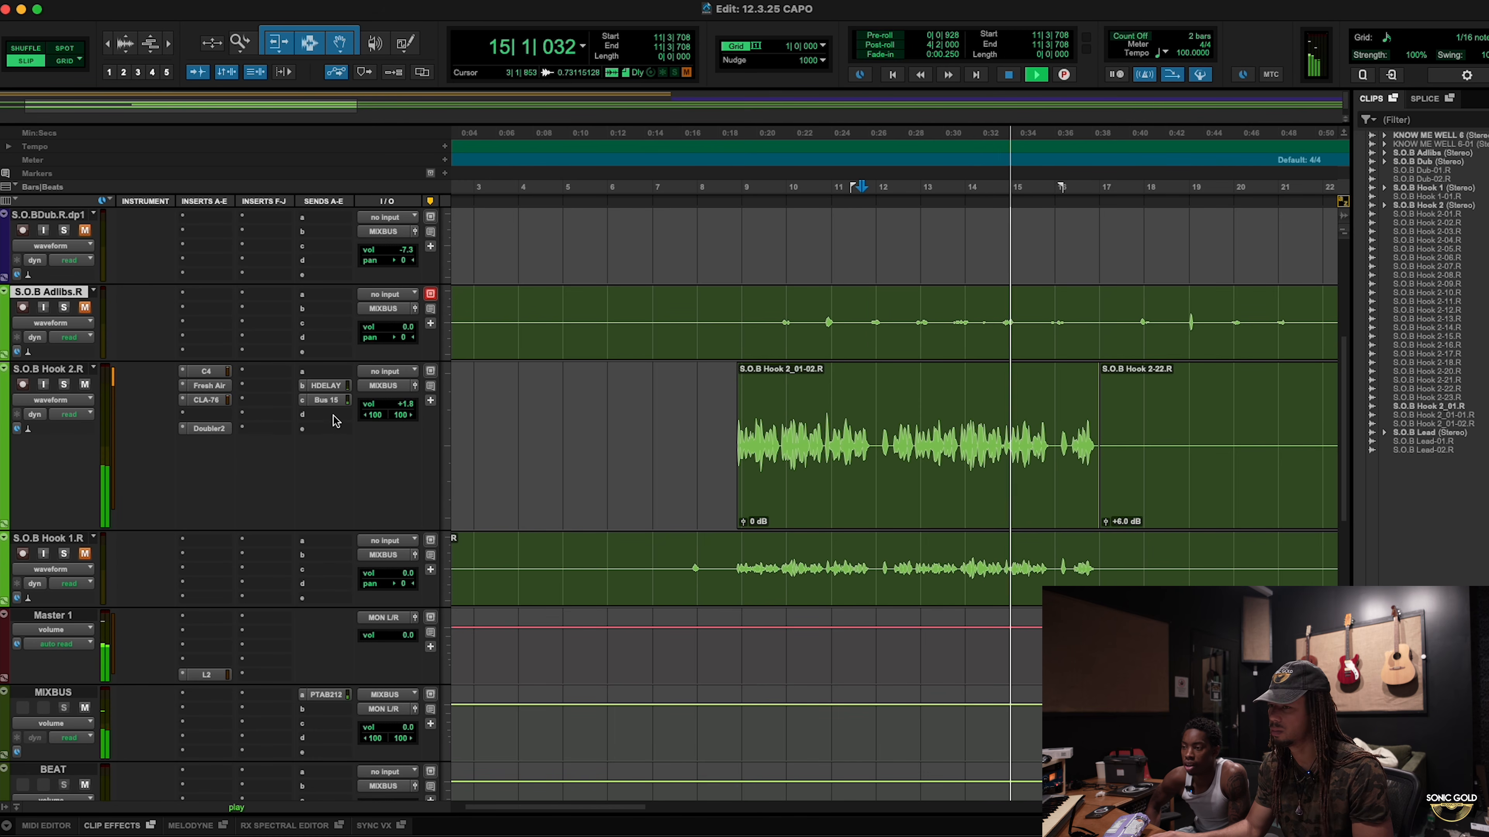
pyautogui.click(408, 404)
pyautogui.moveTo(409, 405); pyautogui.dragTo(410, 400)
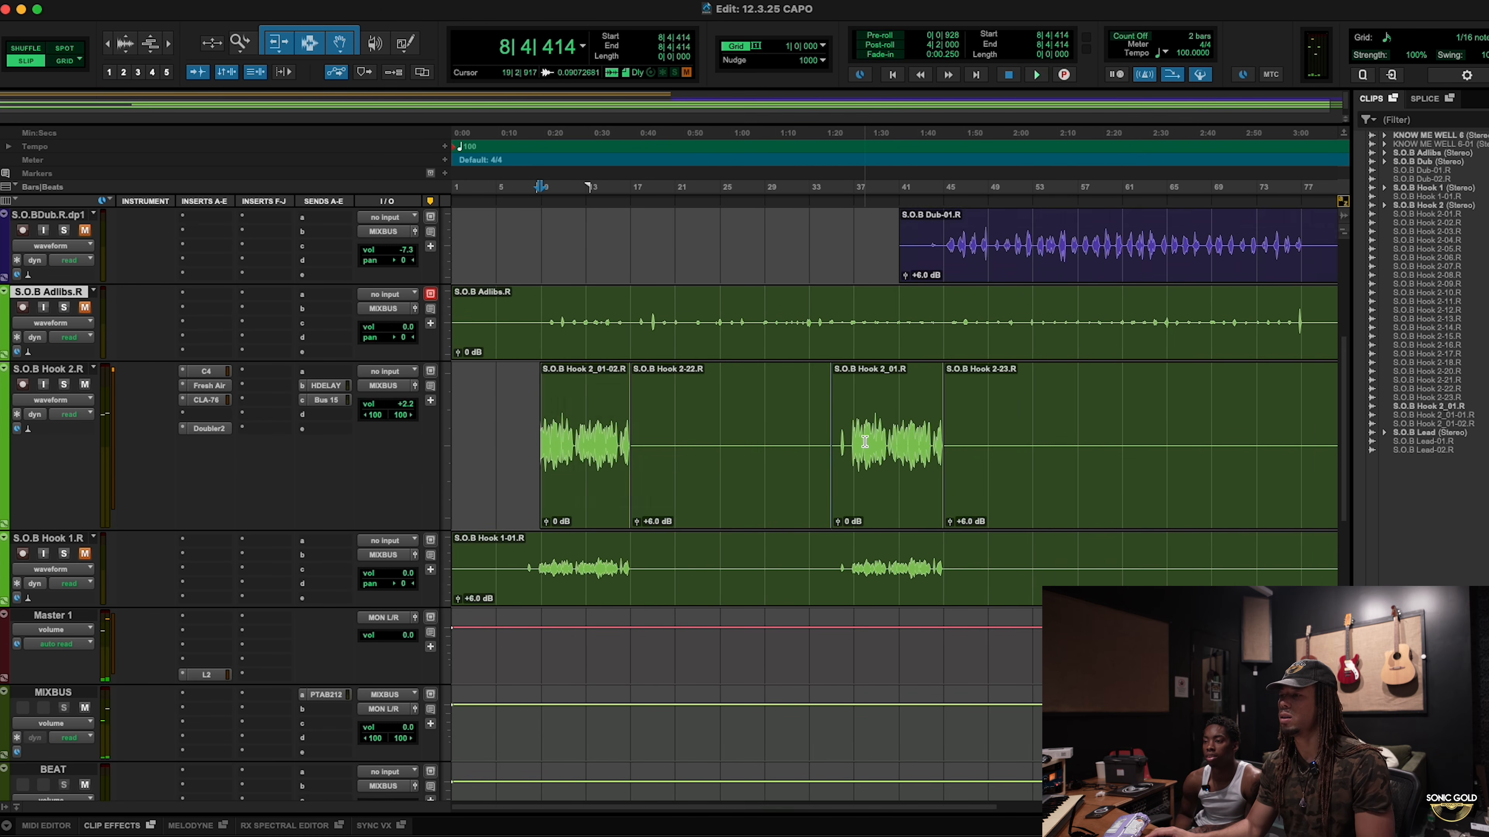
pyautogui.press('super+bracketleft')
pyautogui.scroll(4, 865, 441)
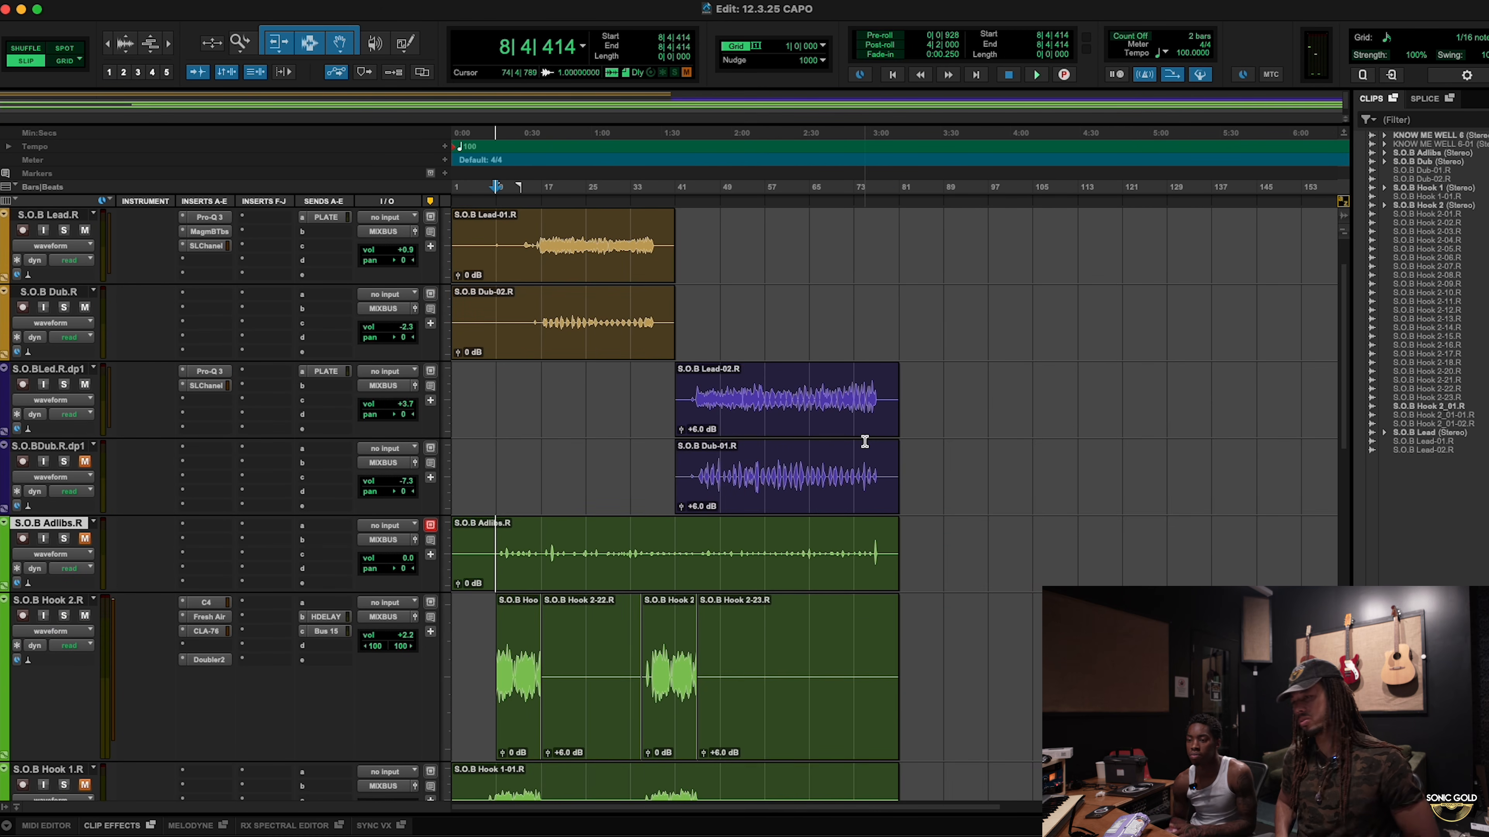